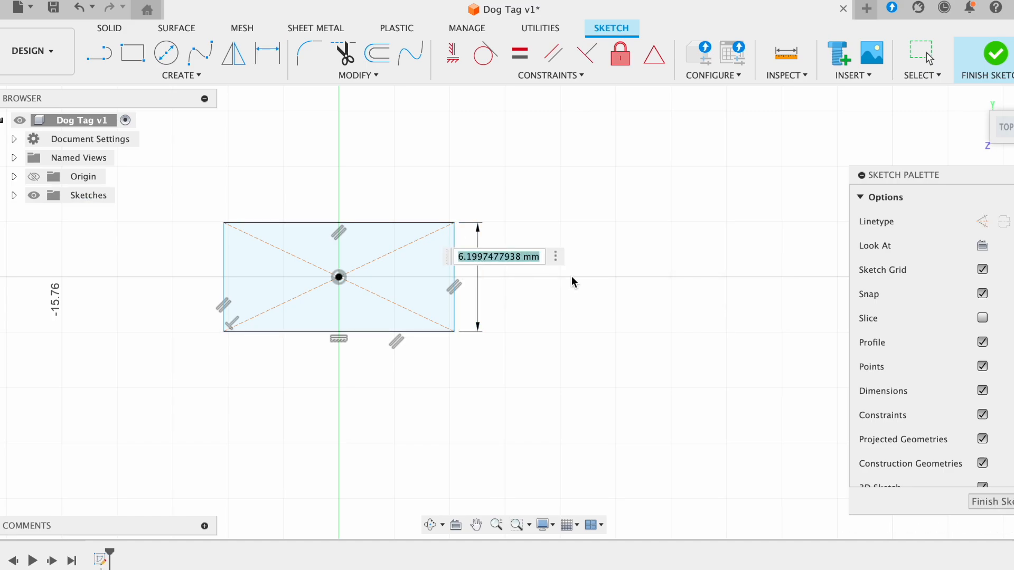
Dimension the centre rectangle to 18 mm high and 30 mm wide.
scroll(572, 277, down, 1)
text(18)
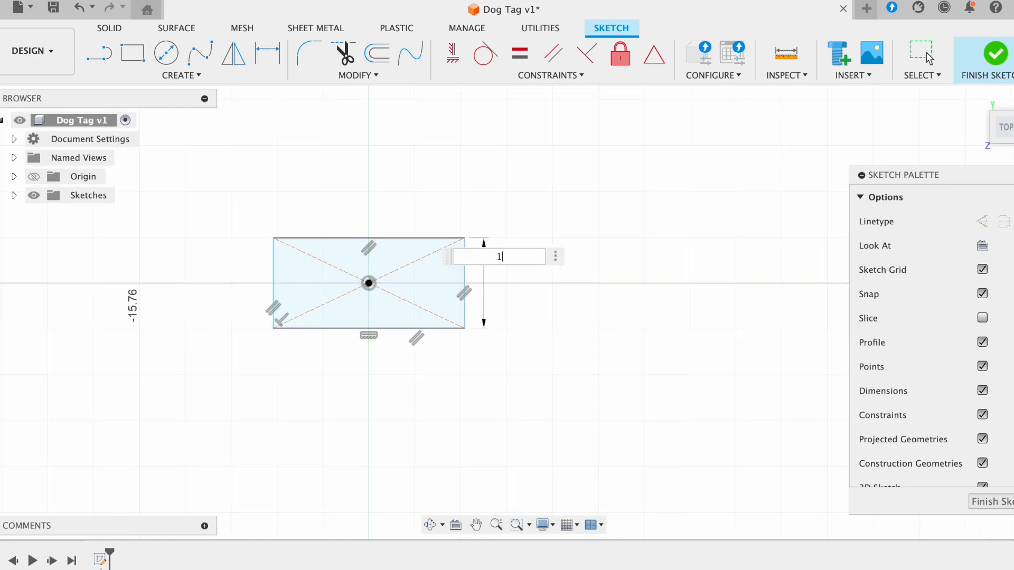
key(Return)
click(515, 158)
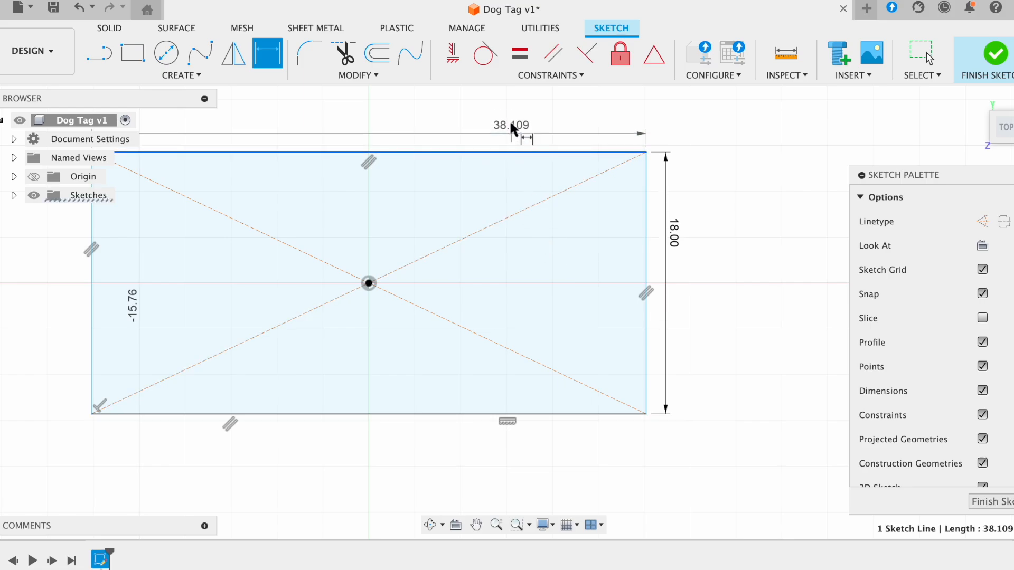
click(509, 121)
text(30)
key(Return)
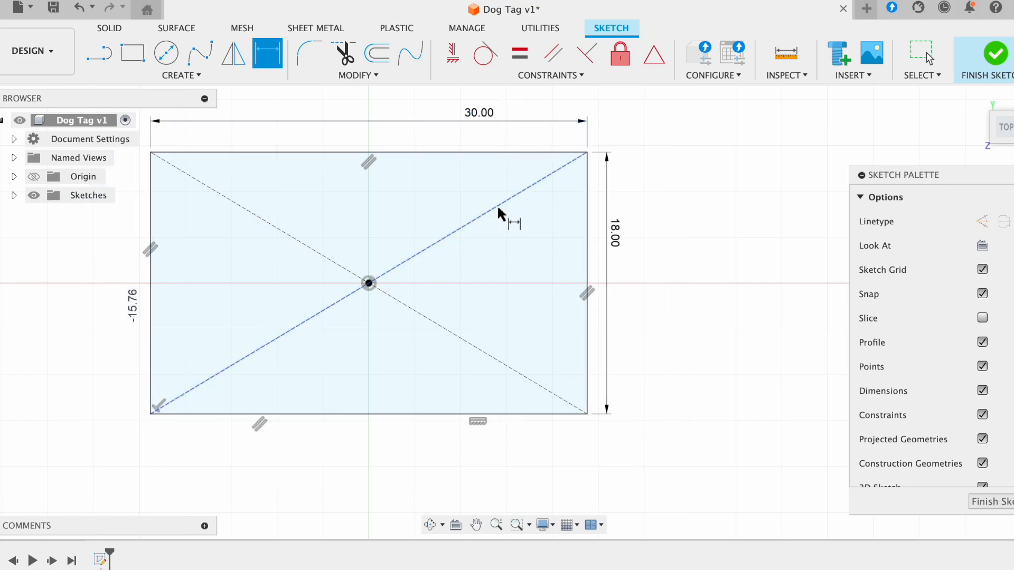
scroll(496, 205, down, 2)
scroll(498, 209, down, 1)
key(Escape)
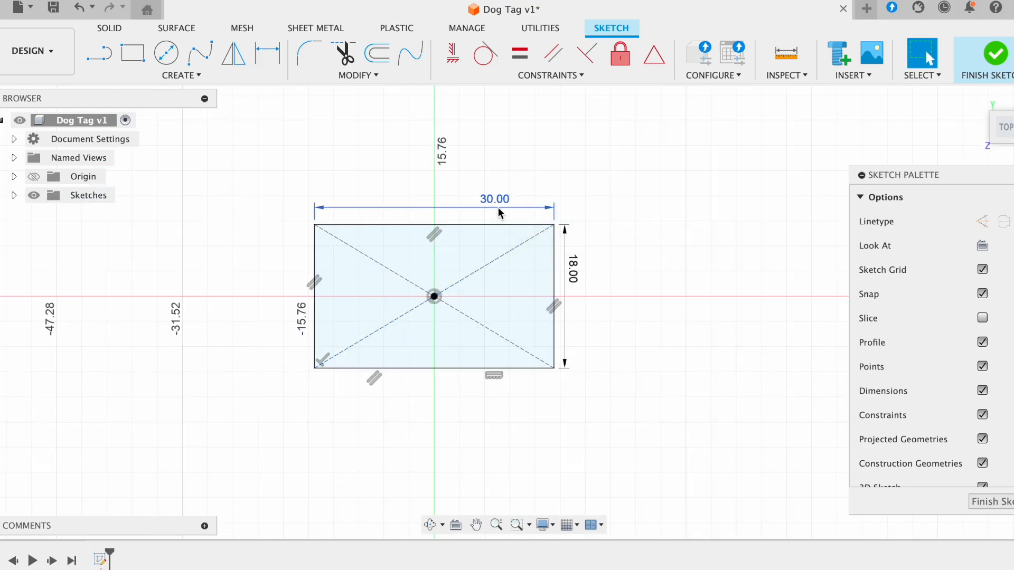
scroll(499, 209, up, 1)
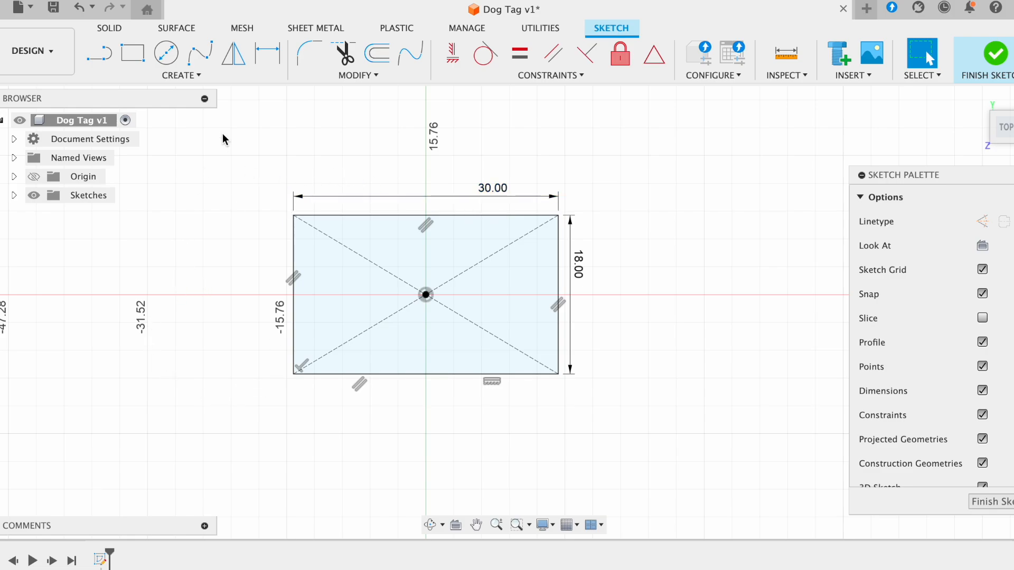
Sketch a 3-point arc bulging outwards from the rectangle's upper-left corner, and shift its free endpoint off the horizontal axis towards the rectangle.
click(193, 77)
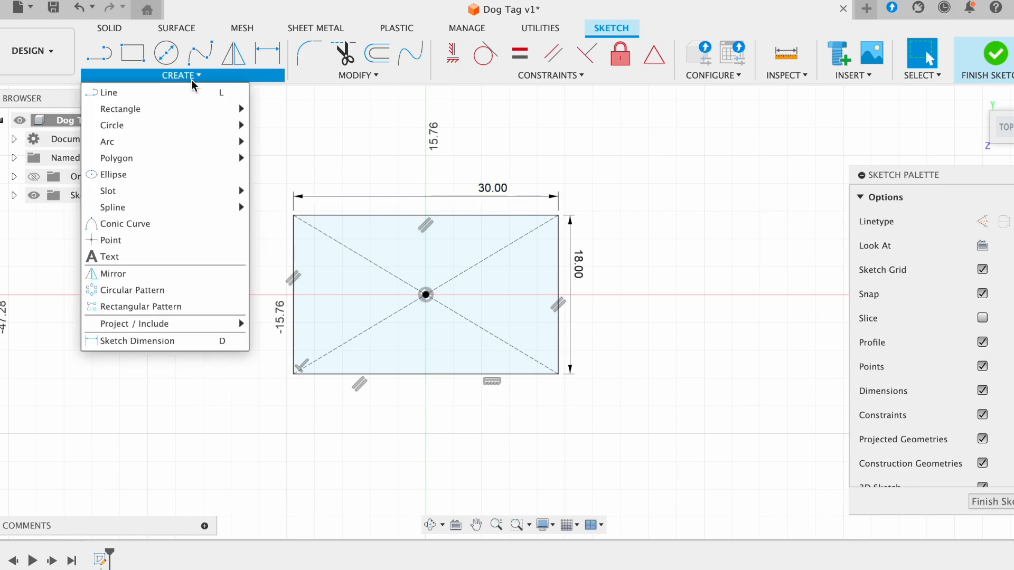
mouse_move(209, 152)
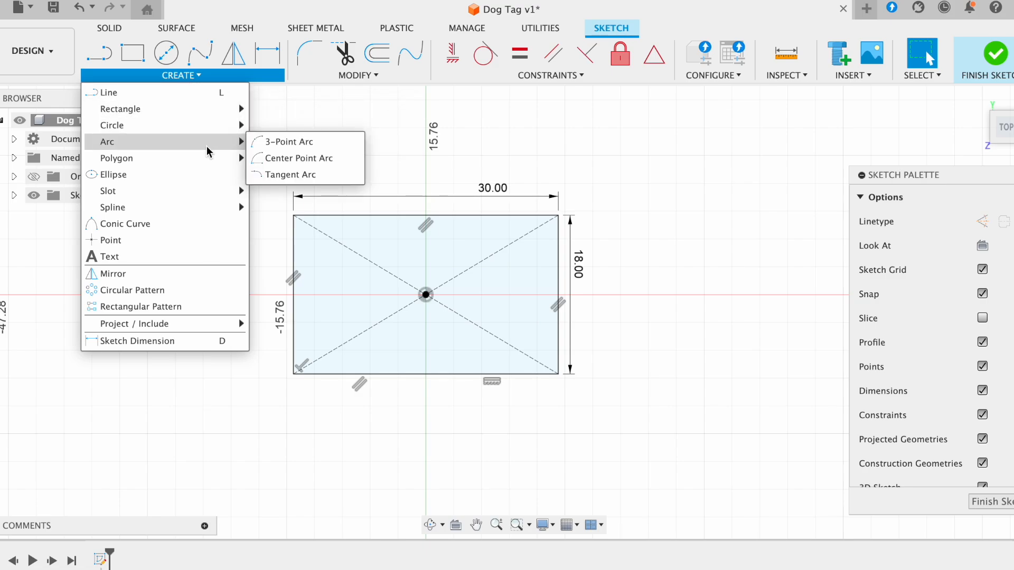
click(261, 146)
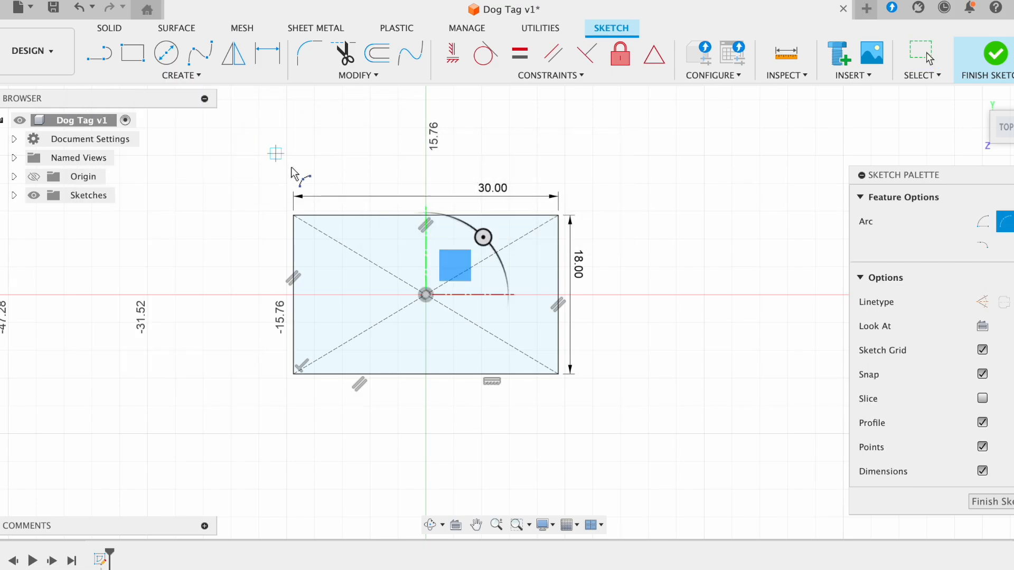
click(293, 215)
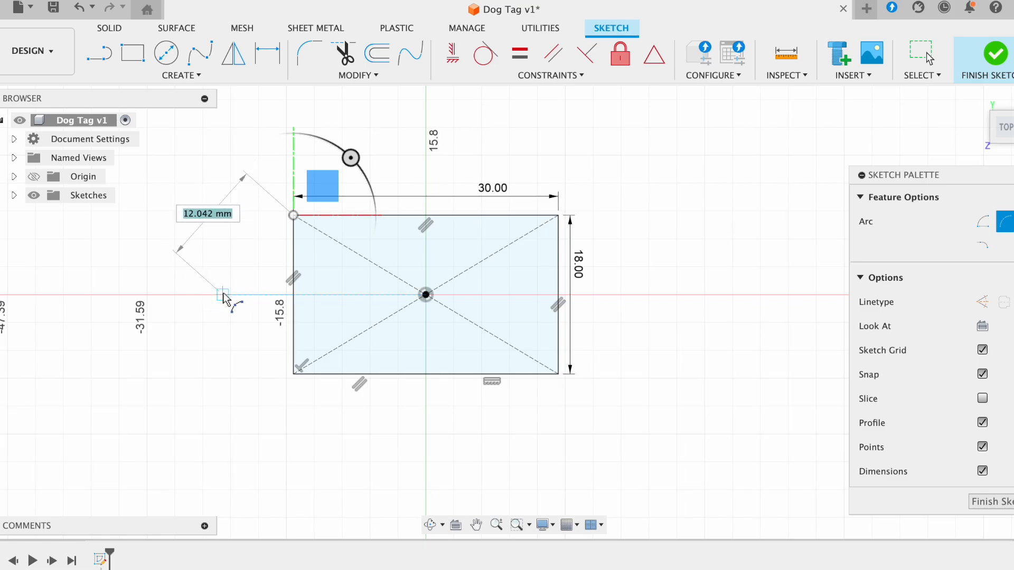
click(214, 295)
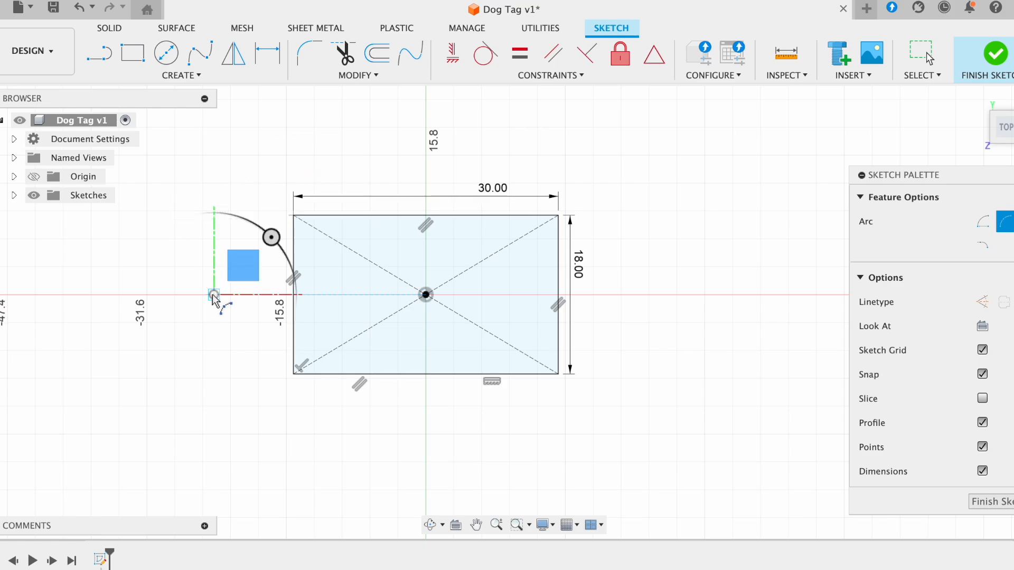
click(210, 211)
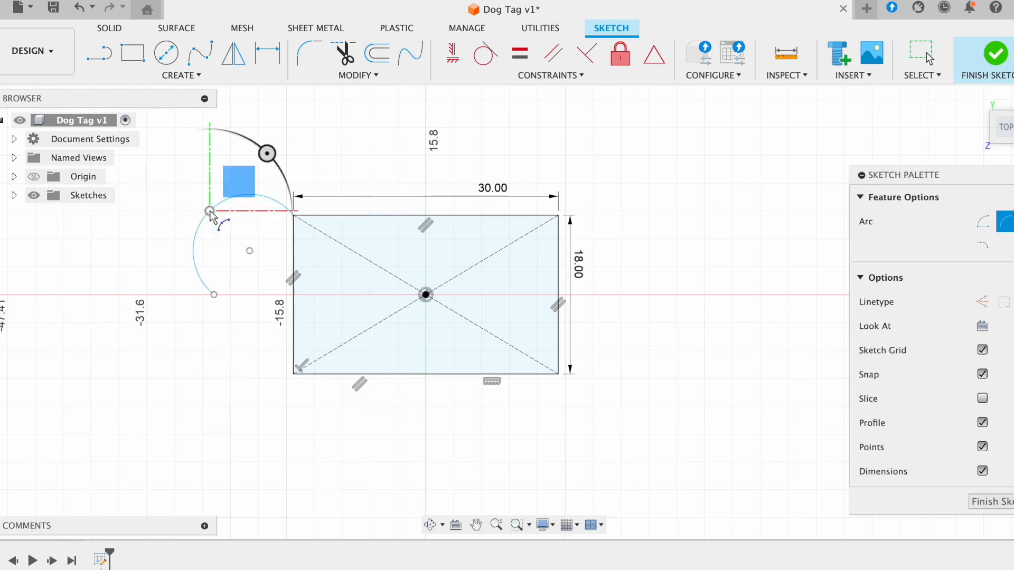
click(293, 217)
key(Escape)
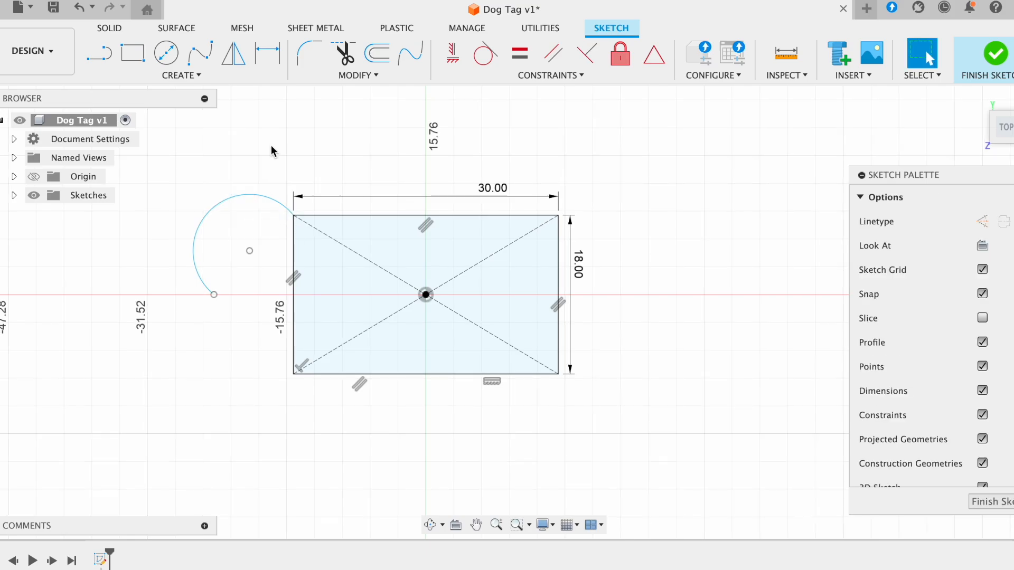
drag(215, 297, 233, 265)
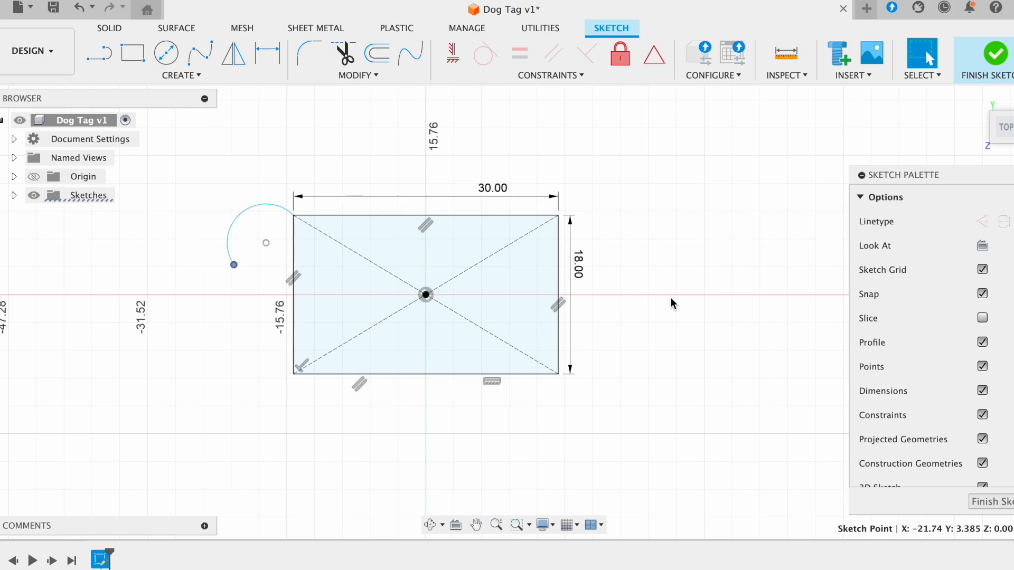
Draw a horizontal line about 33 mm long from the rectangle's centre past its left edge and convert it to a centerline.
click(99, 53)
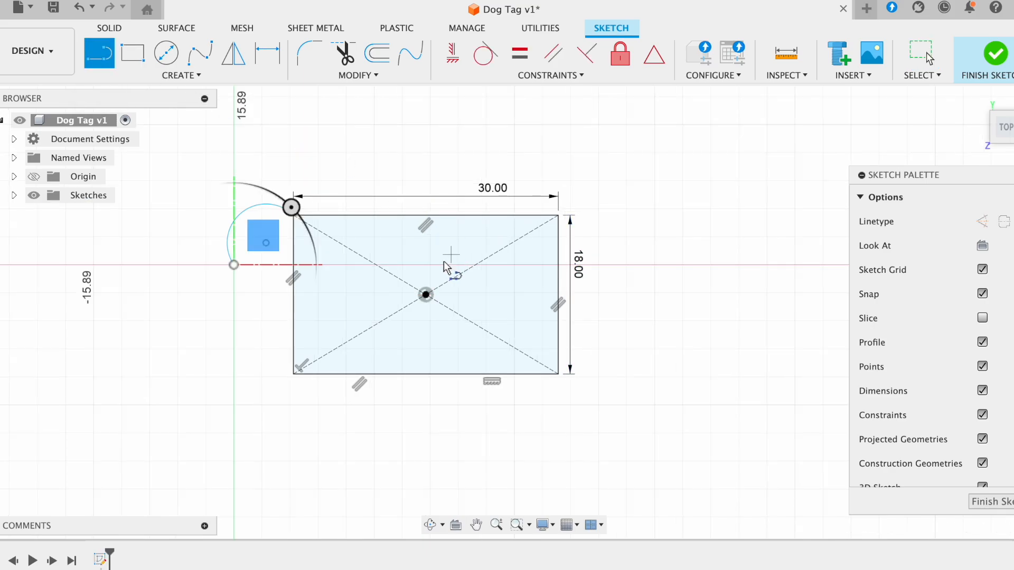
click(426, 295)
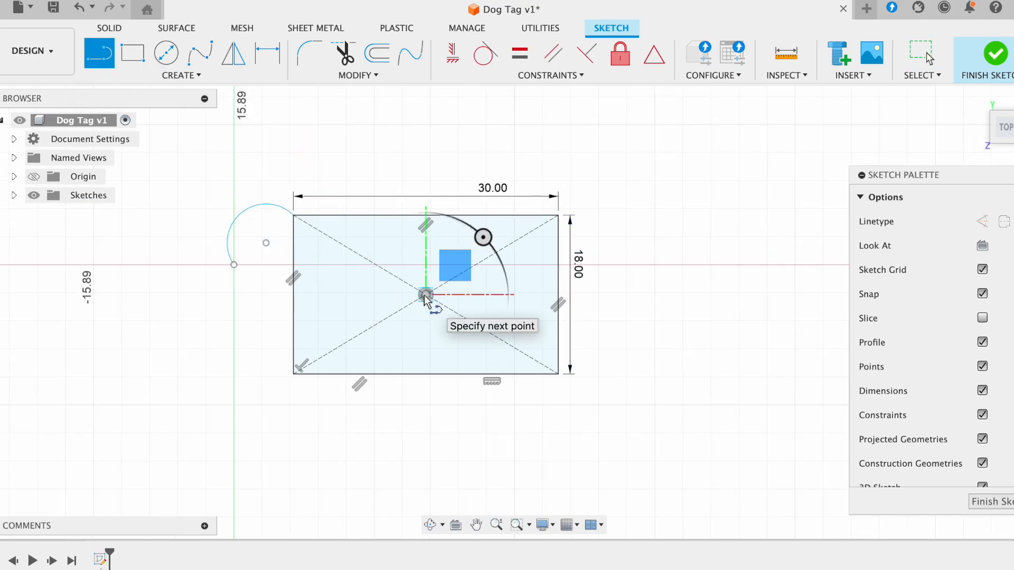
drag(426, 297, 158, 309)
click(137, 296)
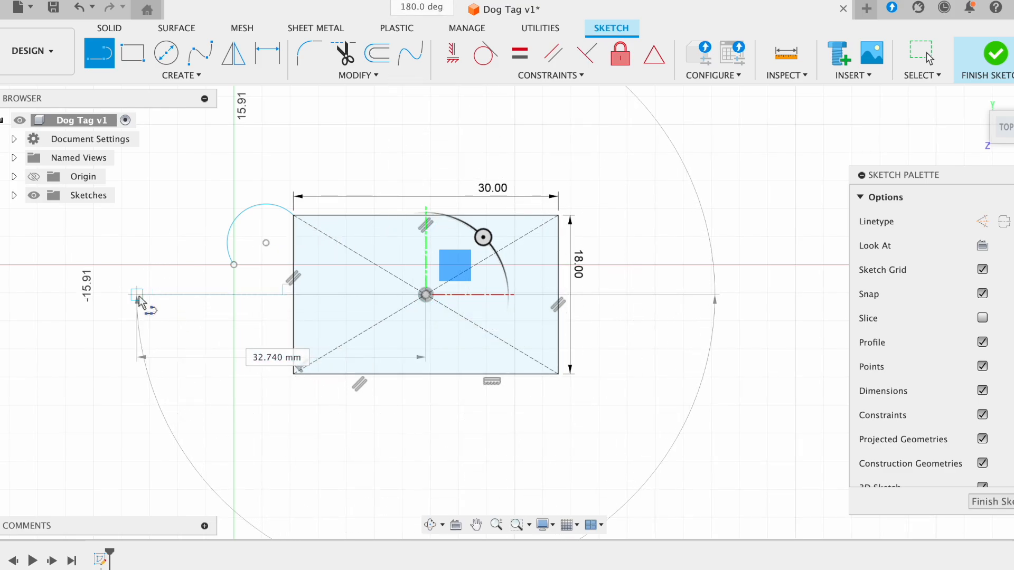
key(Escape)
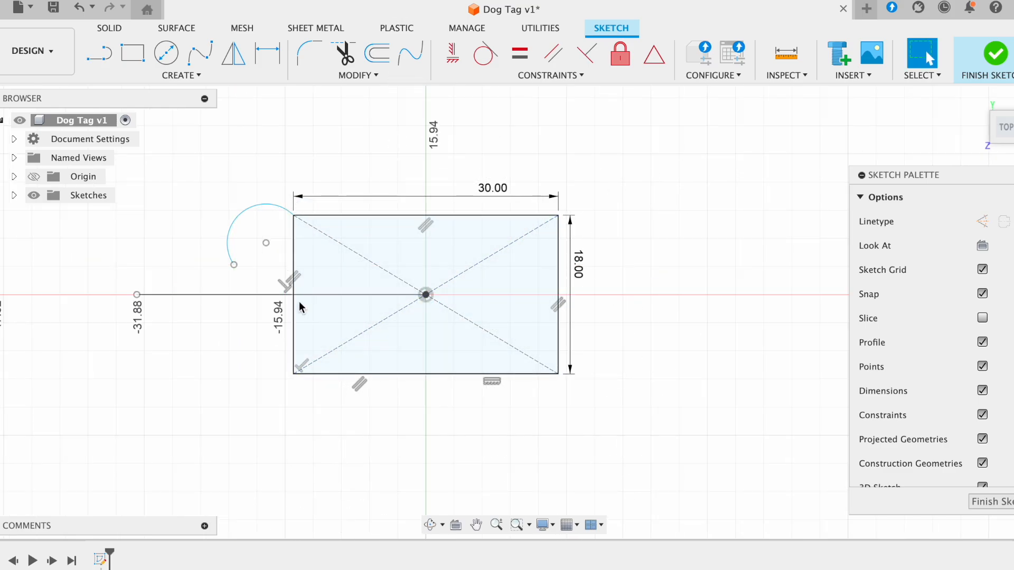
click(221, 292)
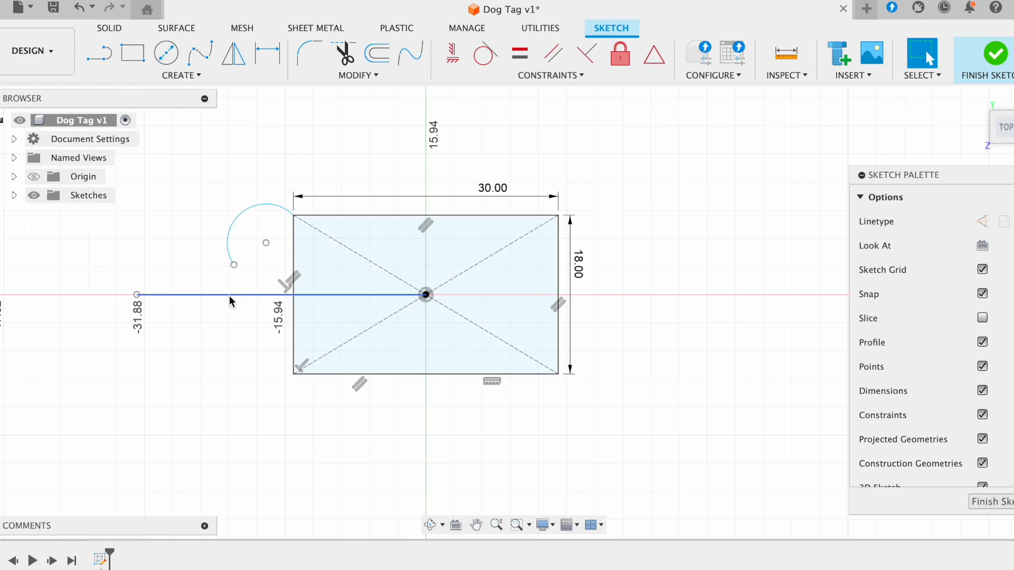
click(229, 295)
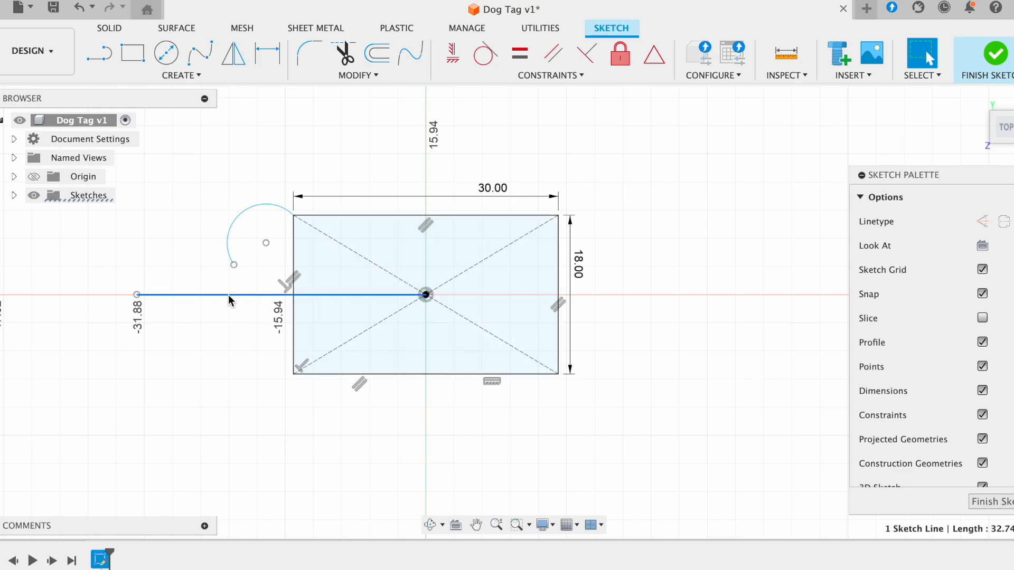
right_click(228, 295)
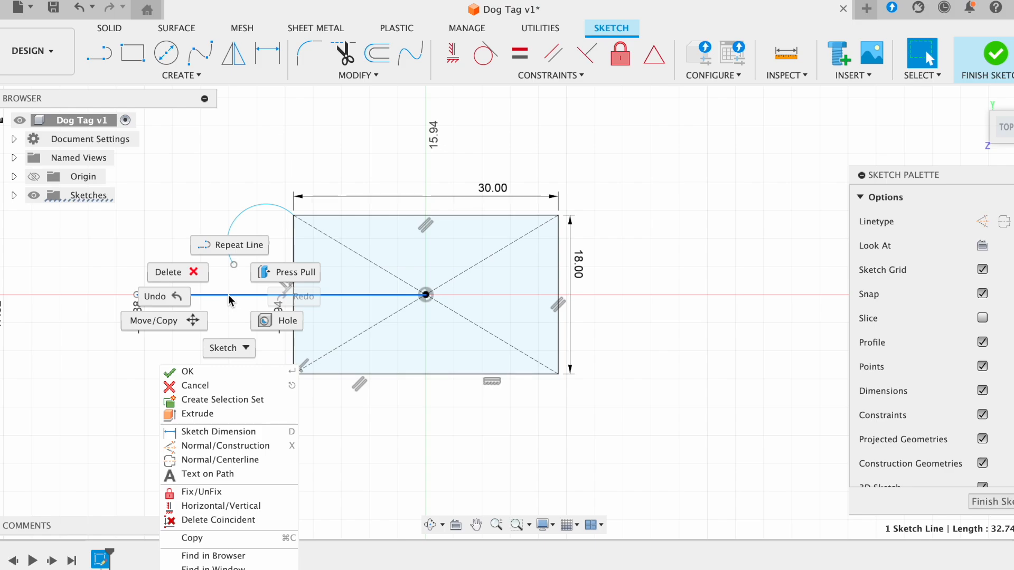
click(222, 460)
Draw a 22 mm vertical line upwards from the rectangle's centre and convert it to a centerline.
click(99, 53)
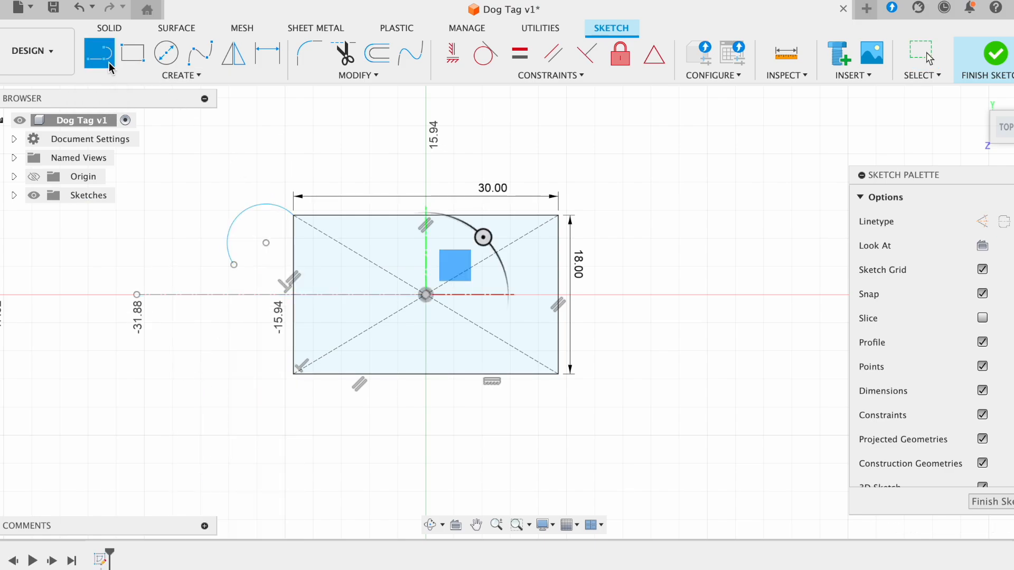
click(426, 294)
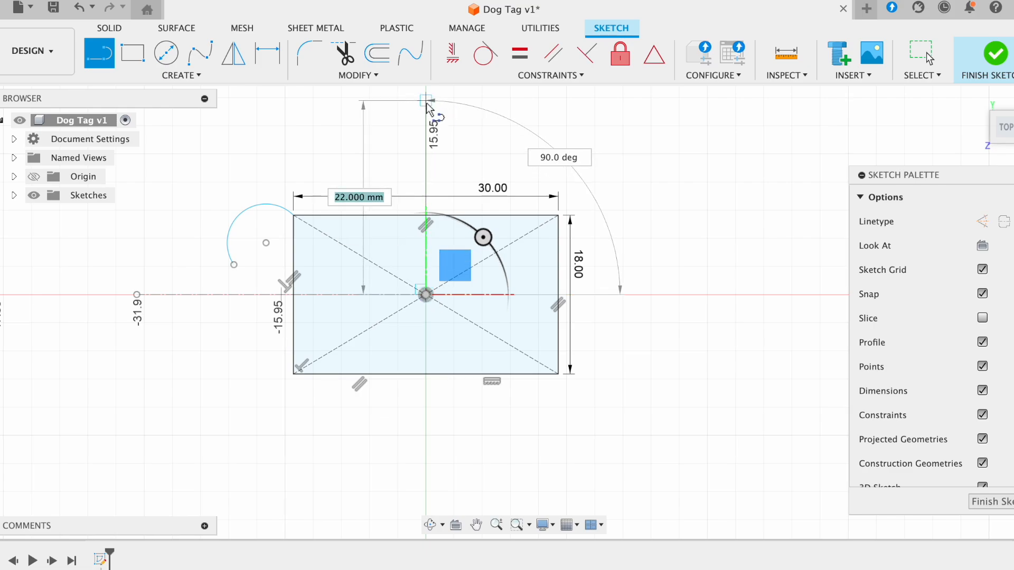
click(426, 100)
key(Escape)
right_click(428, 136)
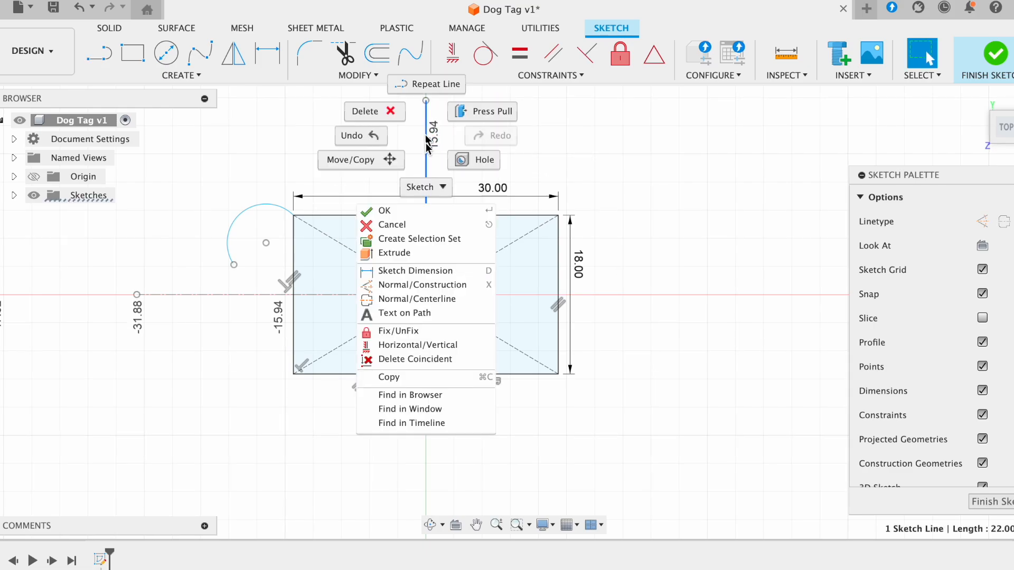
click(436, 299)
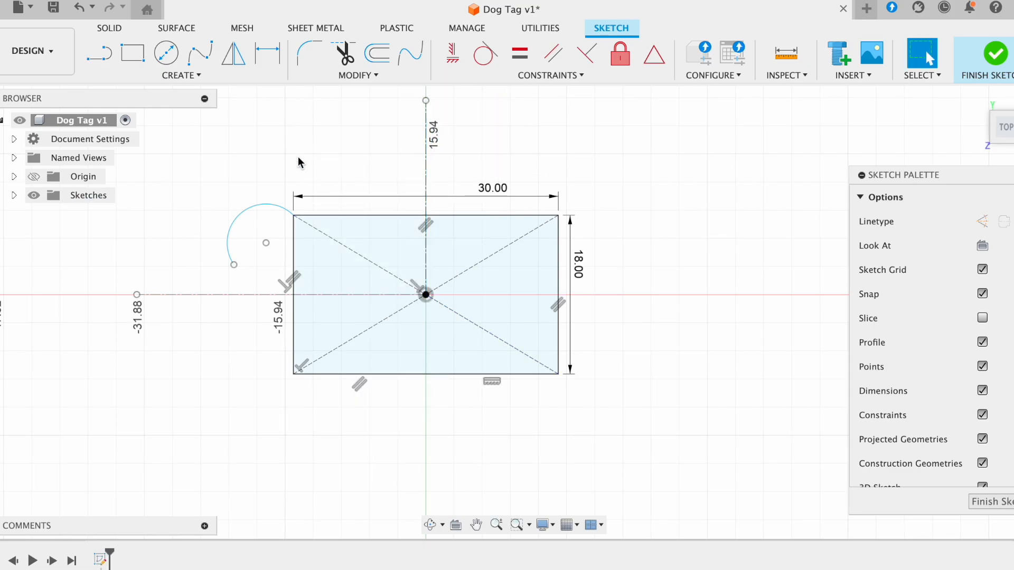
Attach the arc's free endpoint to the horizontal centerline and dimension the arc's radius as 7 mm.
mouse_move(233, 267)
mouse_down()
mouse_move(217, 274)
mouse_move(213, 296)
mouse_up()
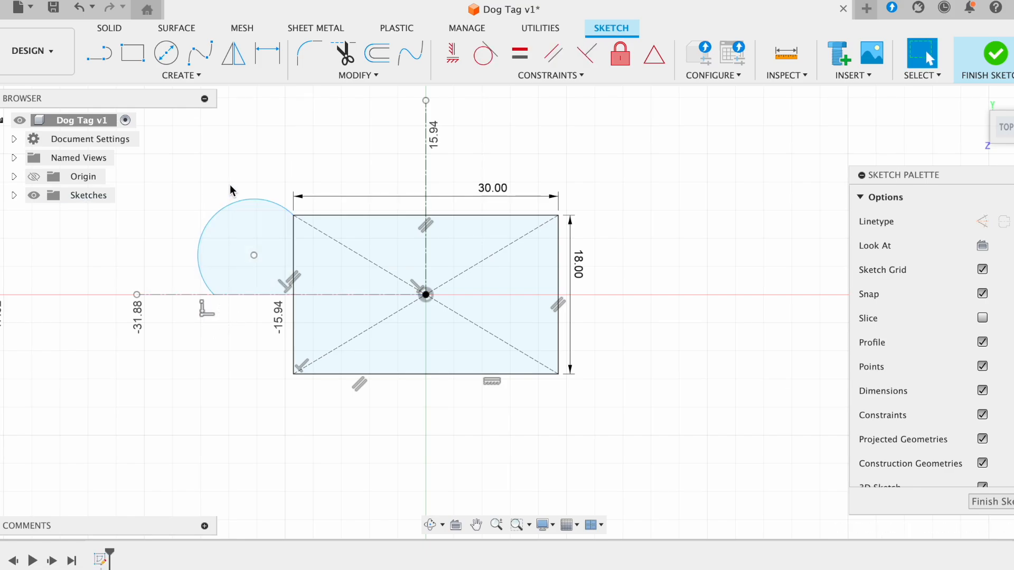
click(195, 75)
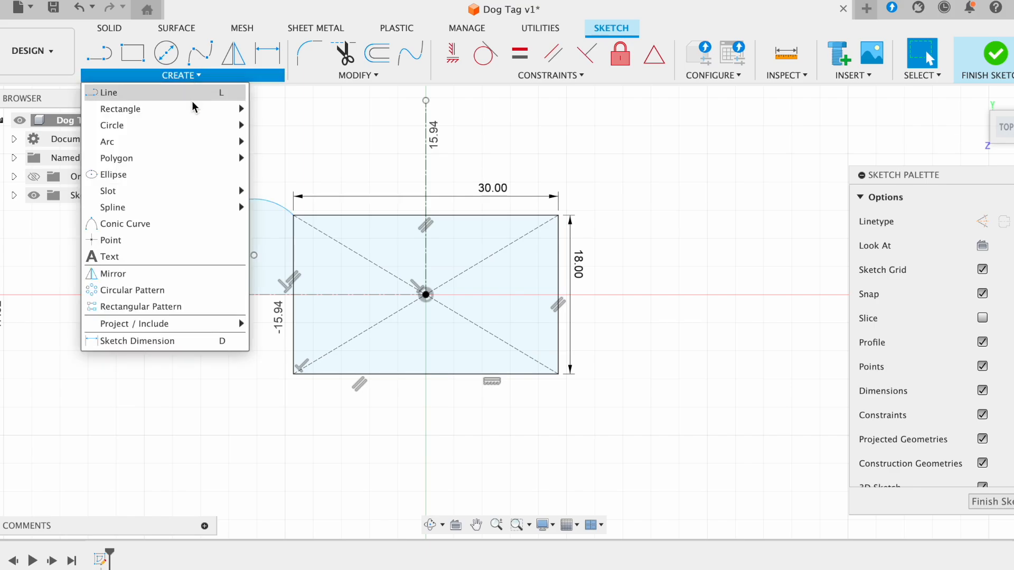
click(296, 124)
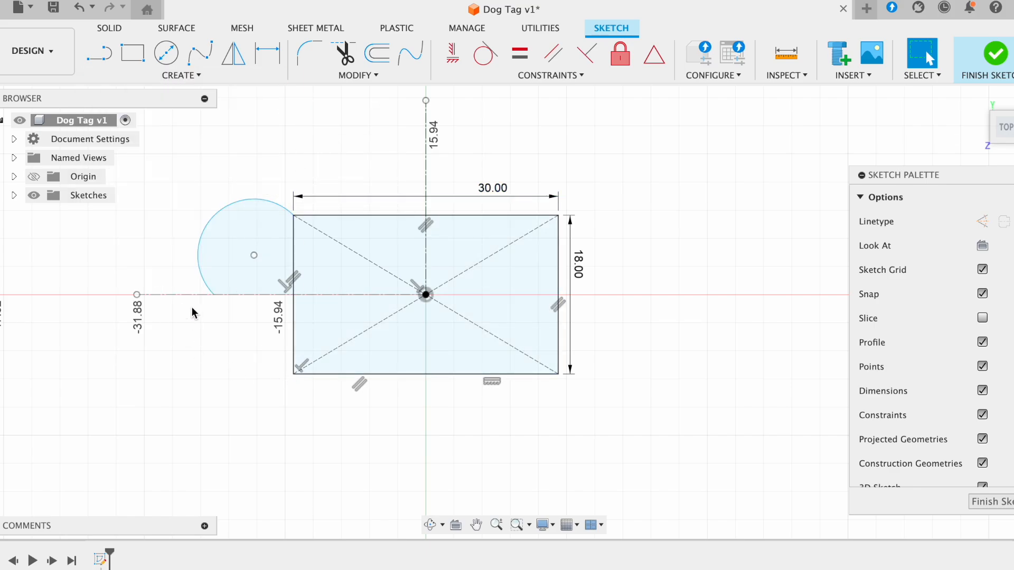
key(d)
click(238, 200)
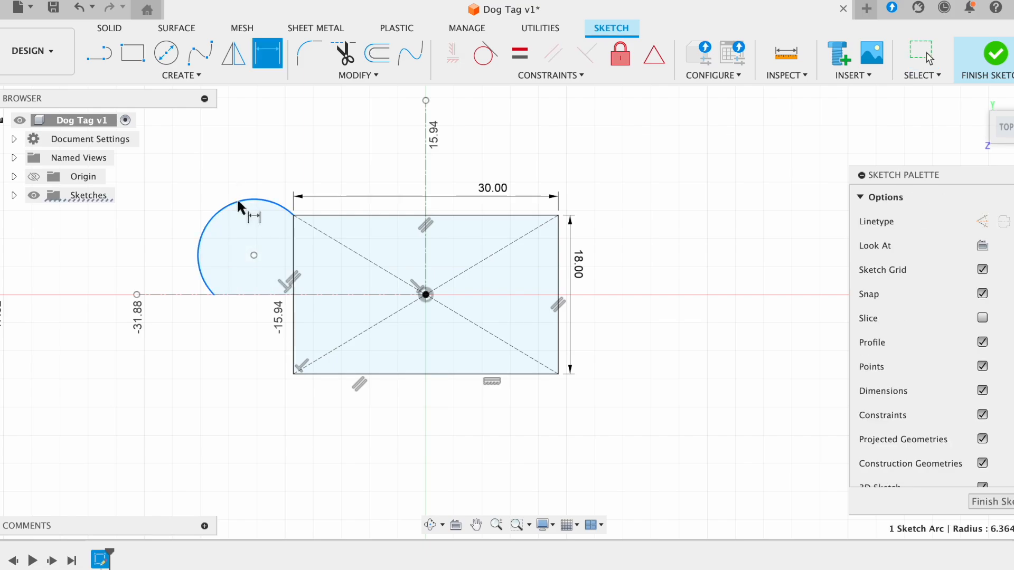
click(235, 168)
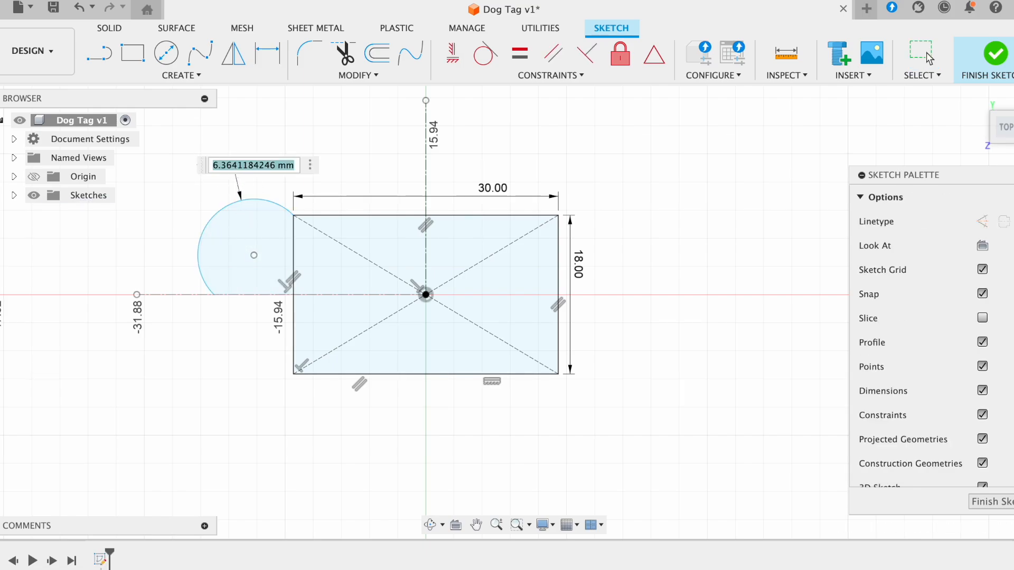
text(7)
key(Return)
key(Escape)
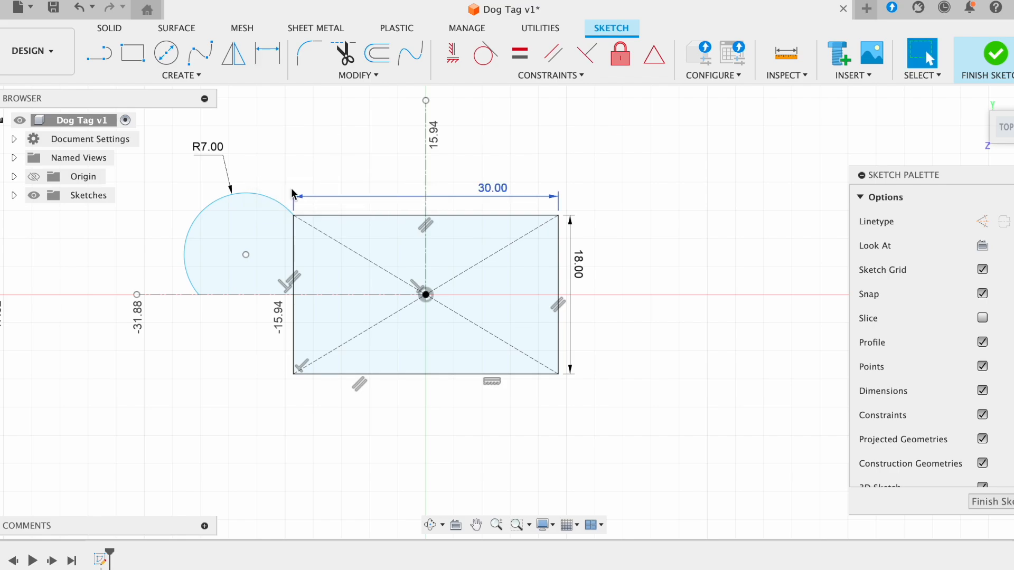
Mirror the 7 mm arc across the horizontal centerline and shift the two arcs' meeting point slightly along that line towards the rectangle.
click(236, 57)
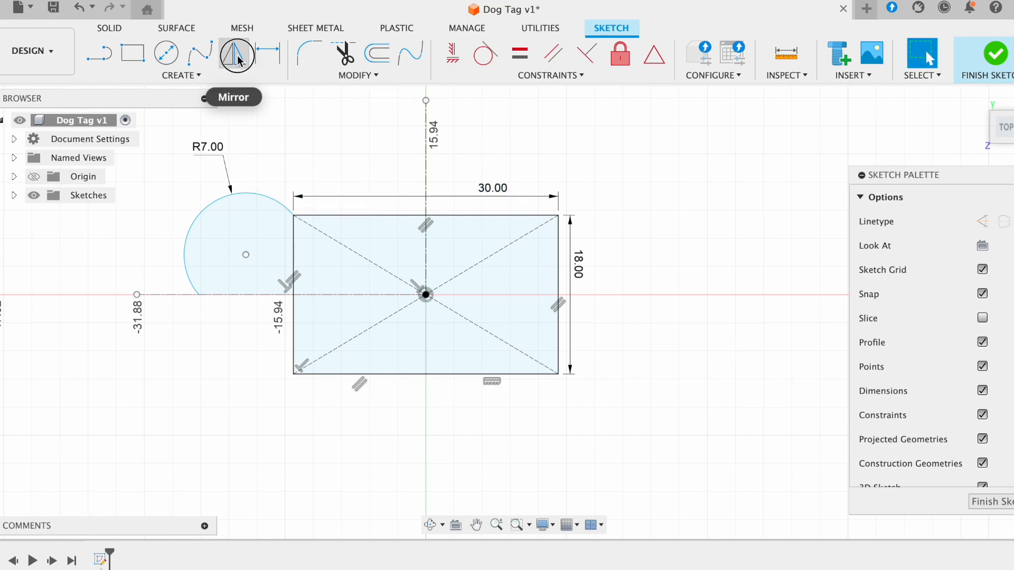
click(269, 201)
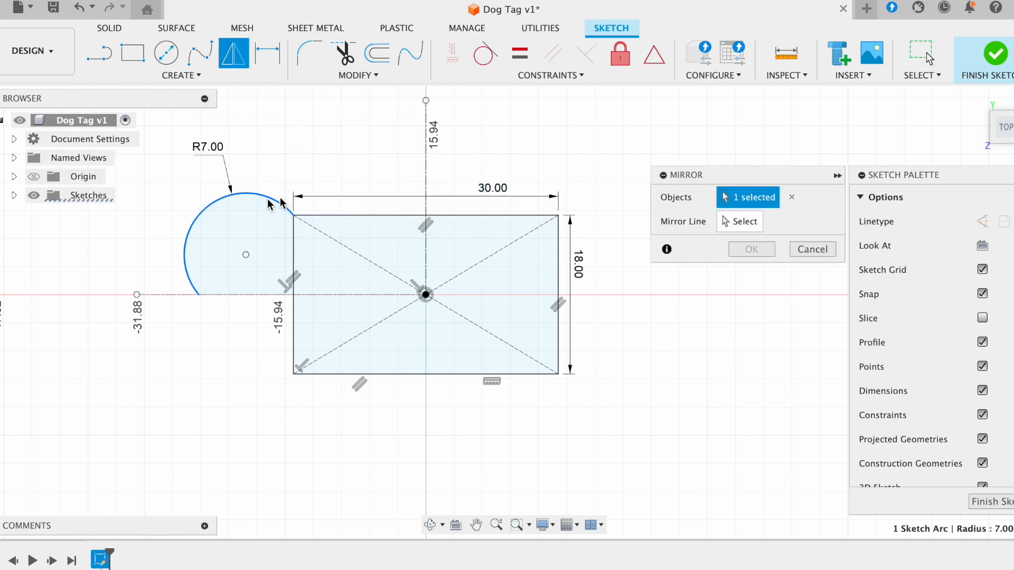
click(726, 221)
click(226, 295)
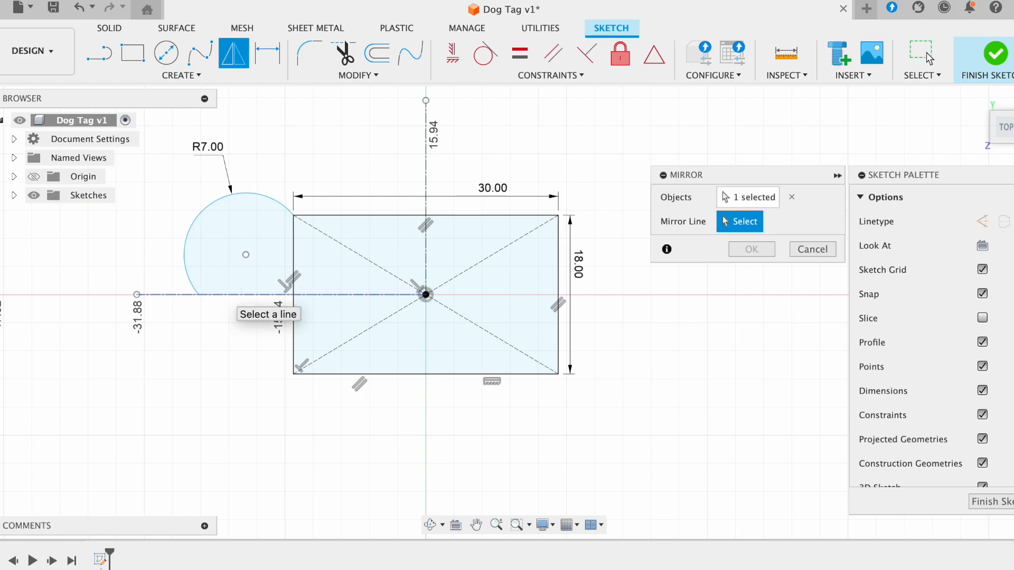
click(225, 295)
click(748, 251)
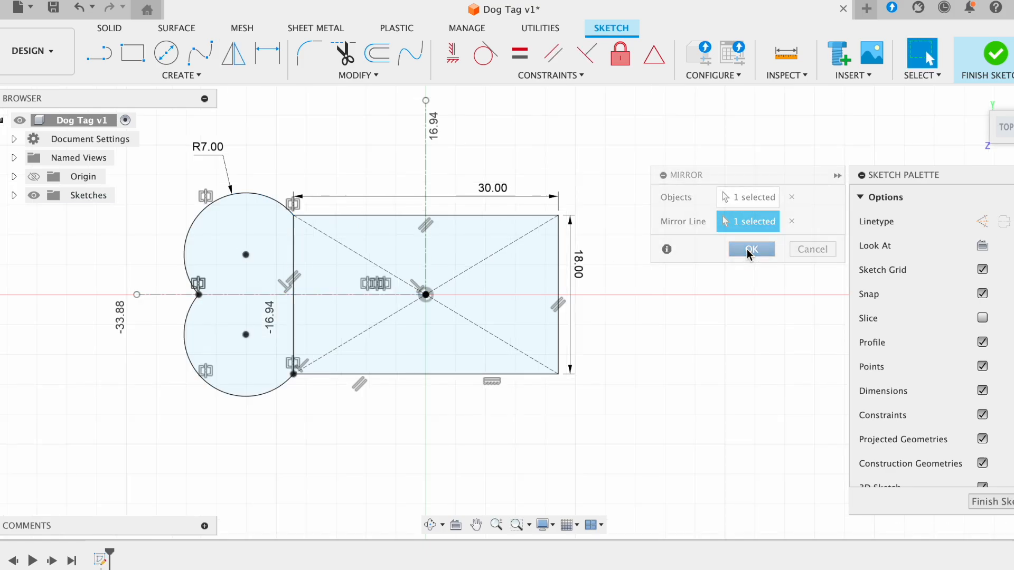
scroll(171, 311, up, 1)
mouse_move(144, 290)
mouse_down()
mouse_move(181, 293)
mouse_move(149, 291)
mouse_up()
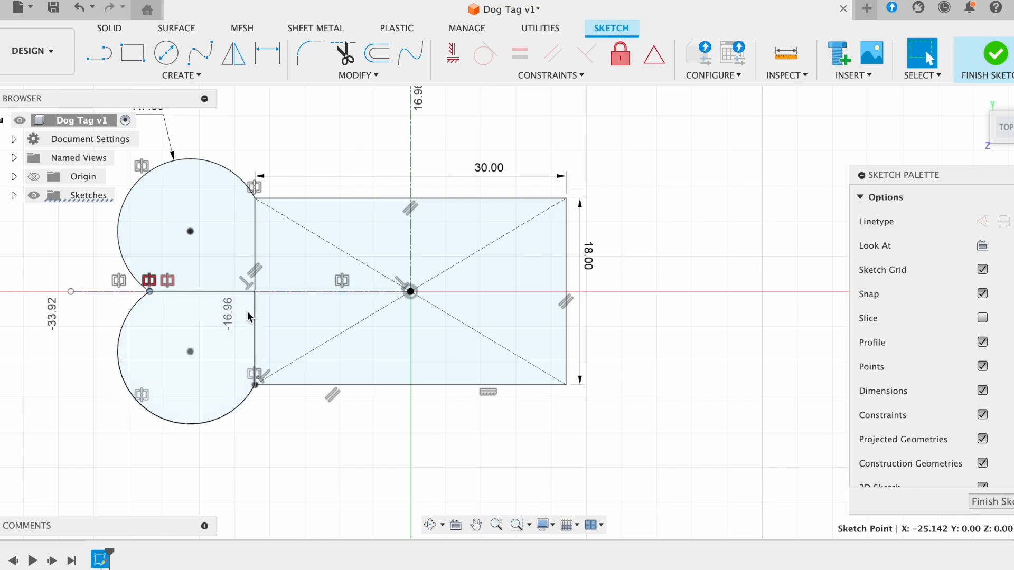
Dimension the distance from the arcs' meeting point to the rectangle's left edge as 10 mm.
shift+click(256, 311)
key(d)
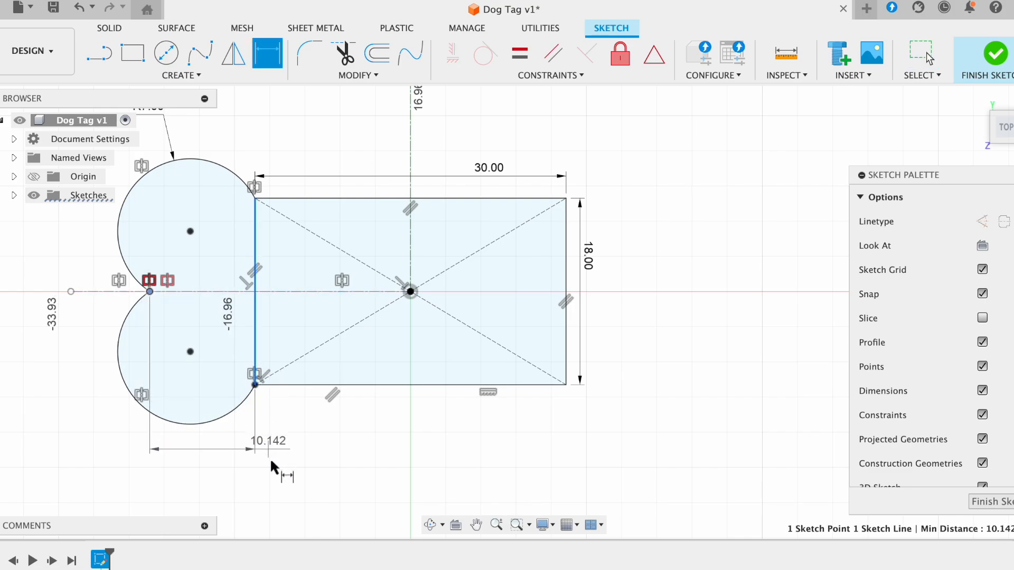
click(272, 463)
text(10)
key(Return)
scroll(389, 423, down, 3)
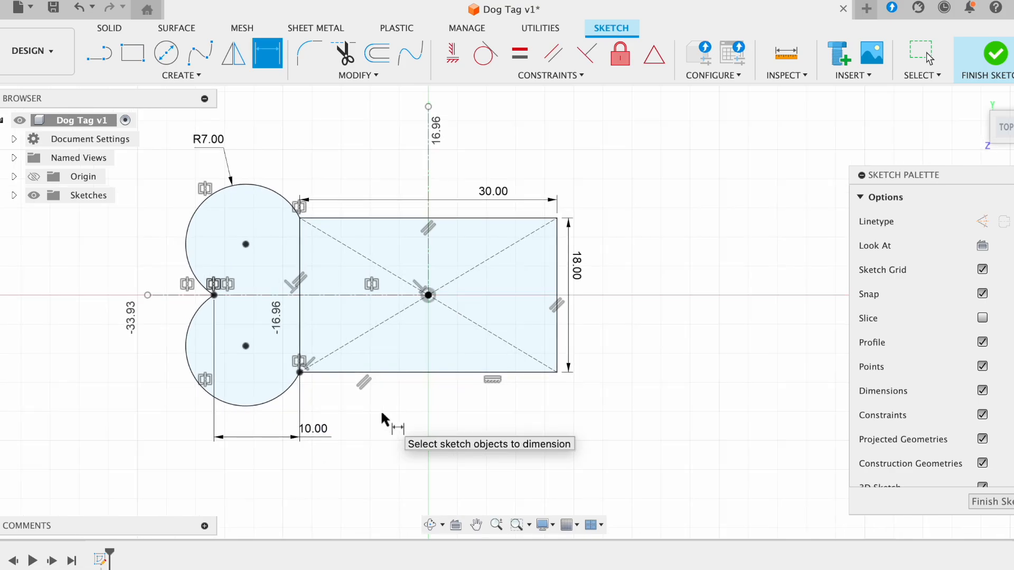
key(Escape)
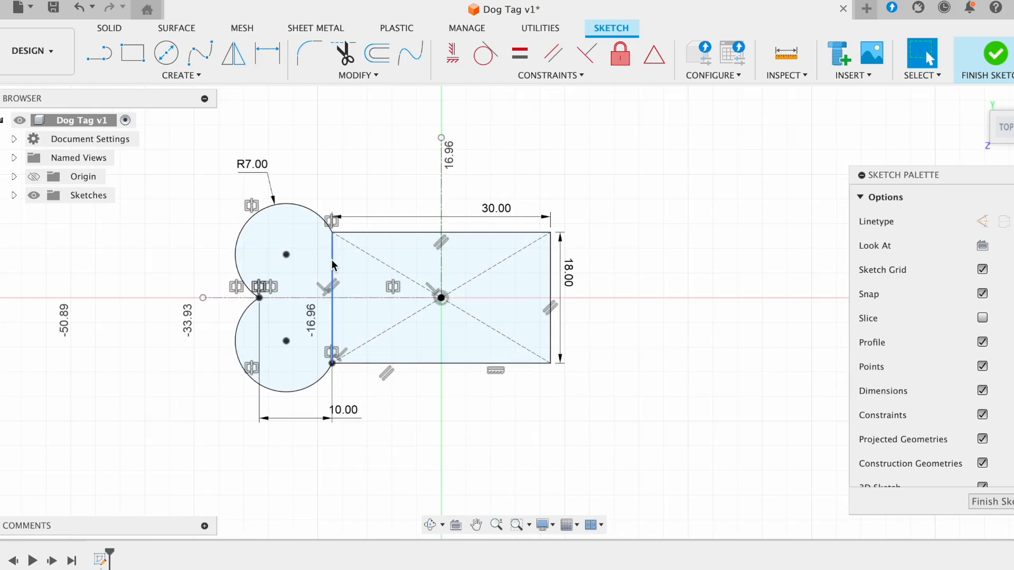
Mirror both 7 mm end arcs across the vertical centerline onto the rectangle's right side.
scroll(338, 264, up, 2)
click(289, 200)
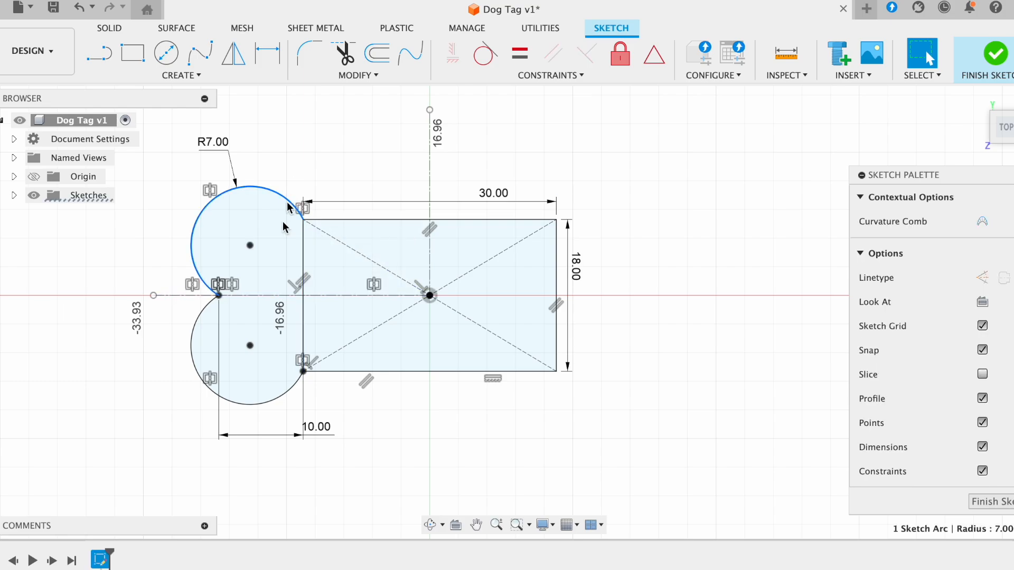
shift+click(196, 327)
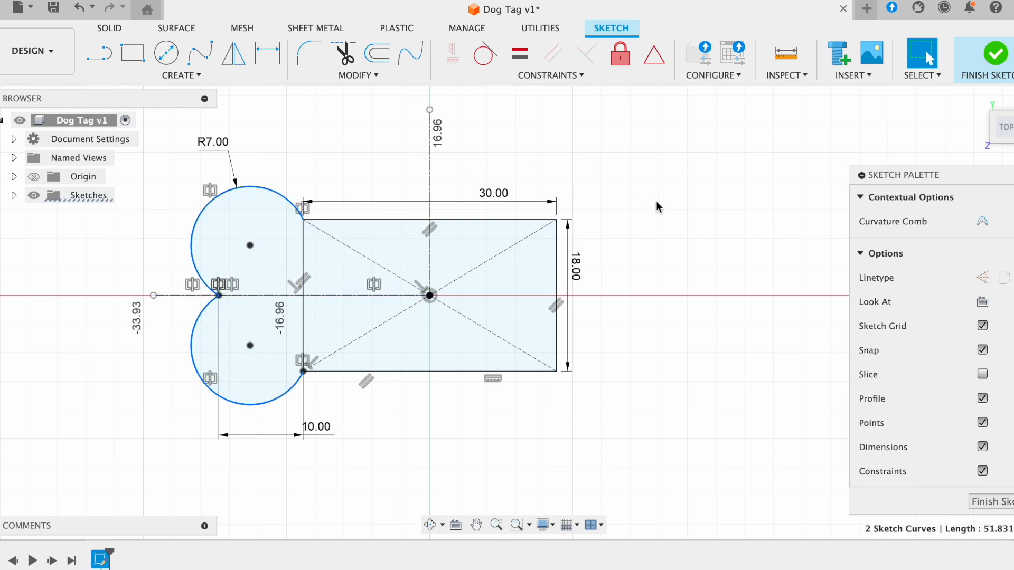
click(233, 52)
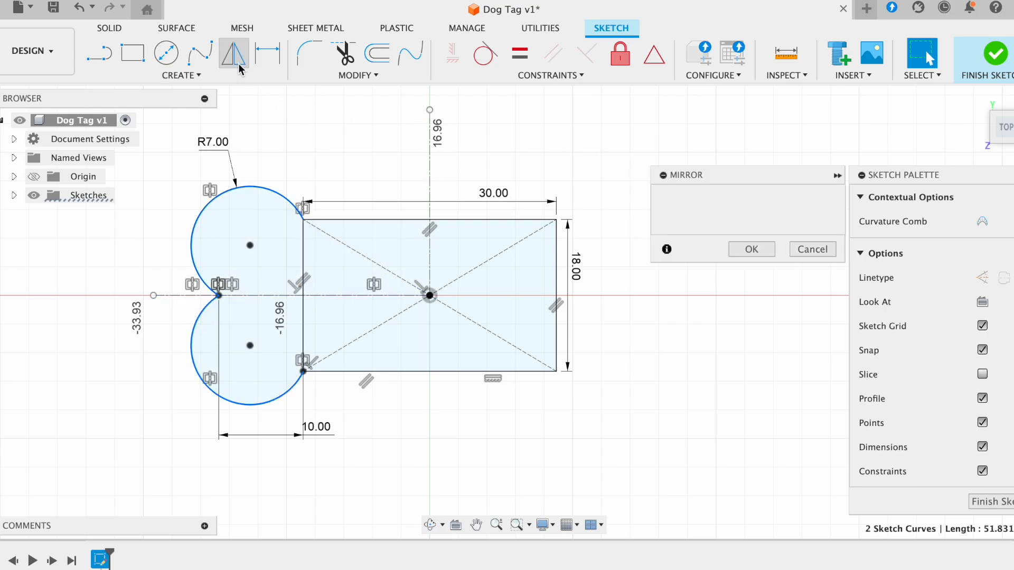
click(738, 218)
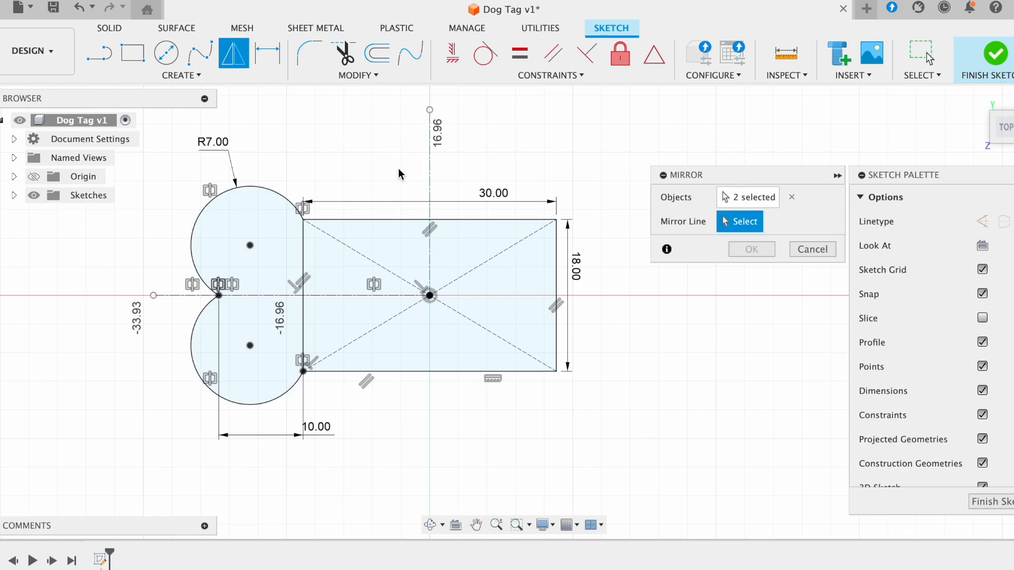
click(432, 174)
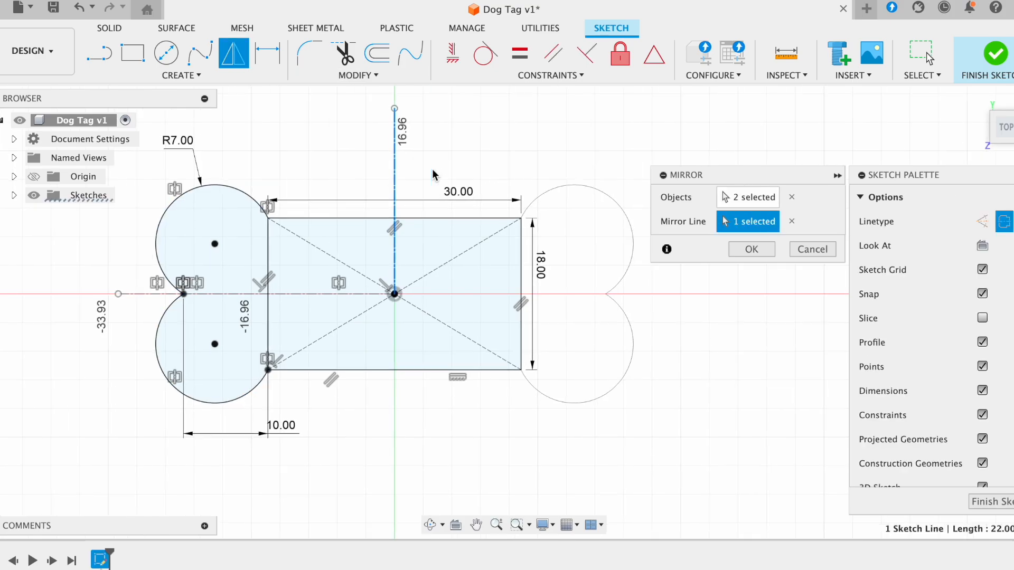
click(751, 249)
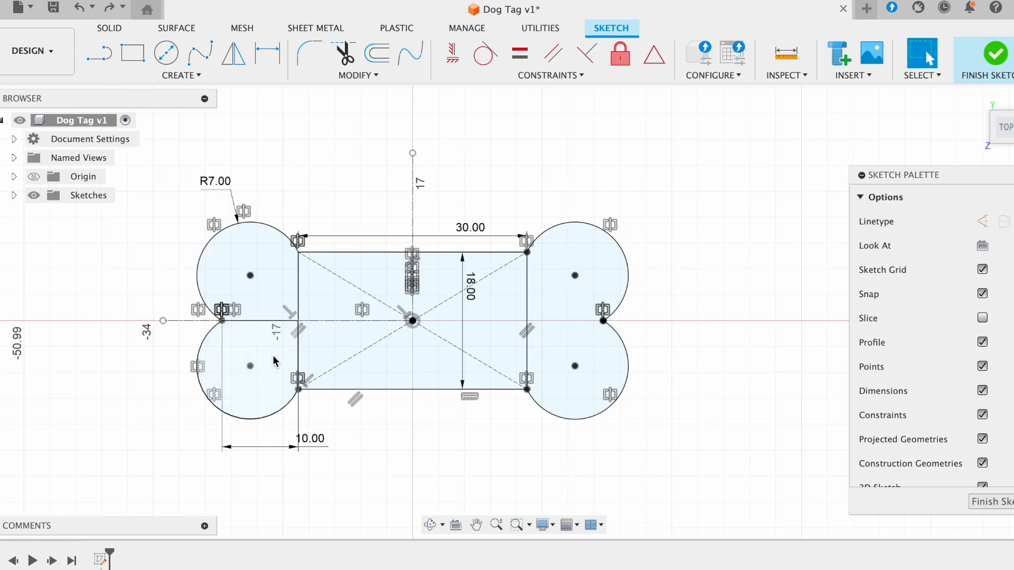
Check how the left lobes and the rectangle are divided into separate sketch profiles.
scroll(273, 361, up, 2)
click(240, 352)
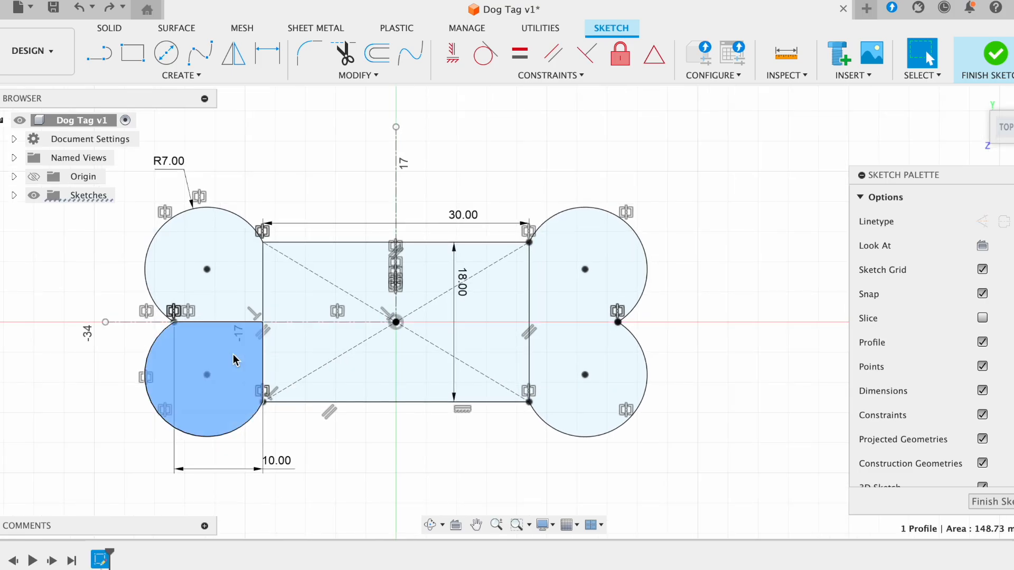
click(227, 278)
click(296, 293)
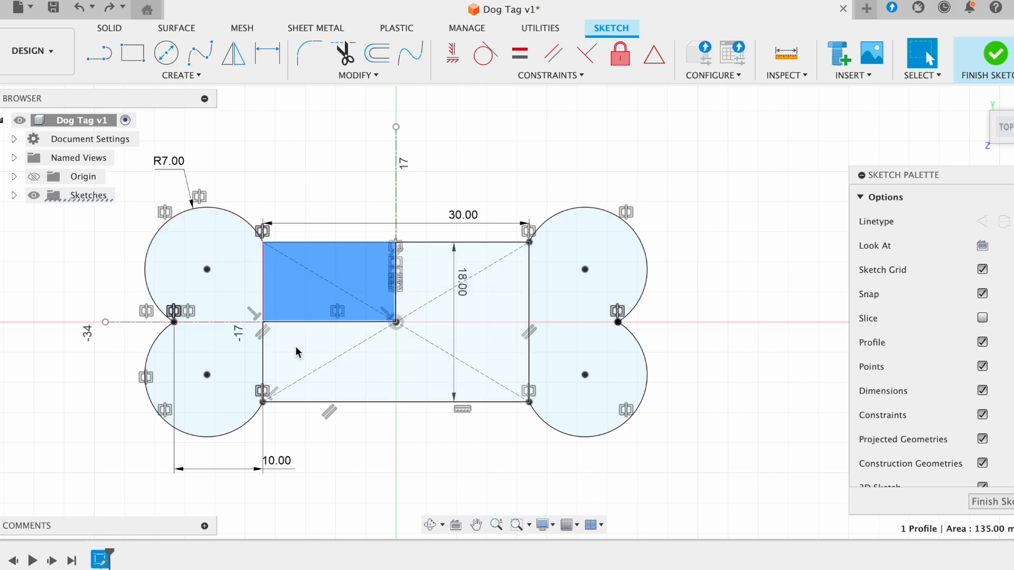
click(299, 354)
click(386, 441)
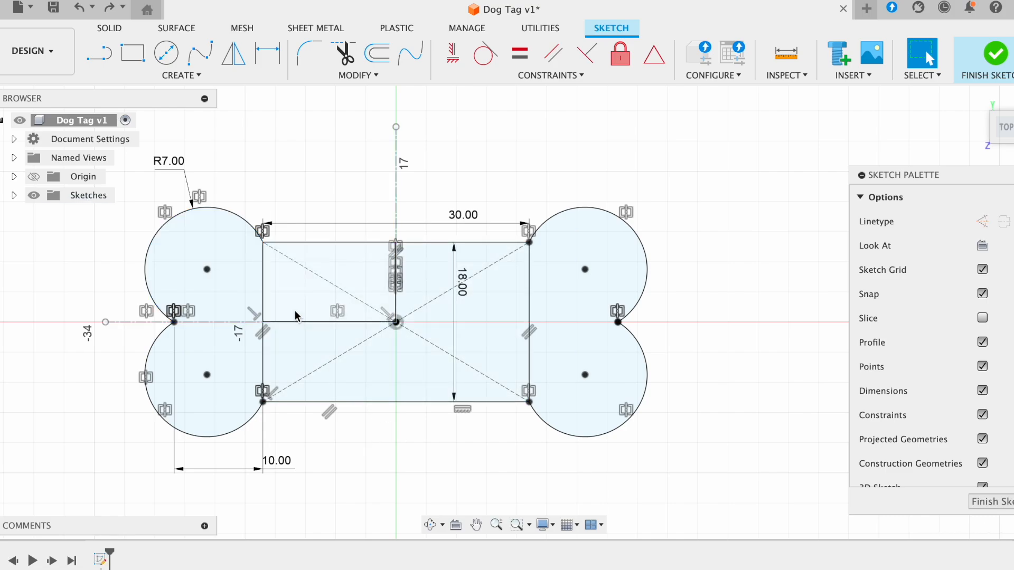
Convert the rectangle's left and right vertical edges to construction lines.
click(264, 285)
right_click(266, 287)
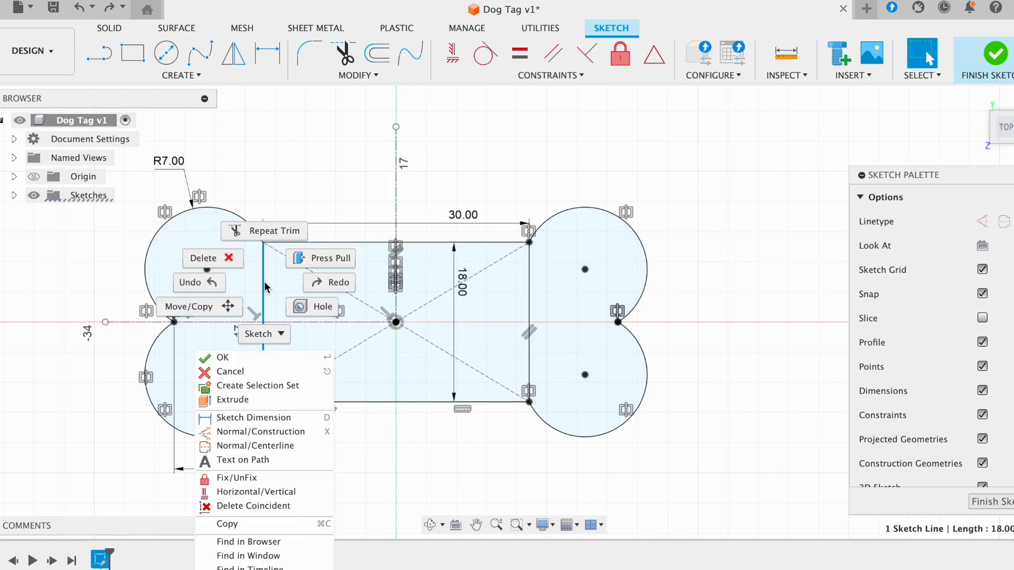
click(254, 431)
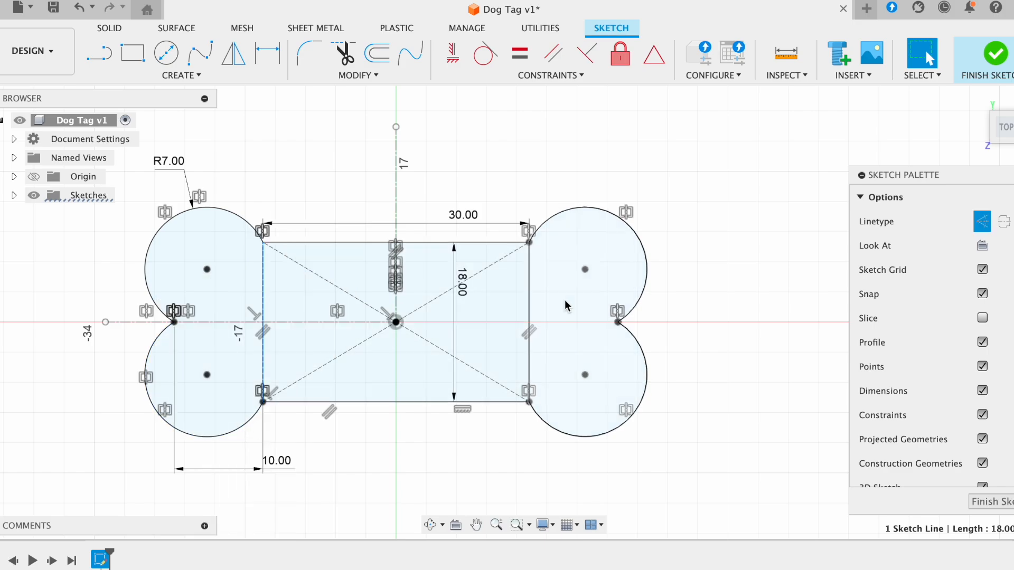
scroll(533, 299, up, 2)
right_click(533, 284)
click(502, 435)
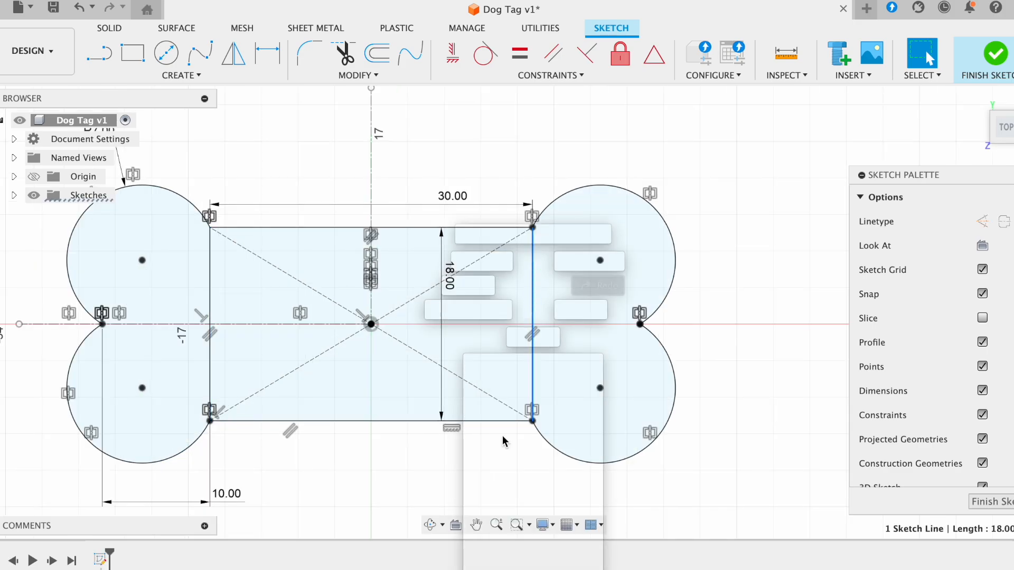
click(210, 268)
right_click(210, 268)
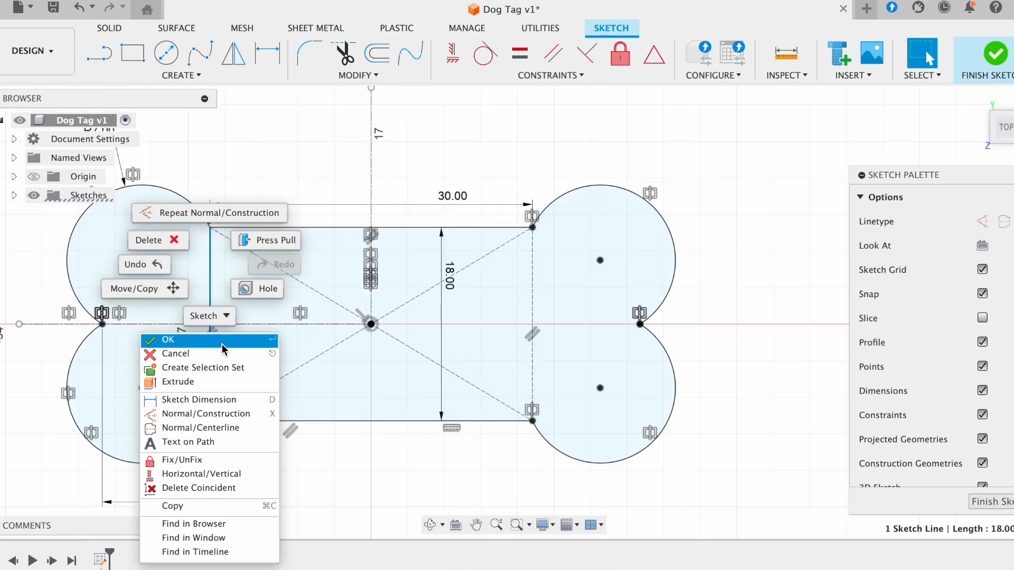
click(203, 414)
scroll(742, 285, down, 1)
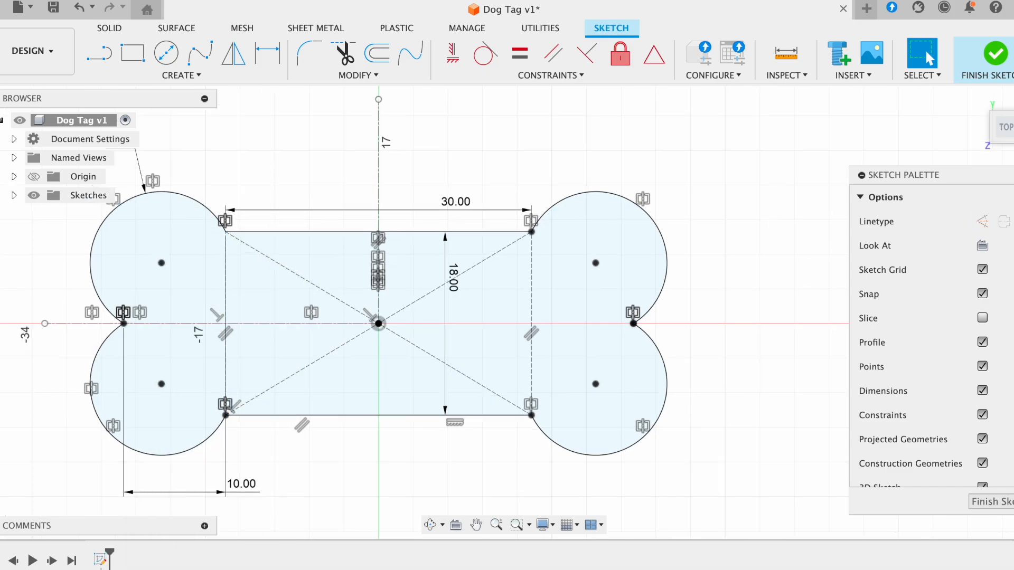
Check the remaining profile divisions and convert the horizontal centerline to a construction line.
scroll(742, 282, down, 1)
click(579, 291)
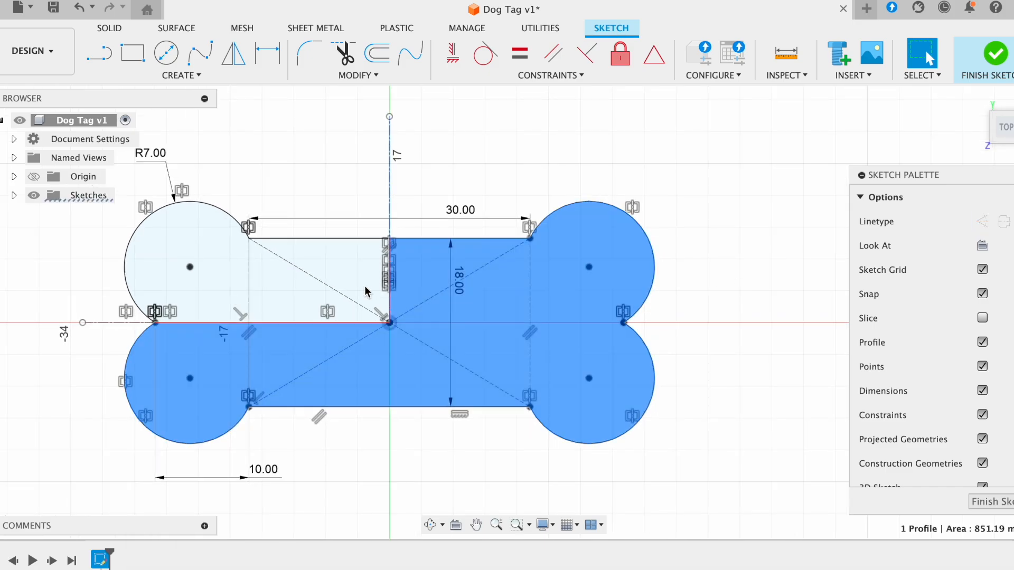
click(294, 290)
scroll(294, 290, up, 1)
click(301, 159)
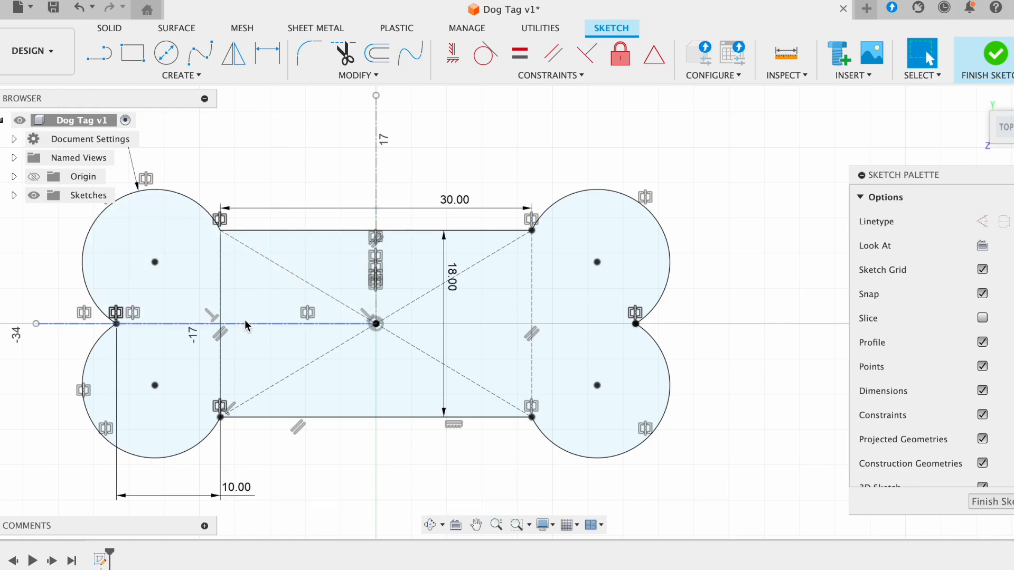
scroll(244, 332, up, 3)
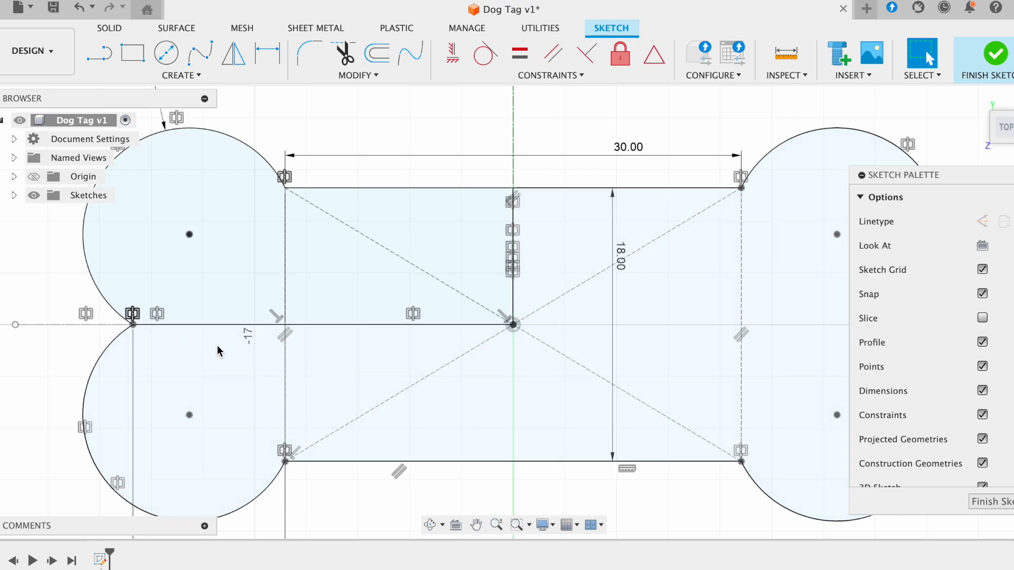
right_click(205, 329)
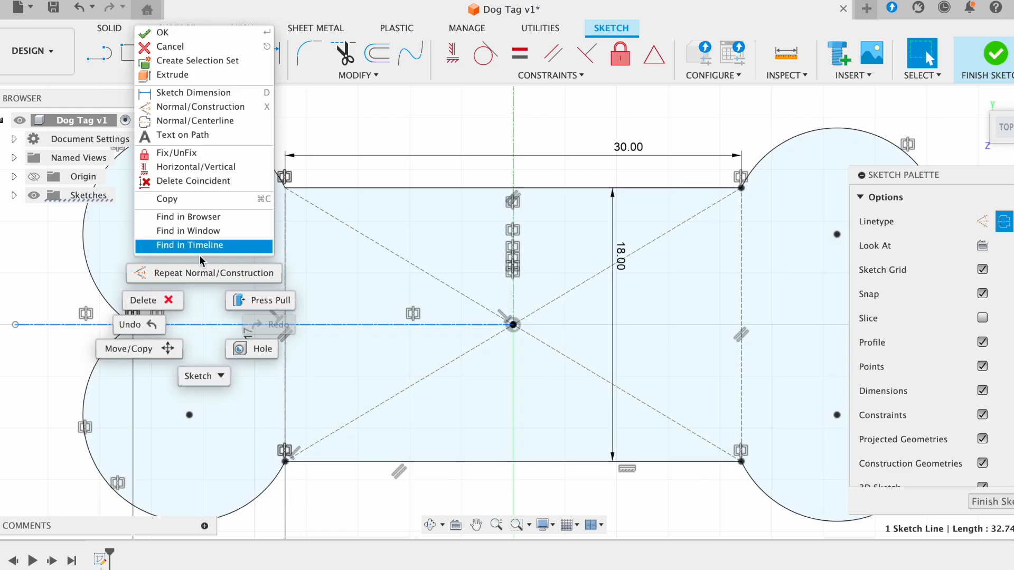
click(190, 246)
click(53, 357)
scroll(116, 320, down, 1)
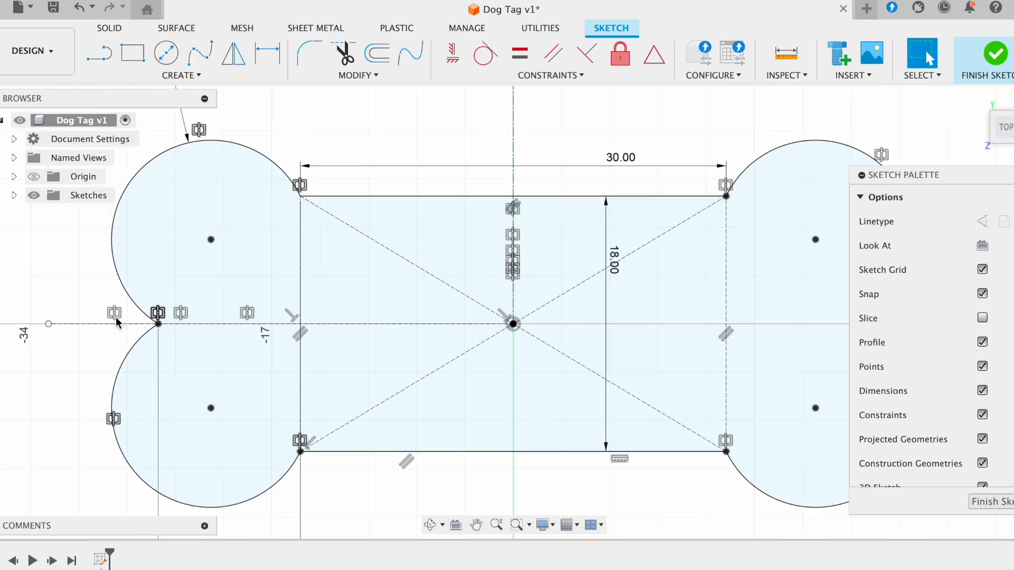
Examine the bone outline's profile and the horizontal construction line's linetype.
click(231, 350)
scroll(230, 353, down, 4)
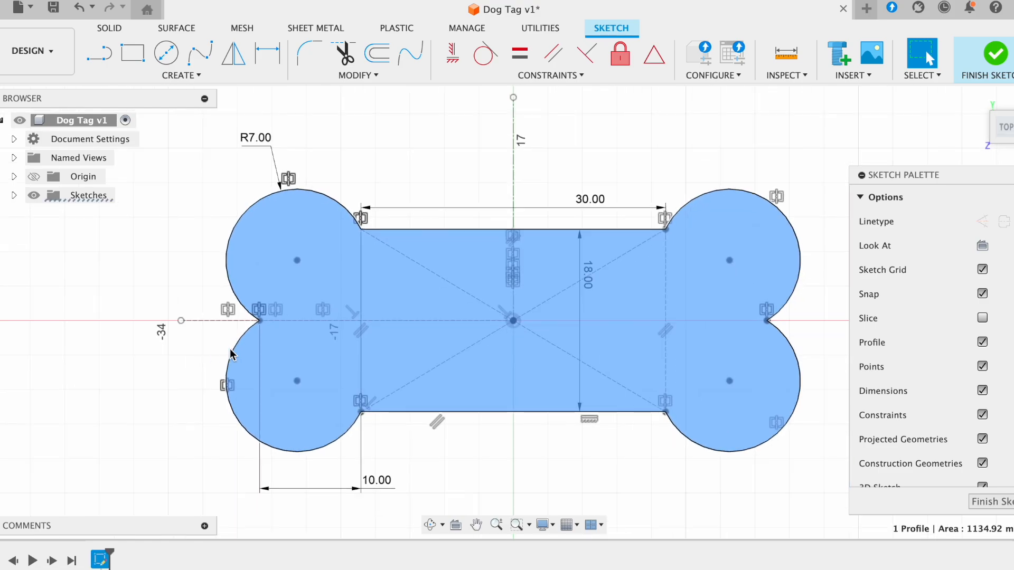
scroll(430, 340, up, 1)
scroll(196, 329, down, 1)
click(194, 324)
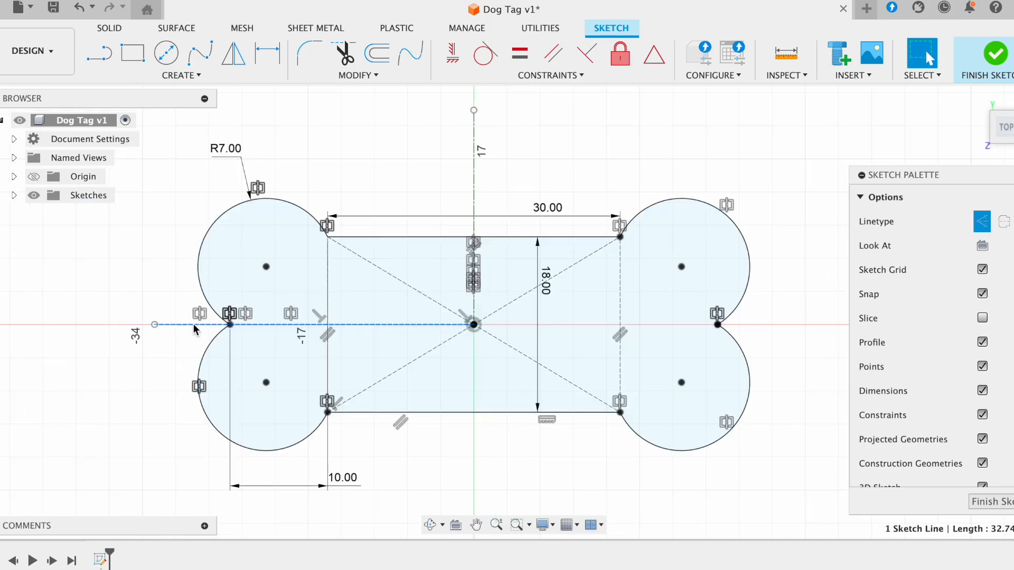
click(172, 368)
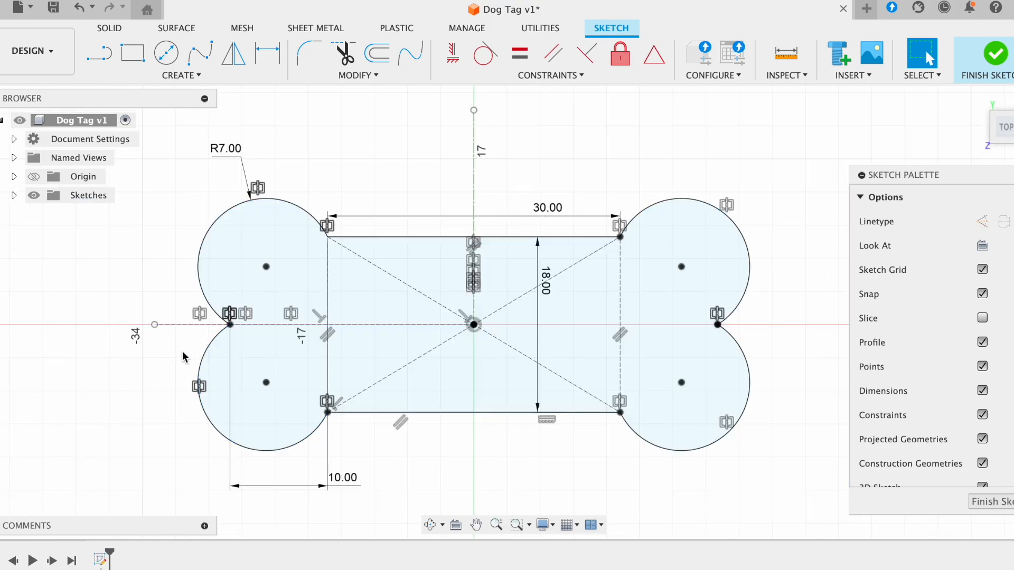
scroll(182, 350, up, 1)
click(223, 328)
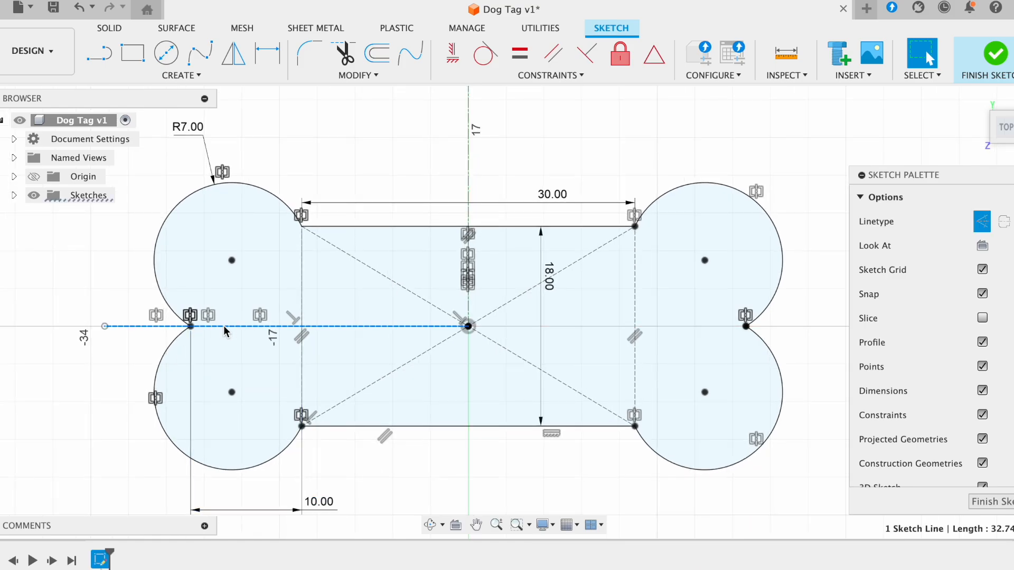
click(444, 397)
scroll(445, 402, down, 1)
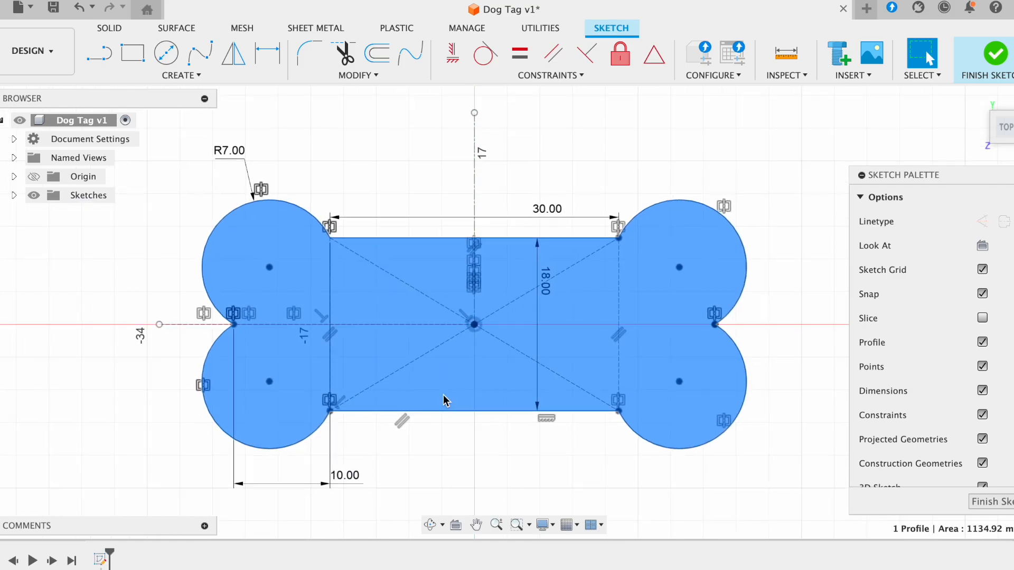
Finish the sketch and extrude the bone profile 2 mm as a new body.
scroll(391, 326, down, 1)
click(1000, 503)
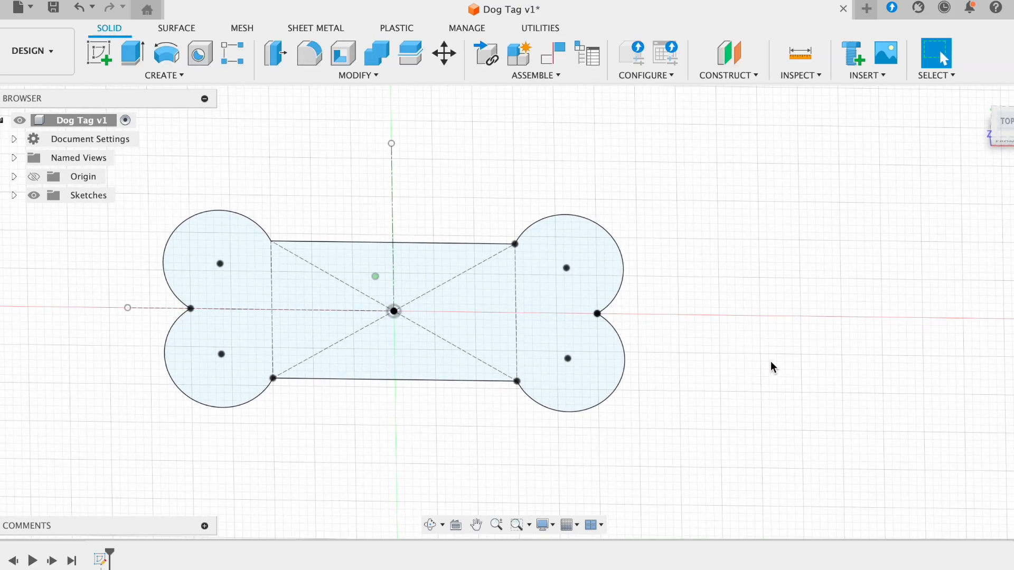
click(133, 53)
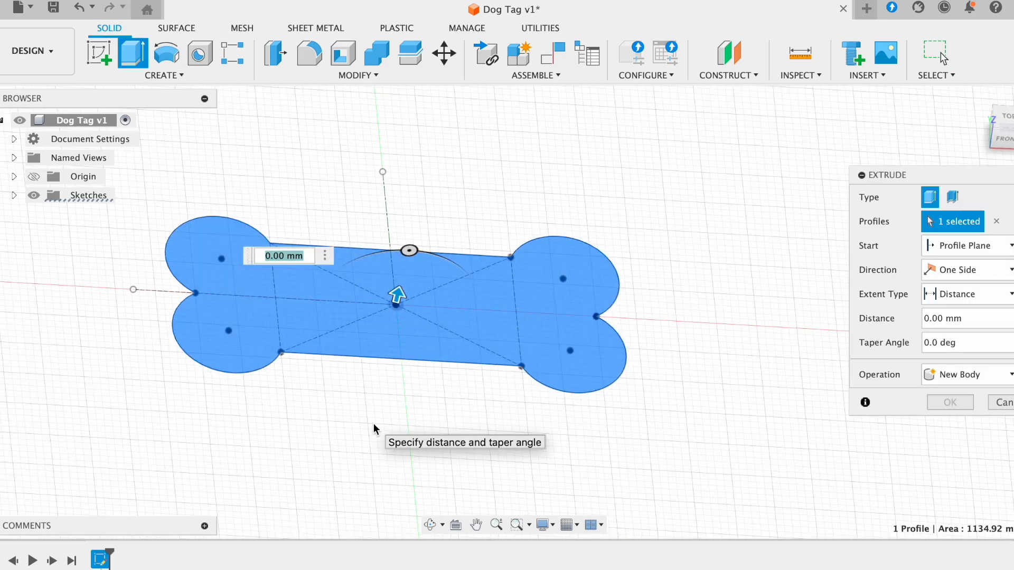
text(2)
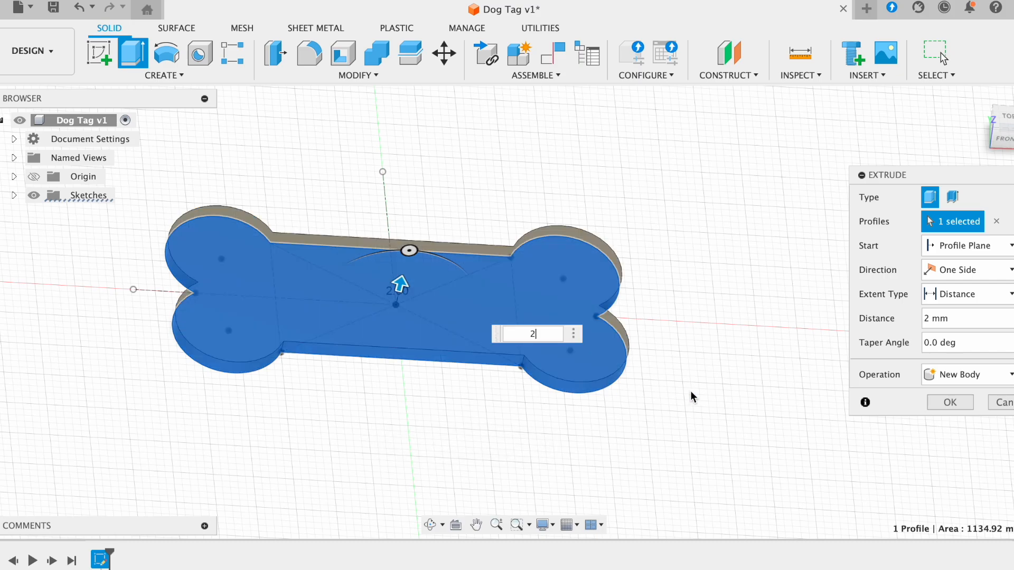
click(944, 403)
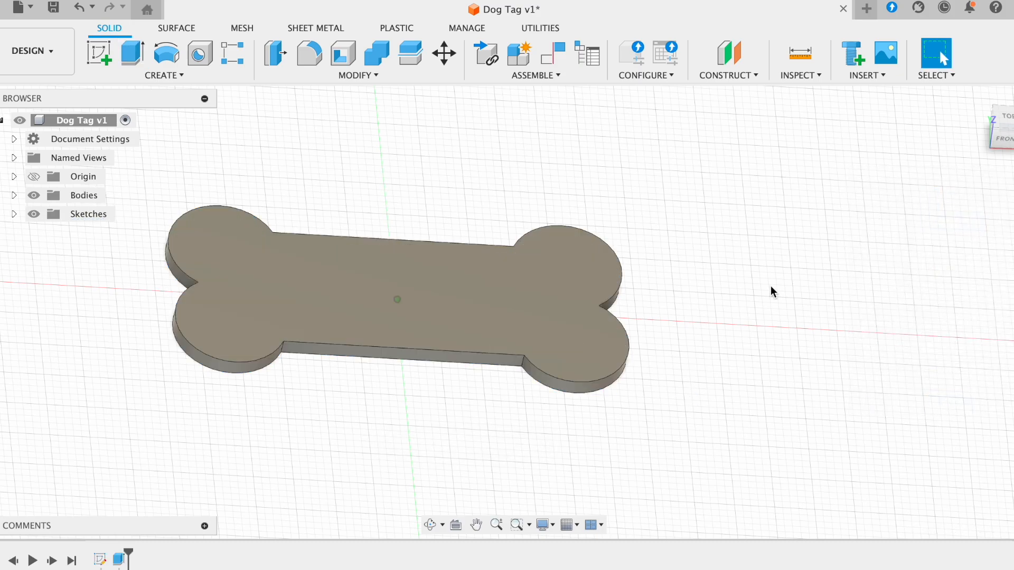
Start a new sketch on the top face of the bone body.
click(458, 281)
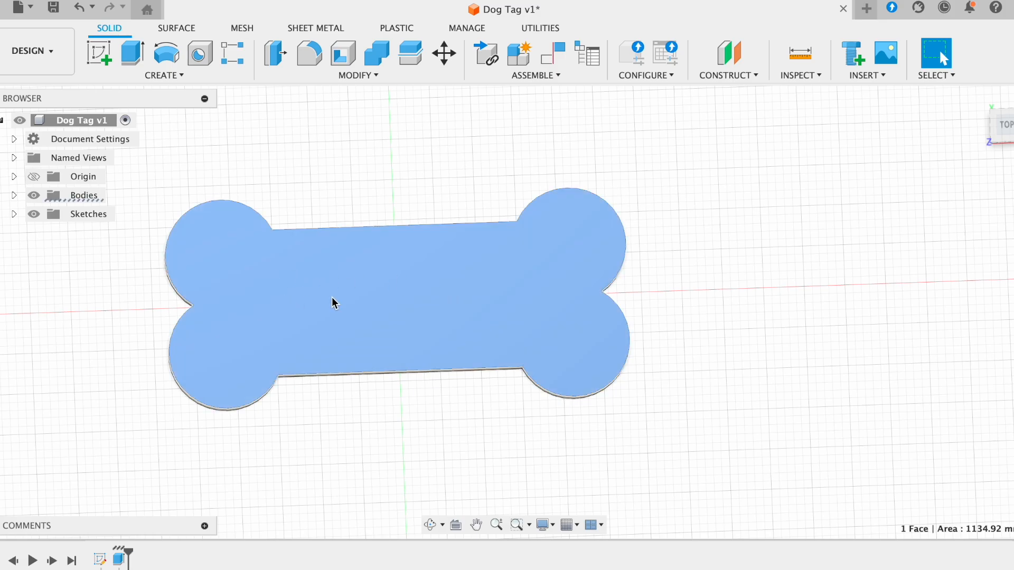
click(313, 159)
click(99, 53)
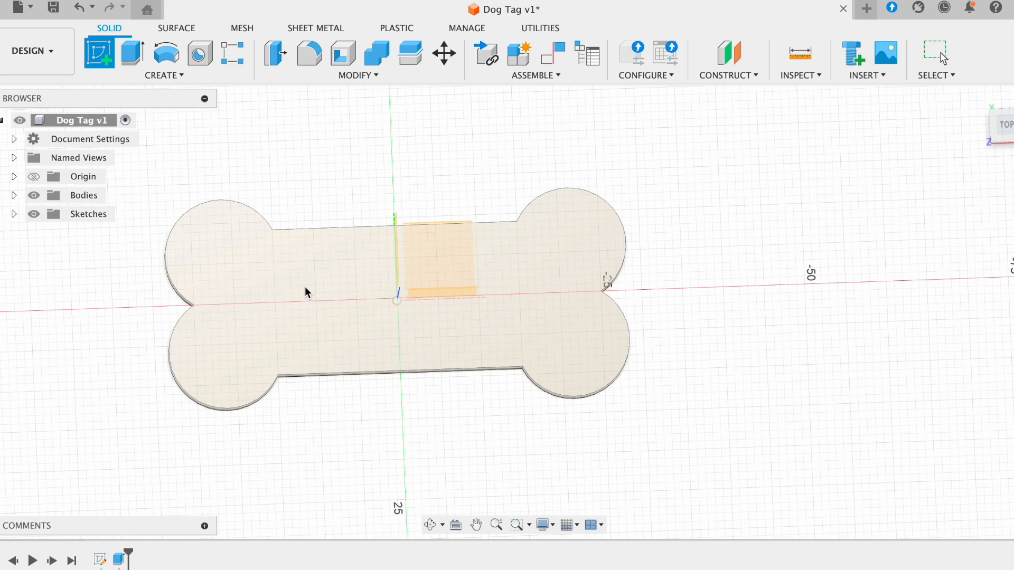
click(305, 287)
scroll(562, 254, up, 3)
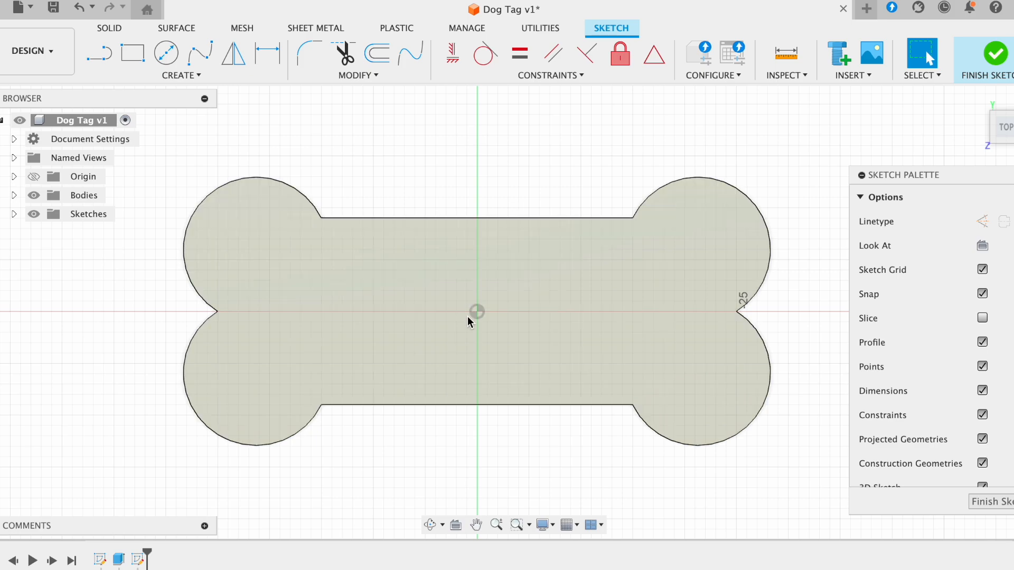
click(350, 218)
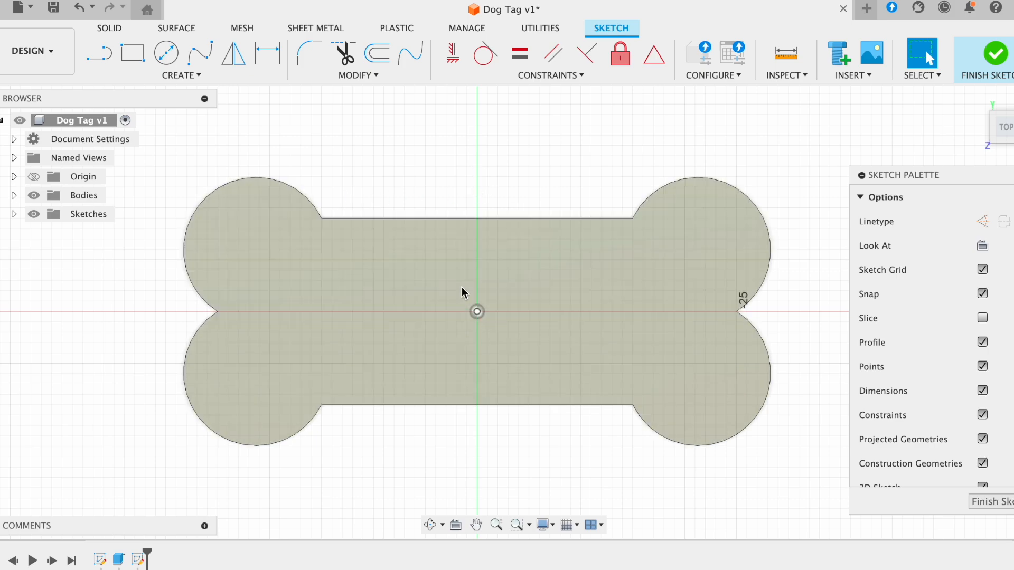
Draw a horizontal line from the origin to just past the bone's right notch and a vertical line about 14.6 mm up from the origin.
click(99, 55)
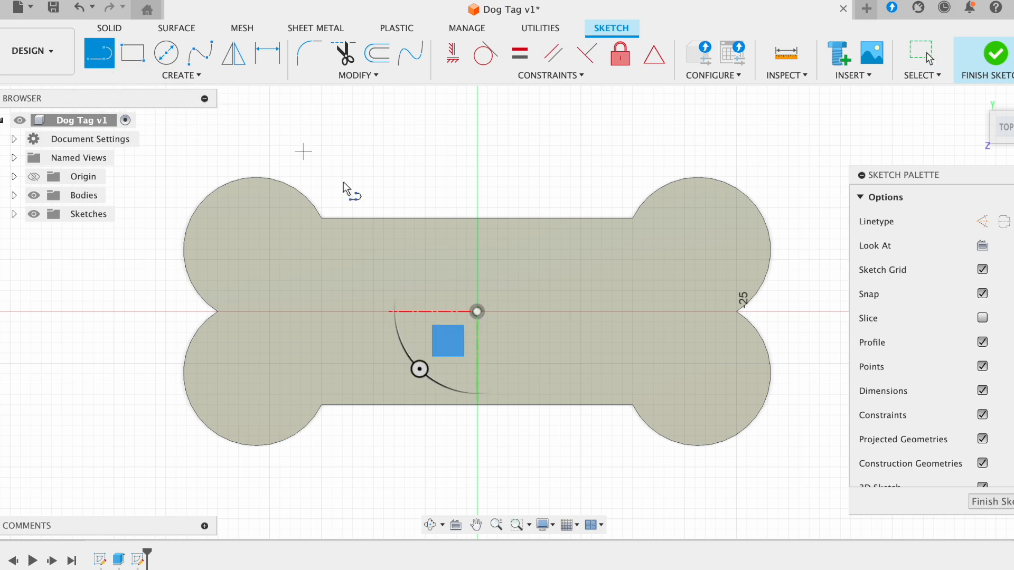
click(478, 311)
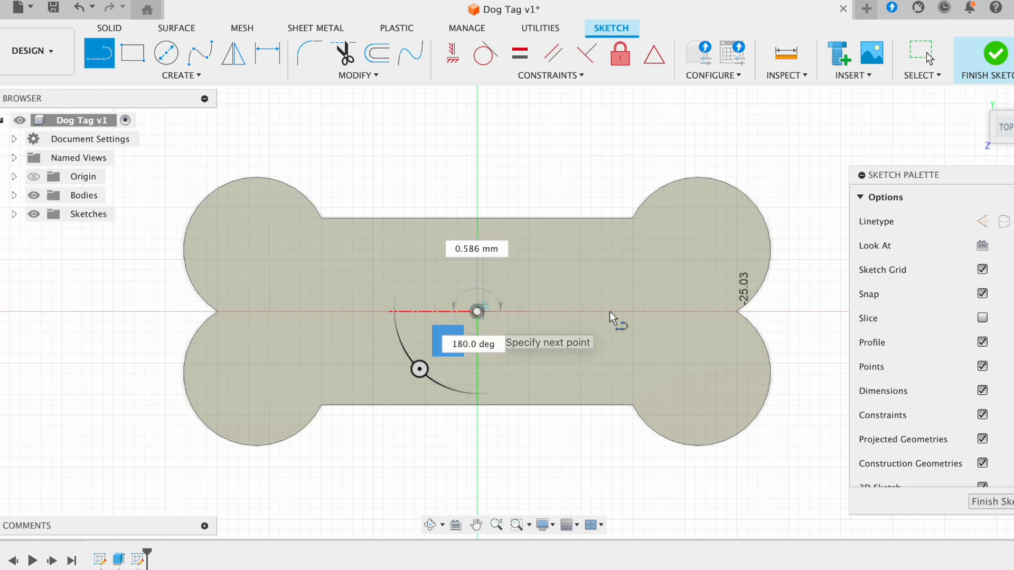
click(757, 312)
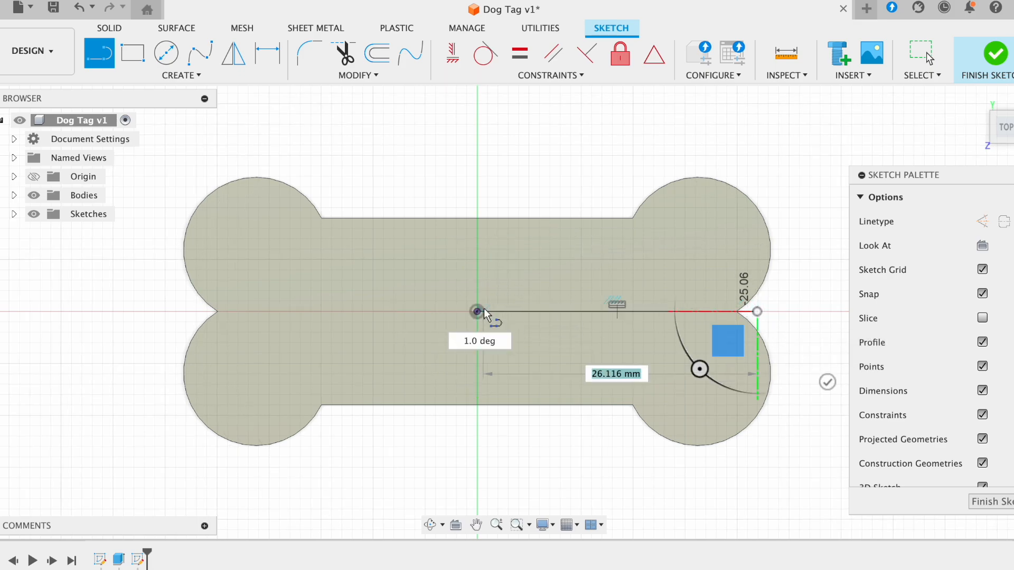
key(Escape)
key(l)
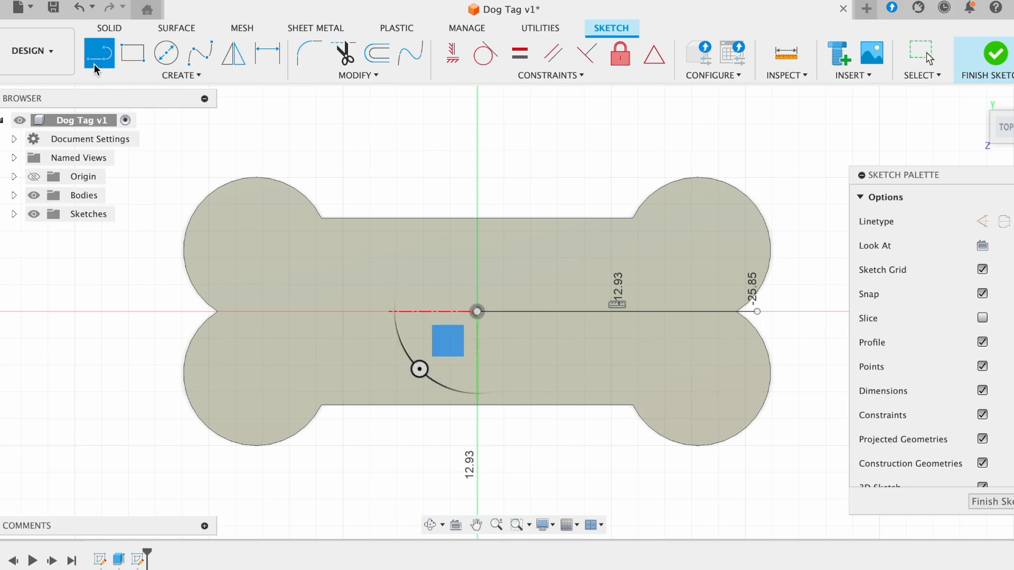
click(476, 311)
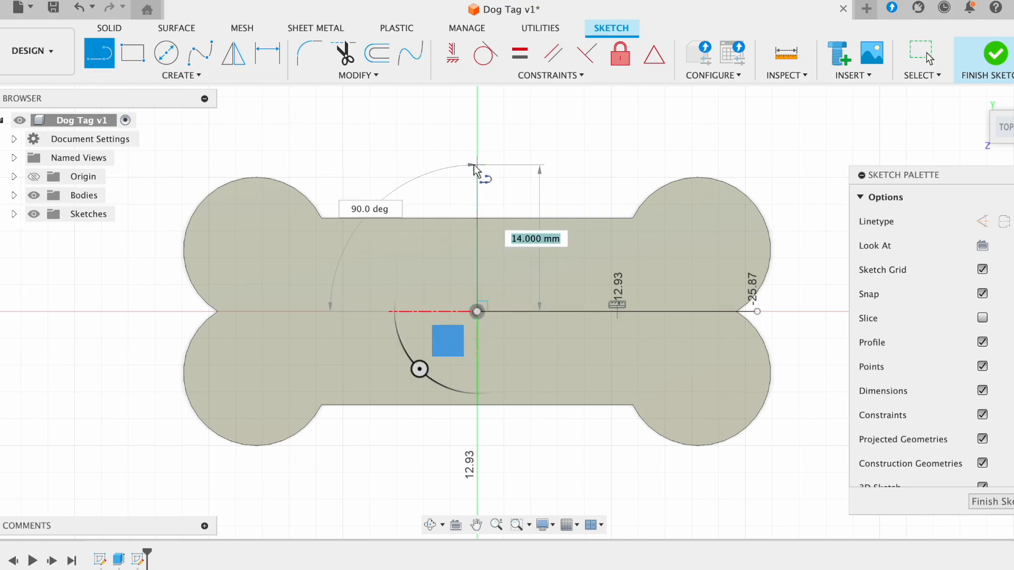
click(477, 160)
key(Escape)
Convert the vertical and horizontal lines through the origin to centerlines.
click(478, 185)
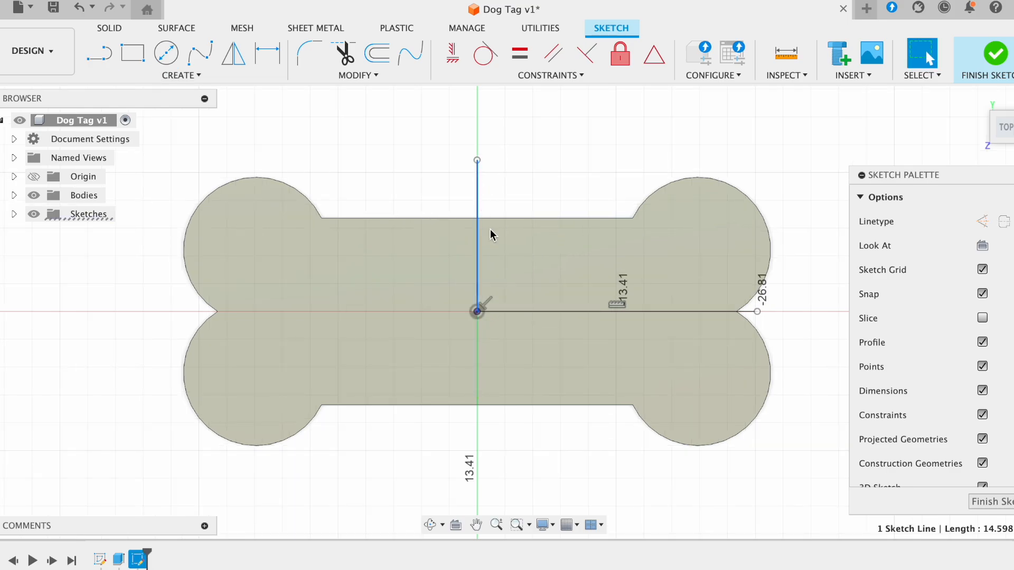
shift+click(515, 310)
right_click(515, 311)
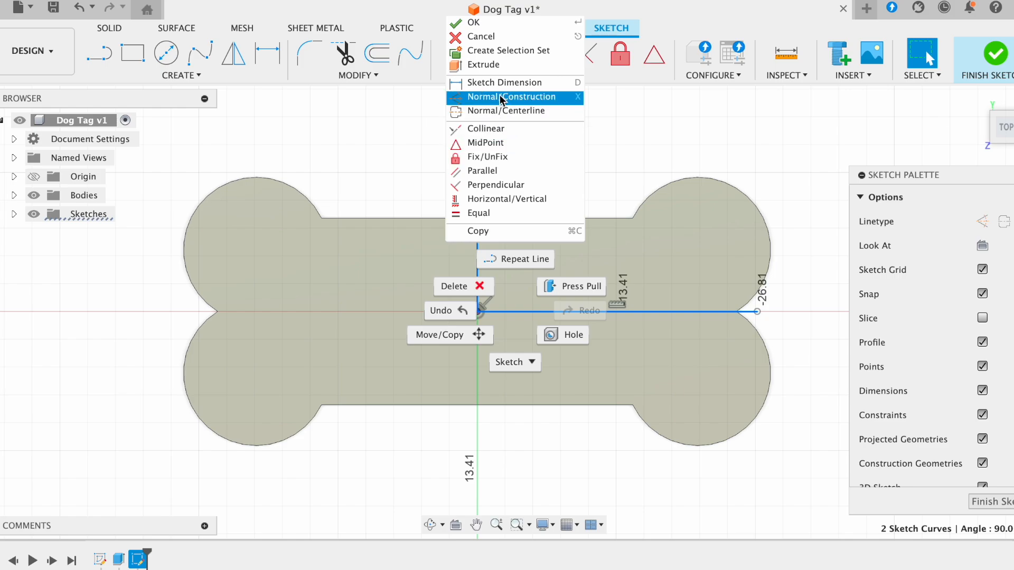
click(507, 110)
click(563, 158)
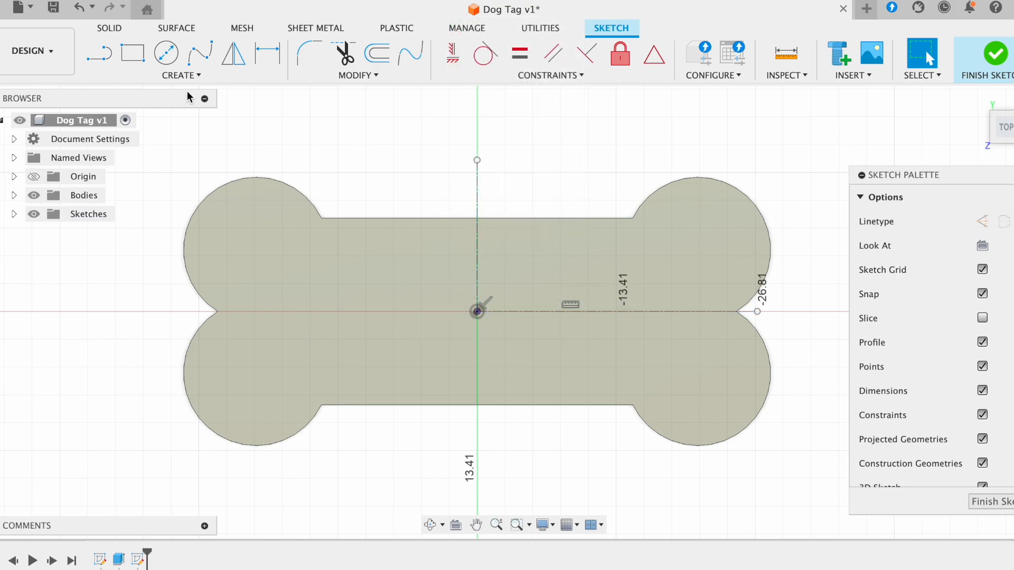
Start a sketch text and place its frame below the bone's lower-left lobe.
click(180, 75)
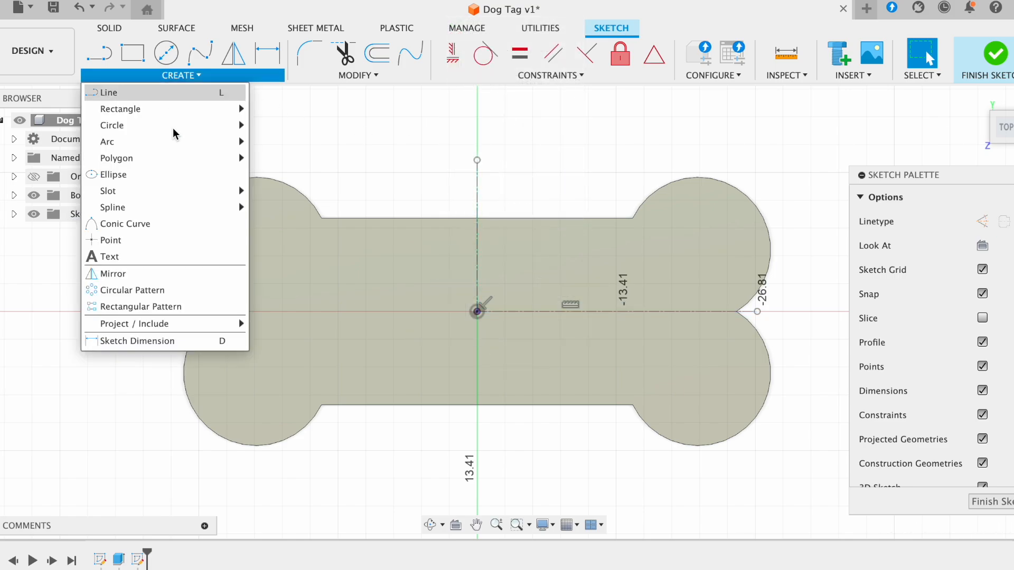
click(109, 256)
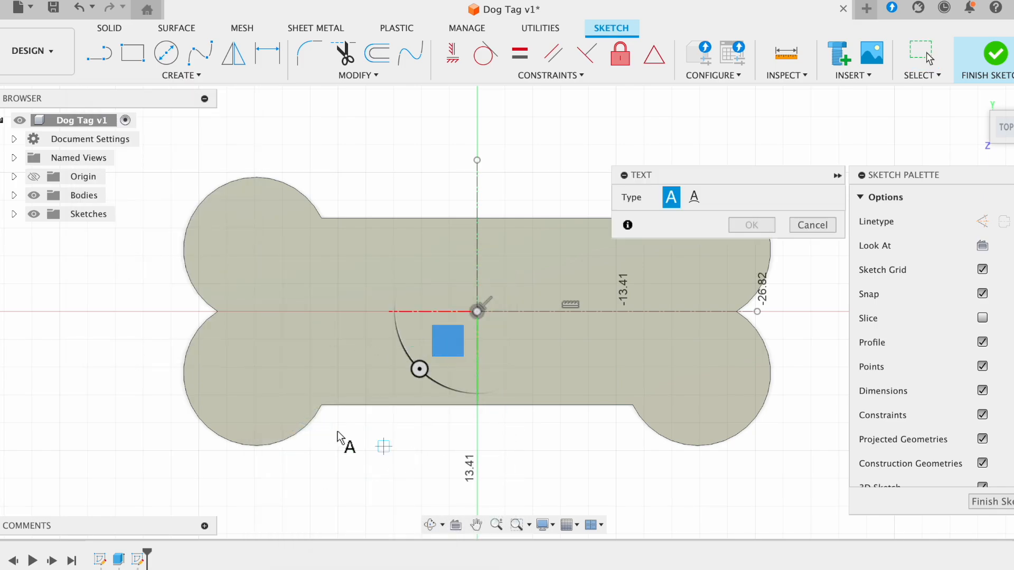
scroll(339, 441, down, 4)
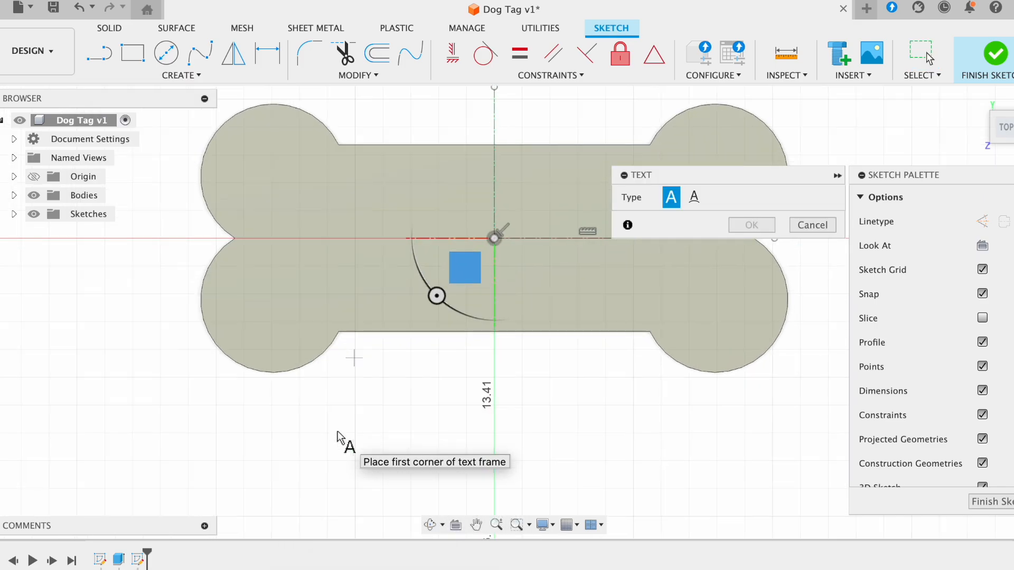
click(141, 390)
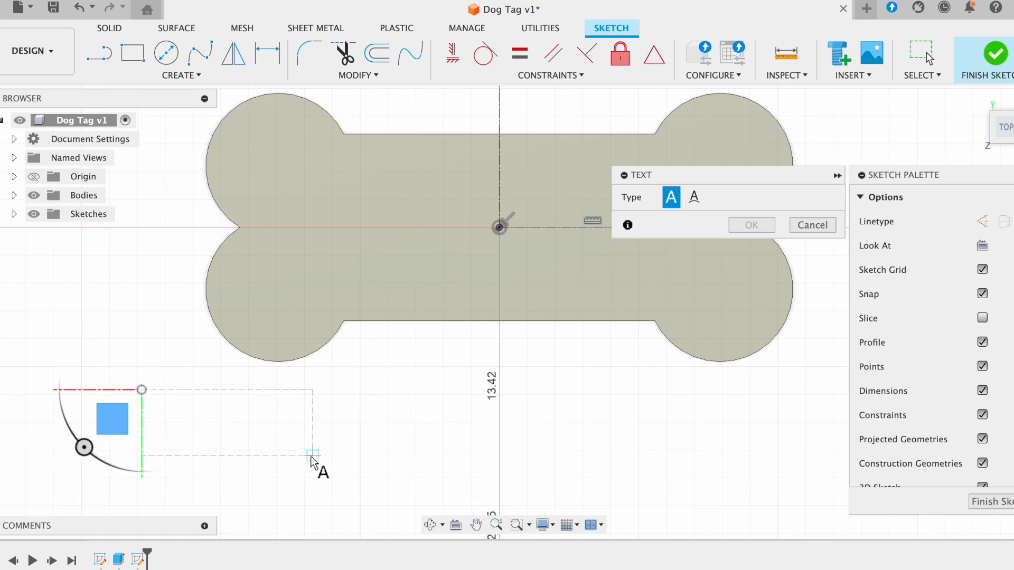
click(312, 455)
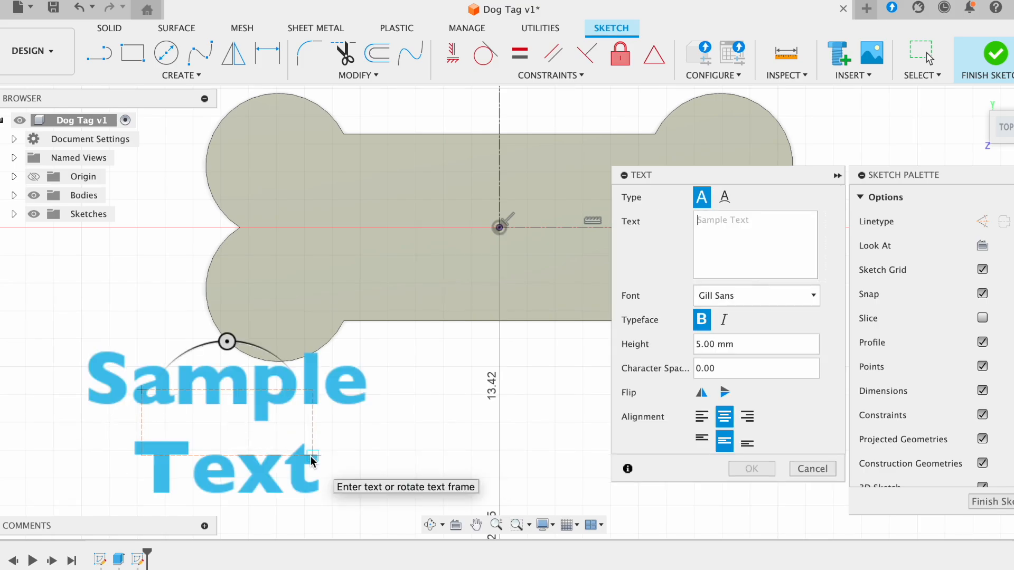
click(712, 236)
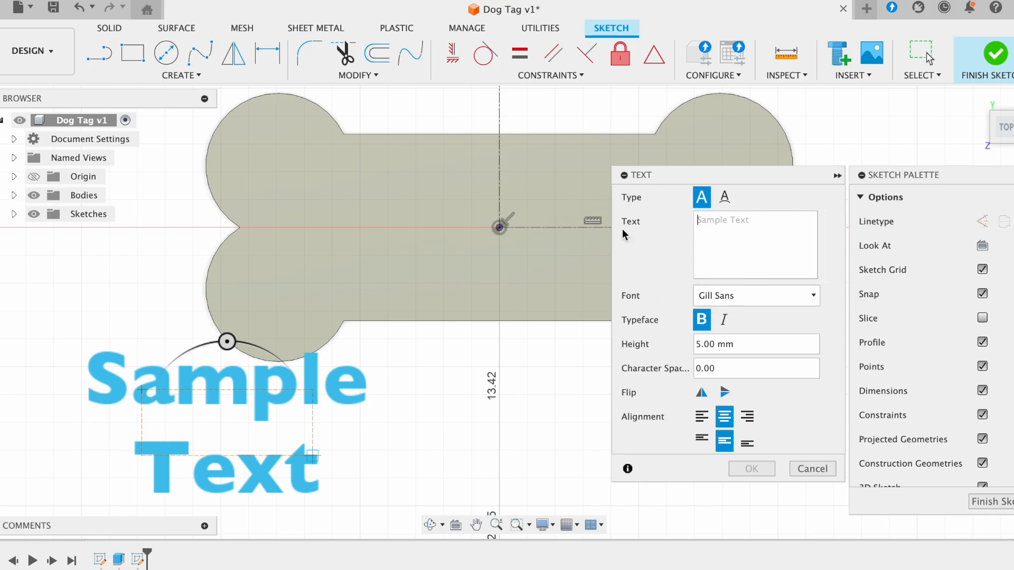
Redraw the standard text frame below the bone's lower-left lobe and enter "Cerberus" as the text.
click(727, 201)
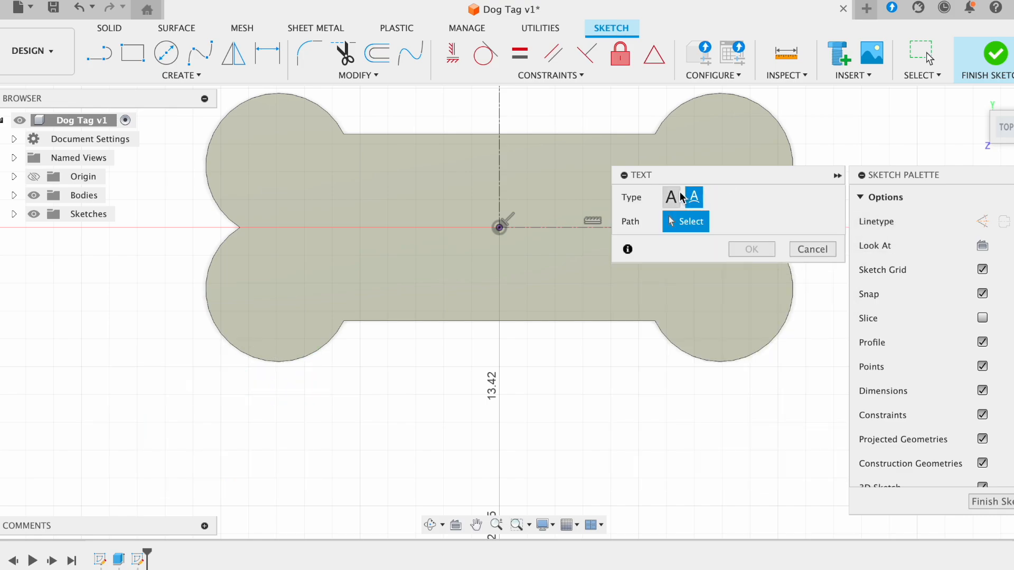
click(672, 198)
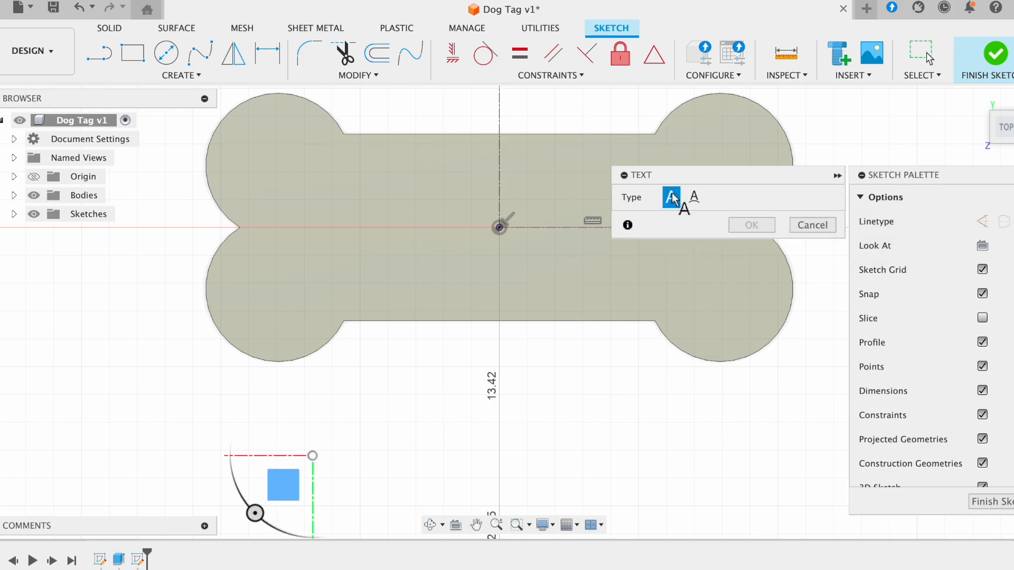
click(126, 391)
click(261, 445)
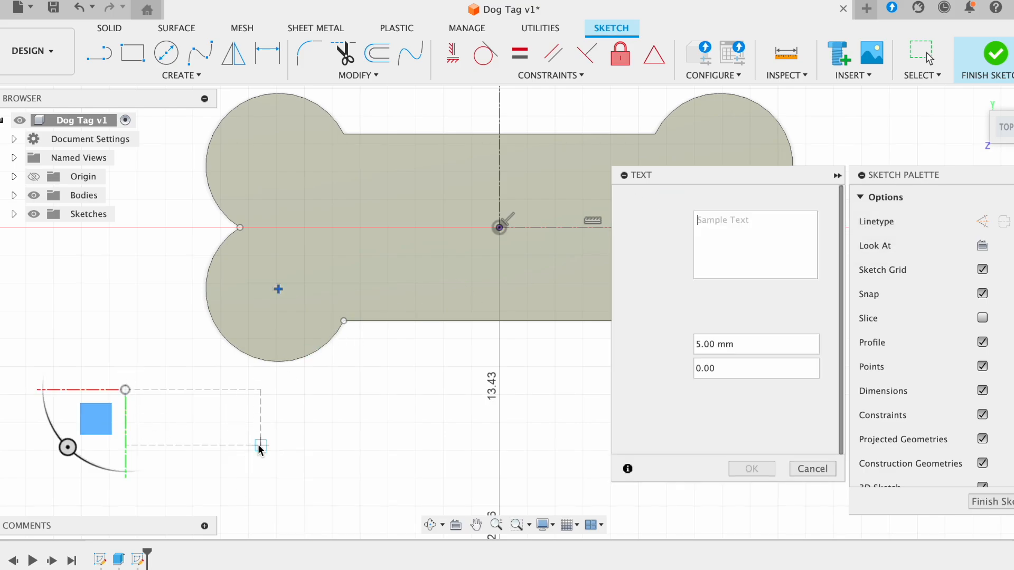
click(712, 244)
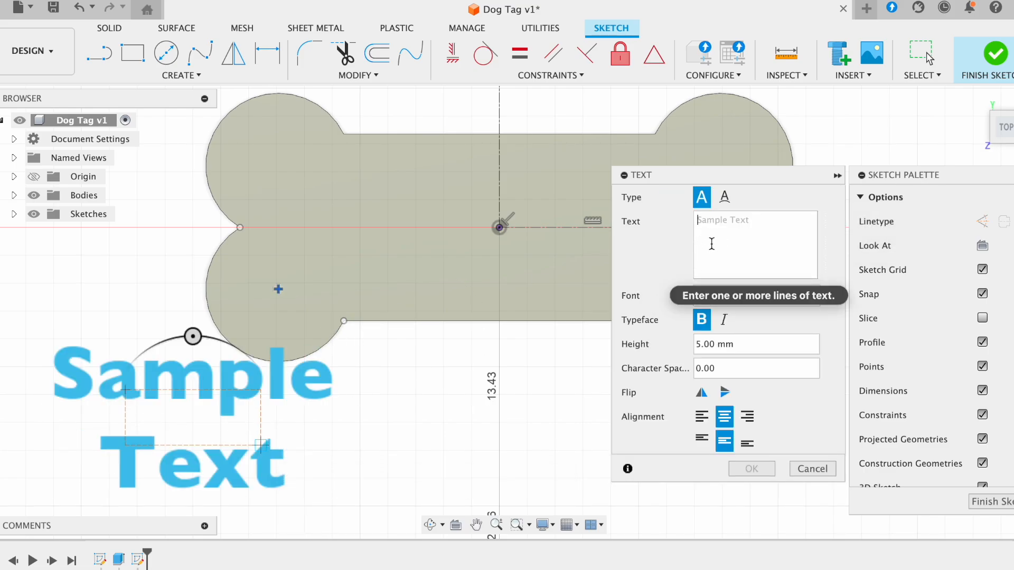
text(Cer)
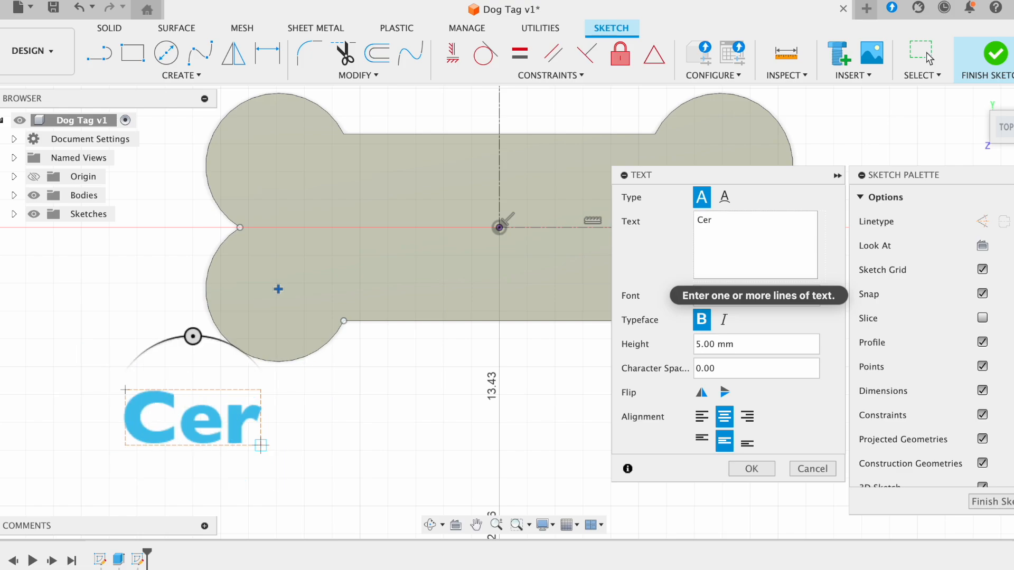
text(berus)
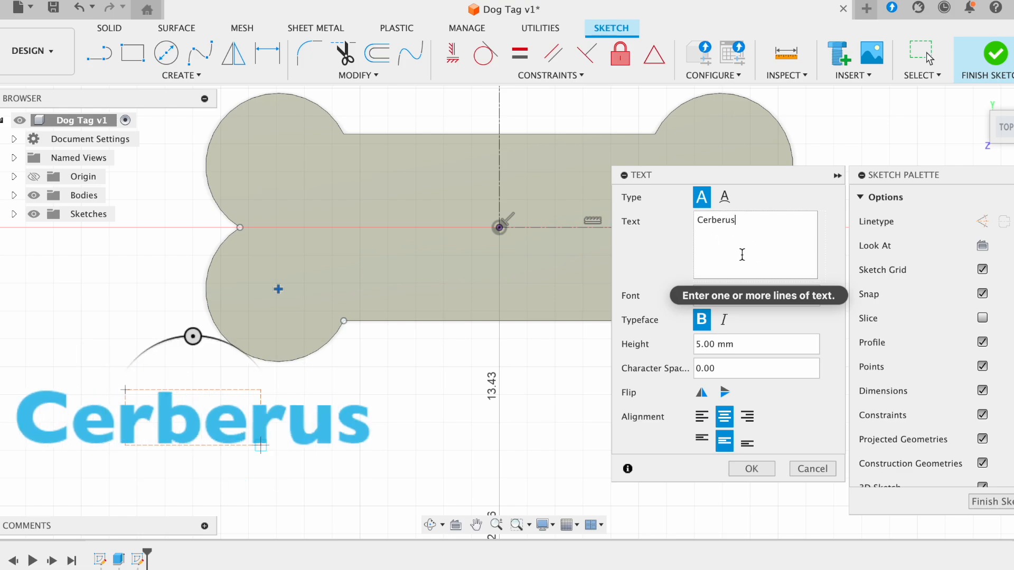
Try the Grantha Sangam MN and GungSeo fonts on the Cerberus text and settle on Herculanum.
click(704, 294)
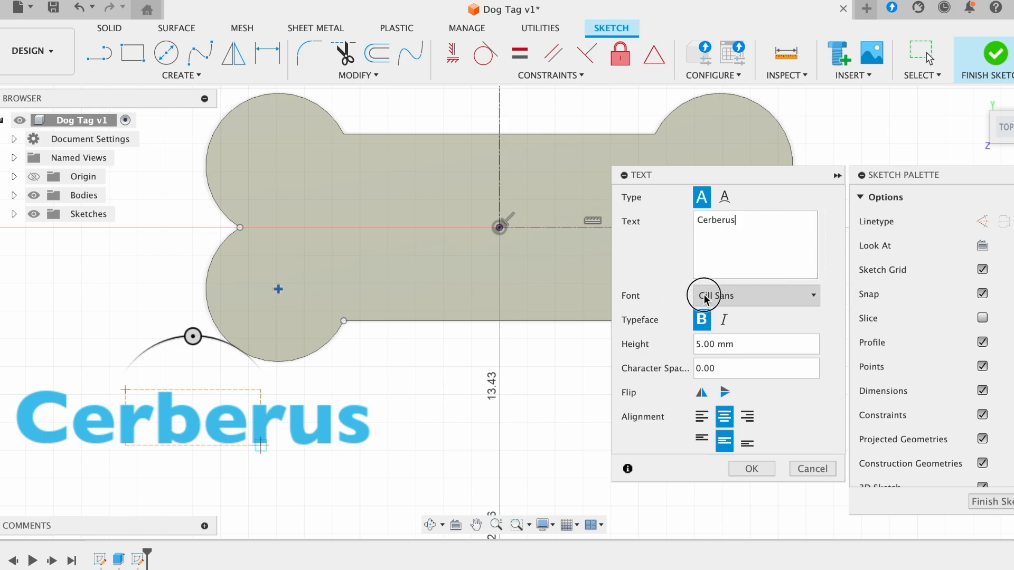
click(728, 416)
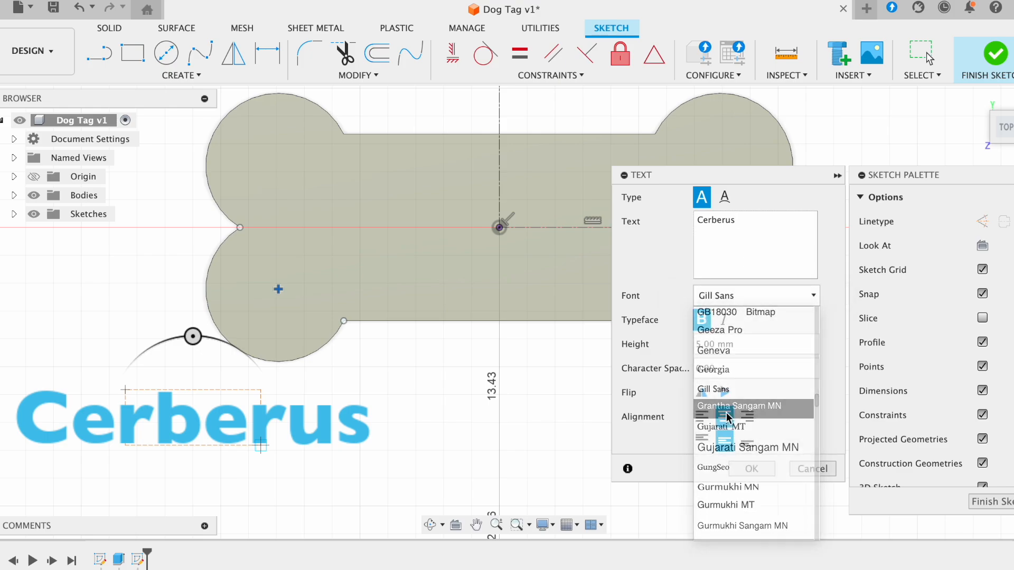
click(727, 302)
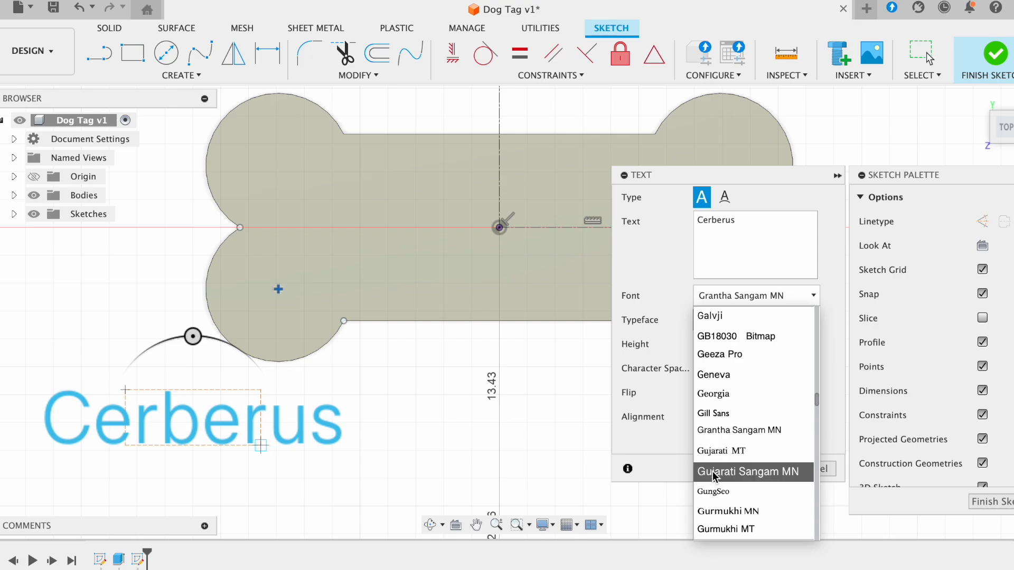
click(708, 491)
click(736, 296)
scroll(734, 422, down, 10)
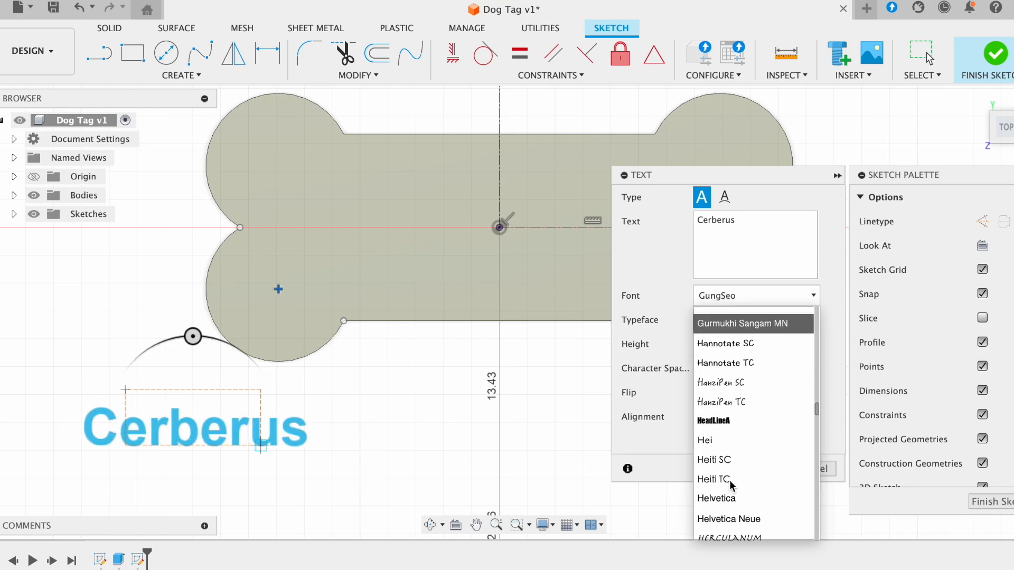
click(728, 476)
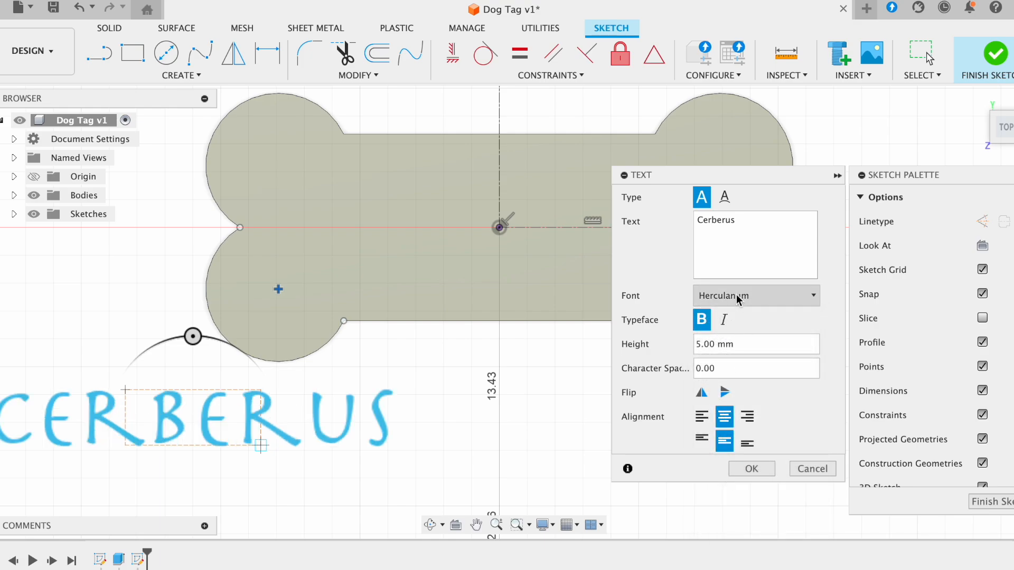
Try the bold and italic typefaces on the Cerberus text and leave both turned off.
click(724, 319)
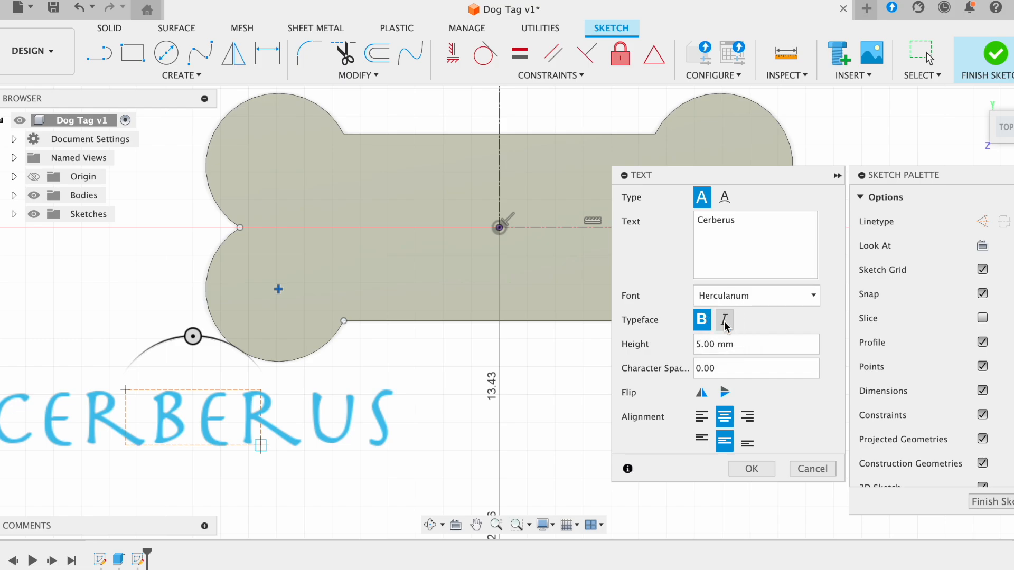
click(700, 323)
click(702, 321)
click(726, 321)
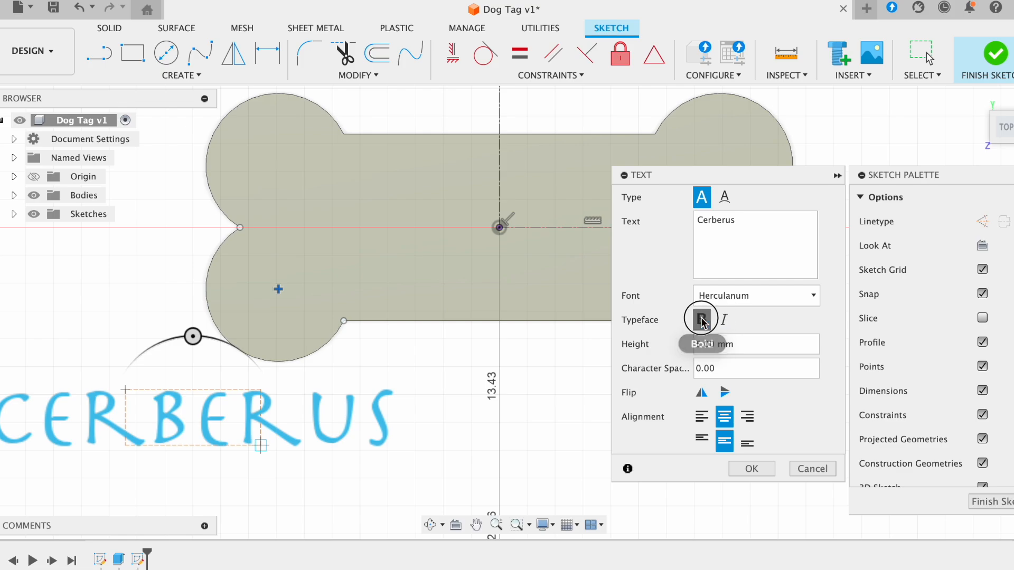
click(744, 297)
click(744, 297)
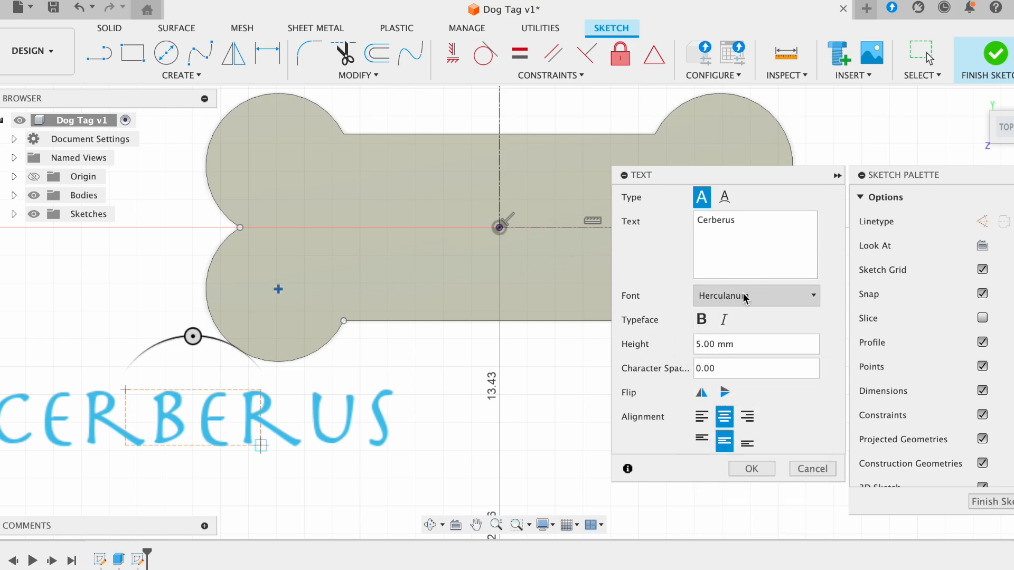
Try a text height of 10 and a different character spacing, and restore them to 5 and 0.
click(705, 343)
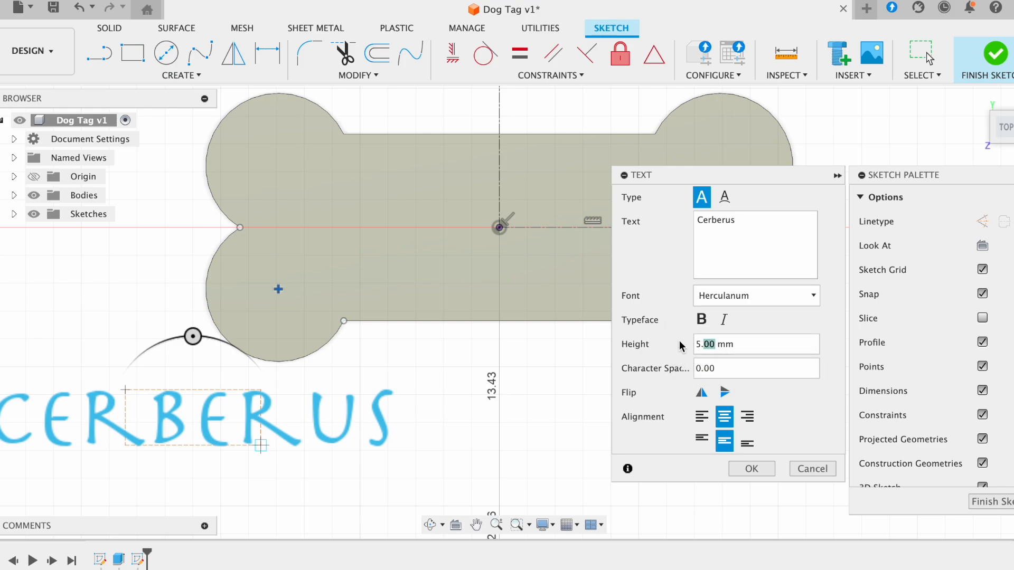
click(700, 369)
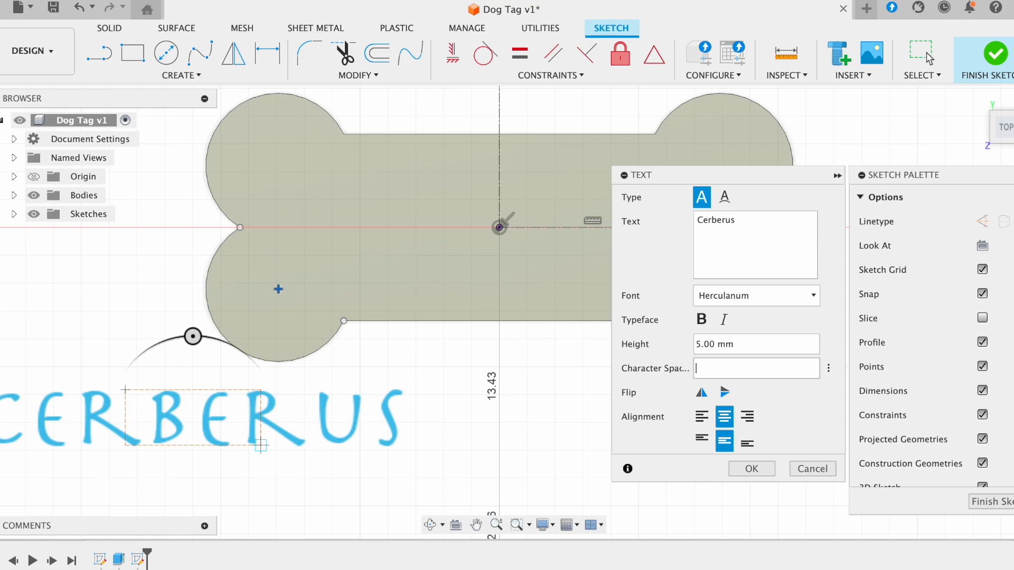
click(705, 344)
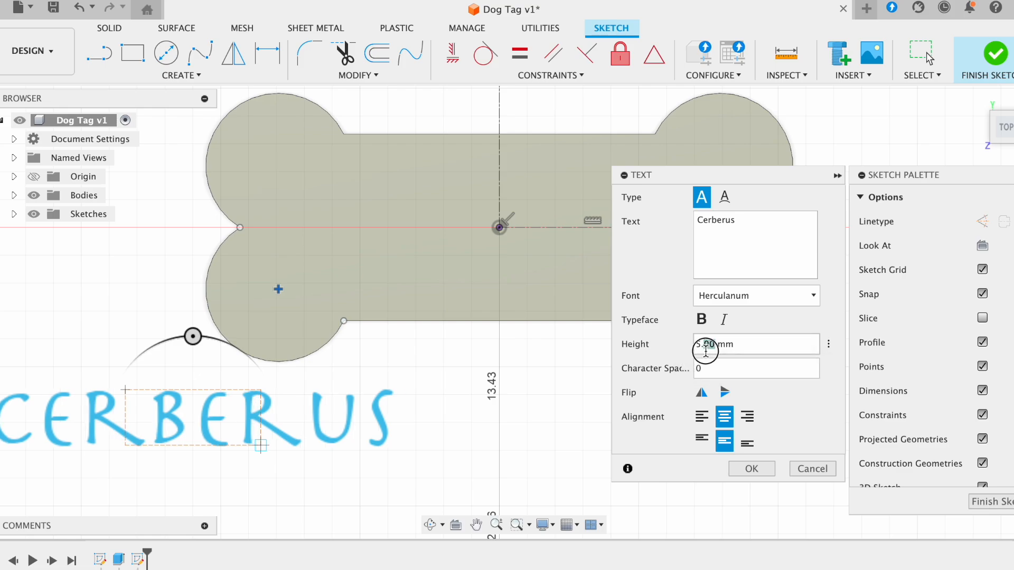
text(10)
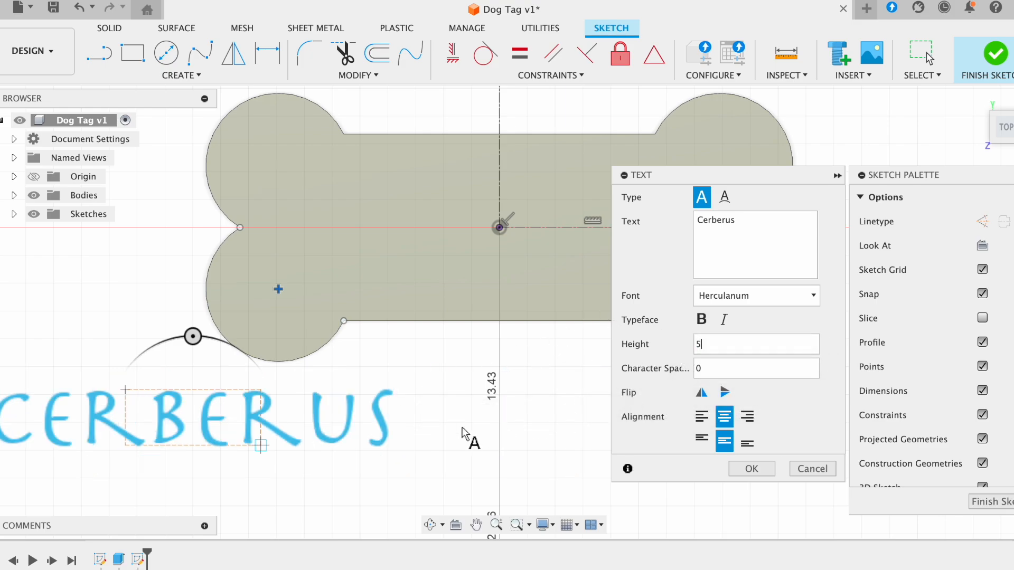
scroll(461, 433, down, 3)
scroll(462, 433, right, 2)
scroll(462, 433, down, 3)
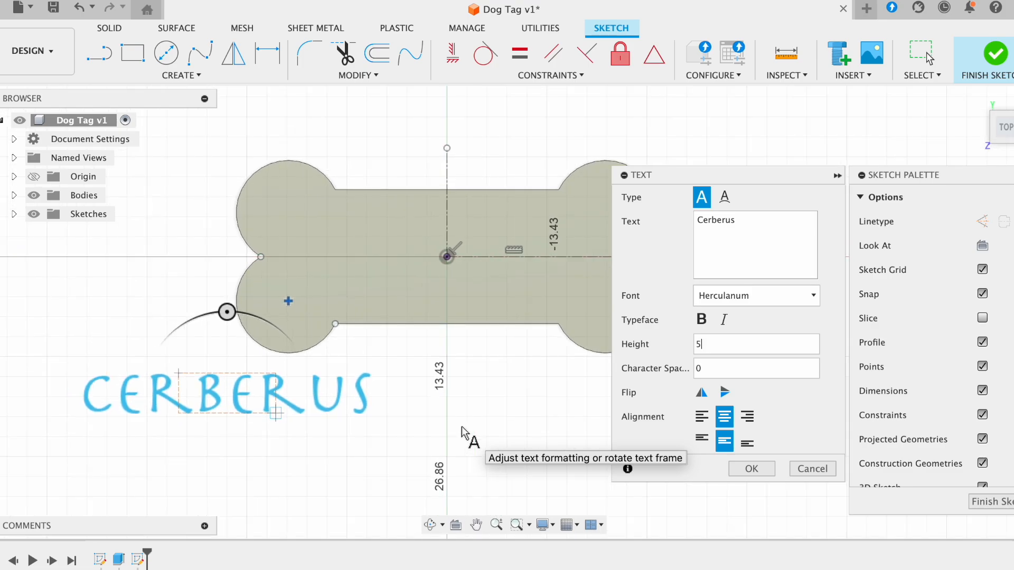
scroll(463, 434, down, 1)
scroll(464, 434, right, 2)
click(704, 344)
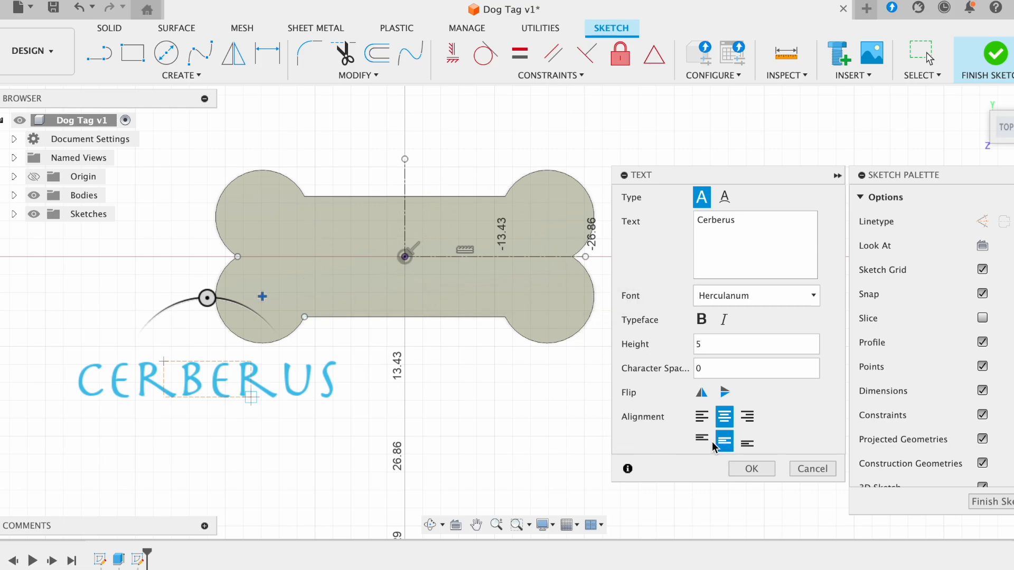
Try the horizontal and vertical flips on the Cerberus text and set its horizontal alignment to left.
click(703, 391)
click(702, 391)
click(727, 391)
click(727, 391)
click(702, 417)
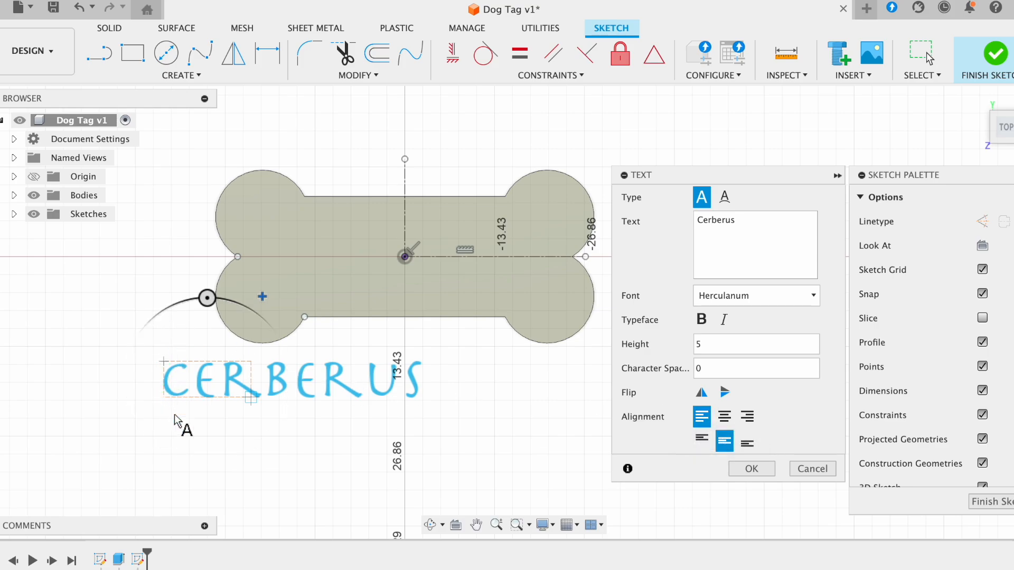
Try the other horizontal and vertical alignments for the Cerberus text, set it to center and middle, and accept the text.
click(752, 414)
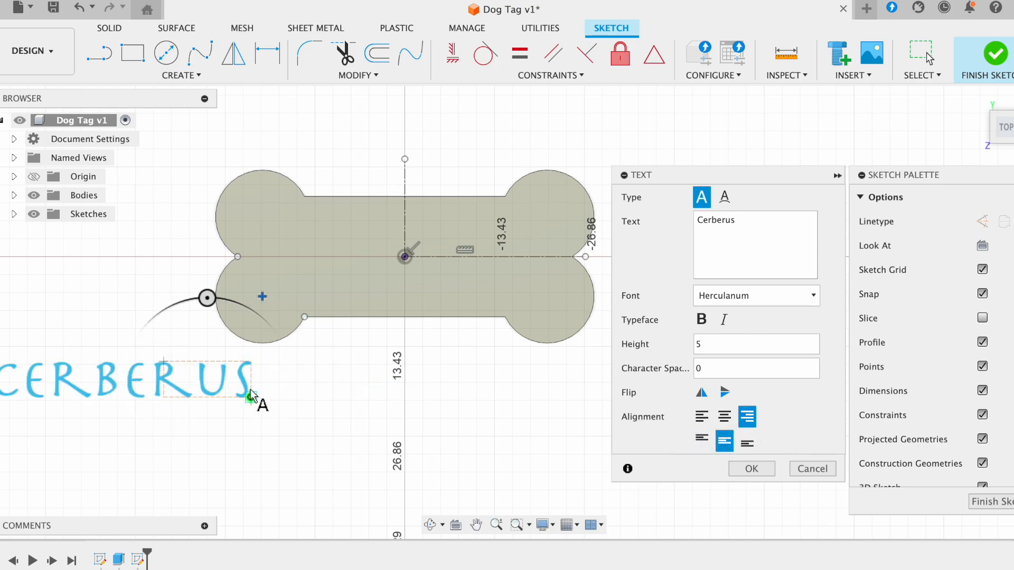
click(725, 416)
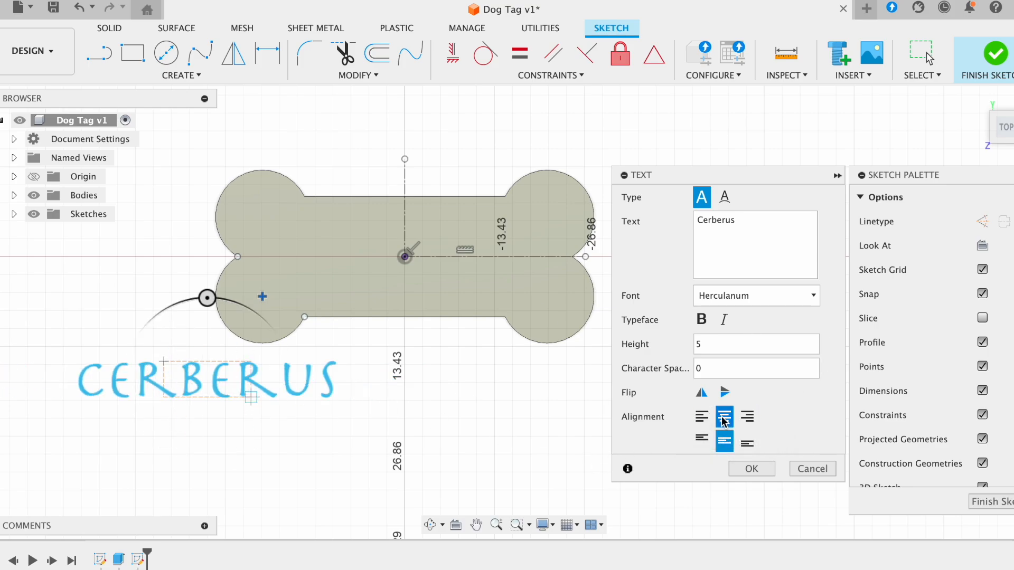
click(703, 441)
click(747, 443)
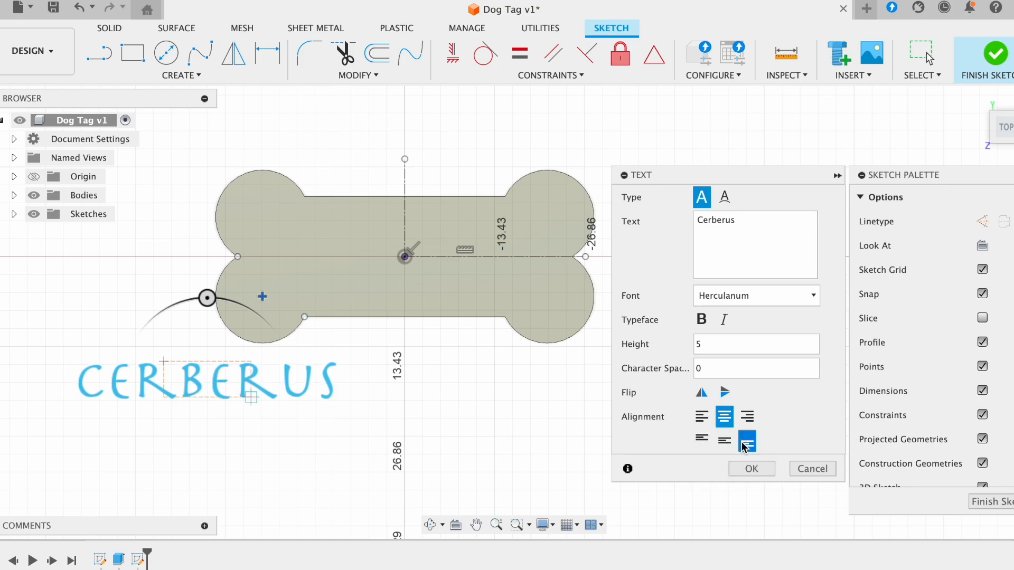
click(723, 442)
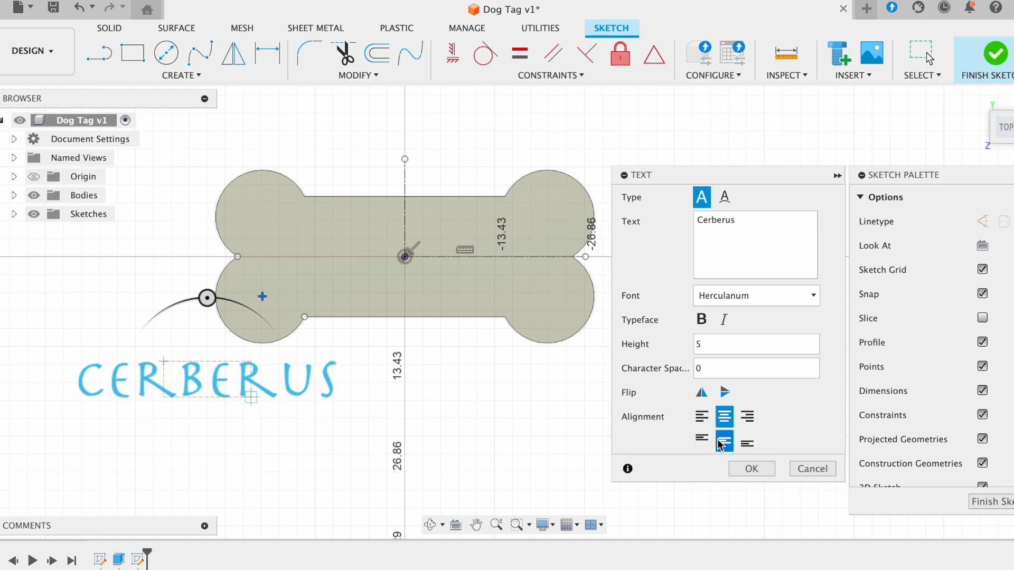
click(752, 468)
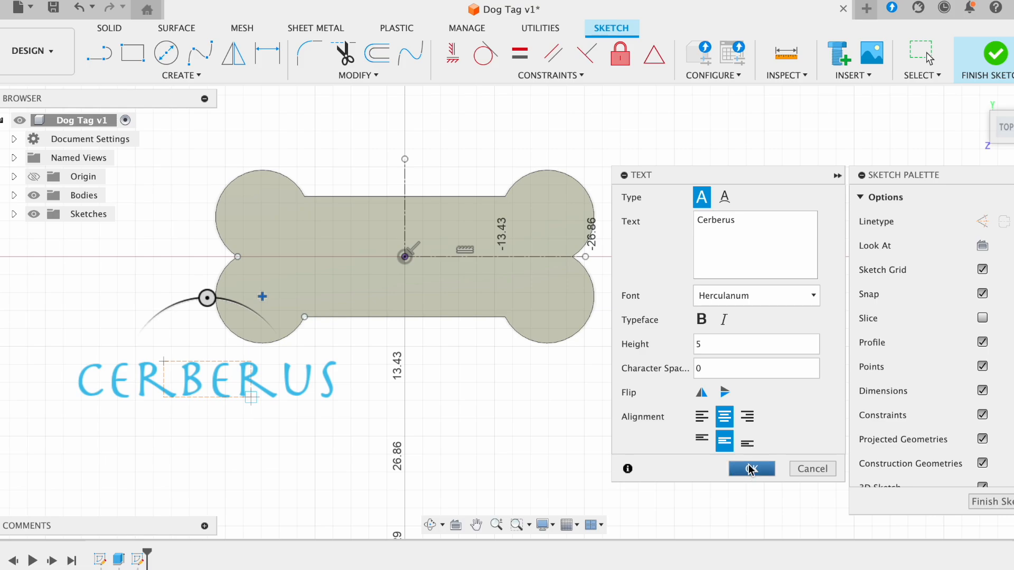
Widen the Cerberus text frame to about 21 mm and move its top midpoint up over the bone's lower edge.
mouse_move(224, 363)
mouse_down()
mouse_move(348, 359)
mouse_move(308, 365)
mouse_move(304, 357)
mouse_up()
drag(233, 357, 234, 358)
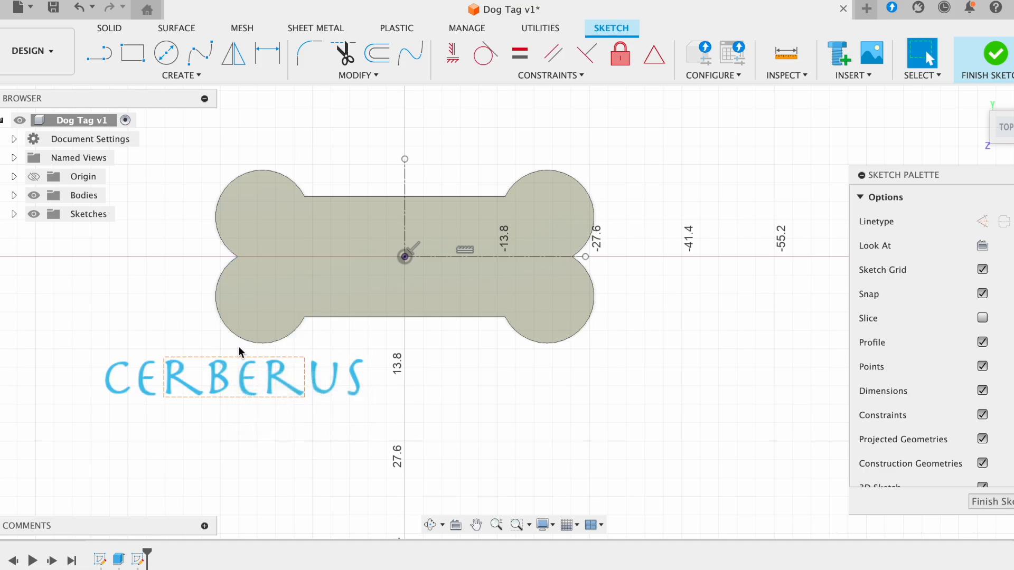
drag(249, 357, 406, 338)
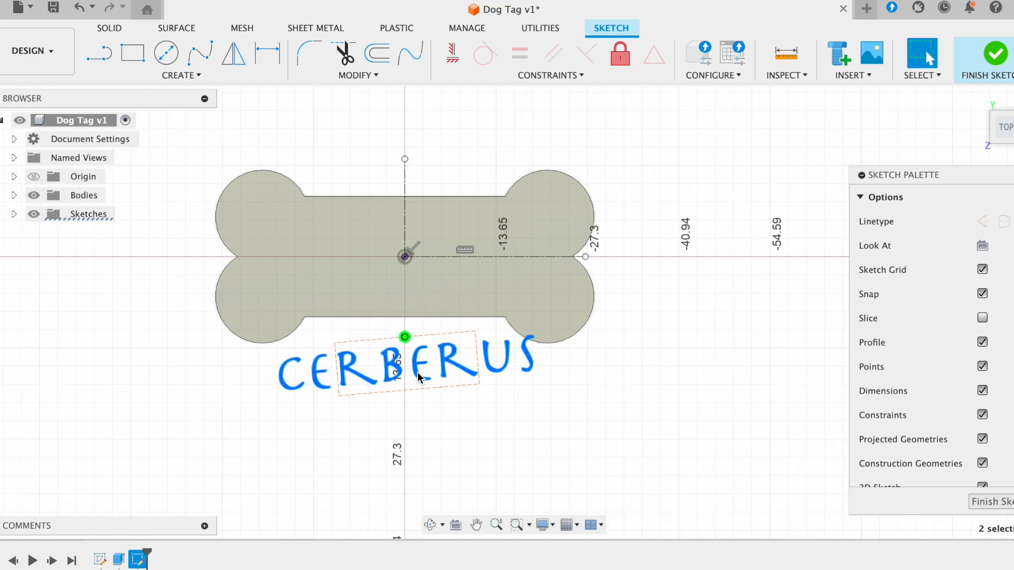
key(ctrl+z)
click(220, 358)
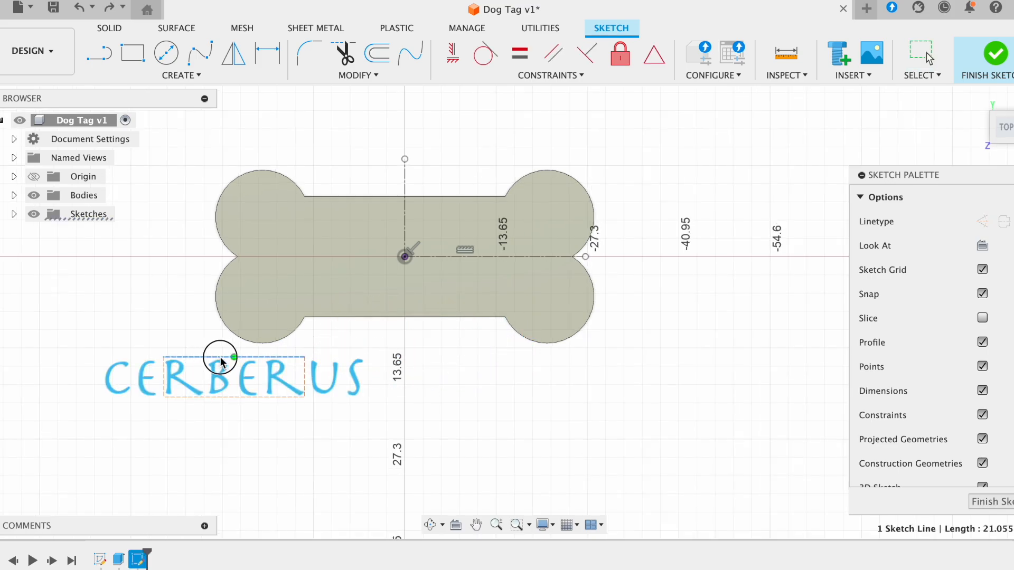
drag(233, 360, 364, 304)
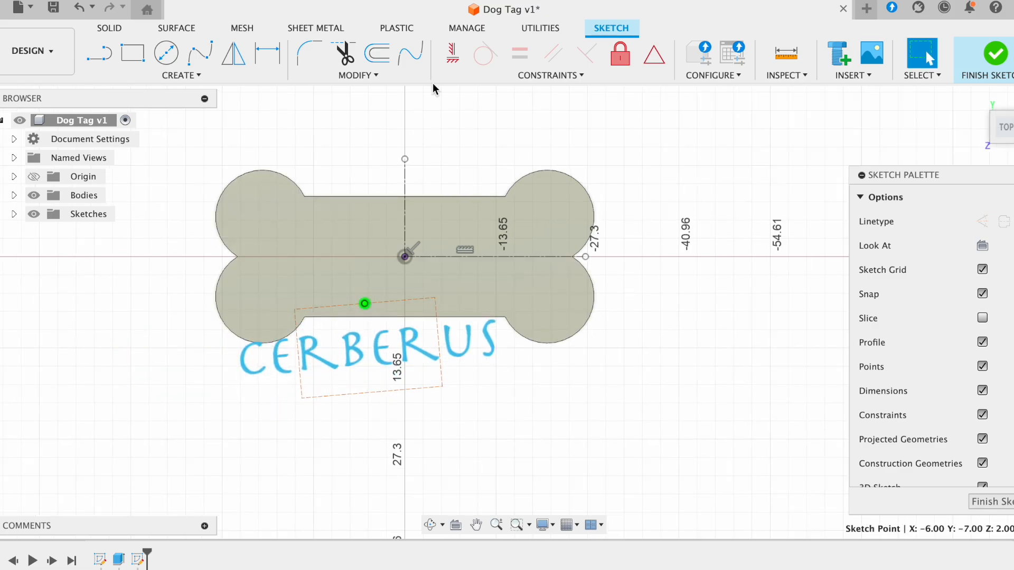
Straighten the tilted text frame by applying the Horizontal/Vertical constraint to its edges.
click(453, 54)
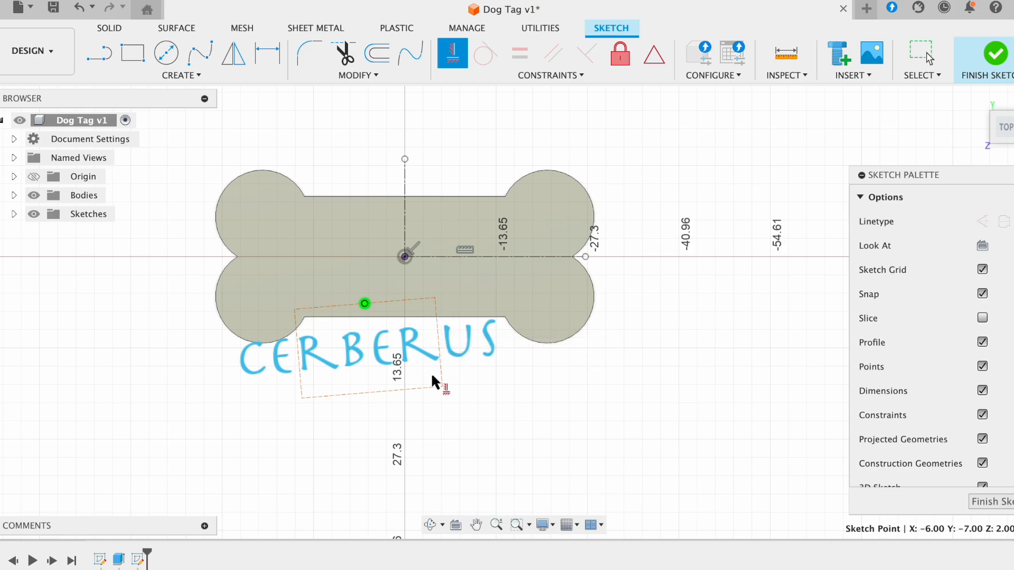
click(407, 391)
click(391, 389)
key(Escape)
click(453, 54)
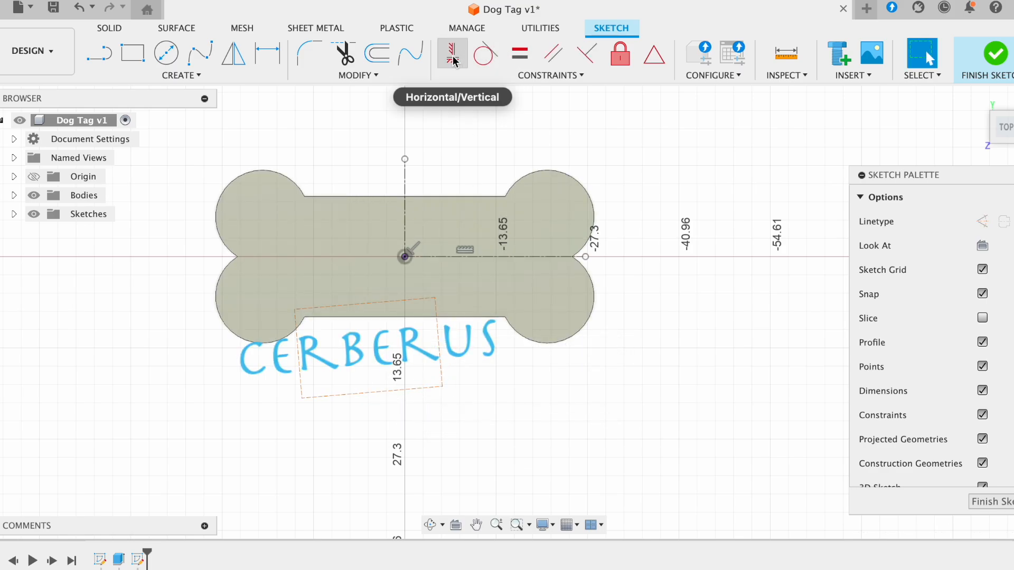
click(436, 313)
click(407, 308)
key(Escape)
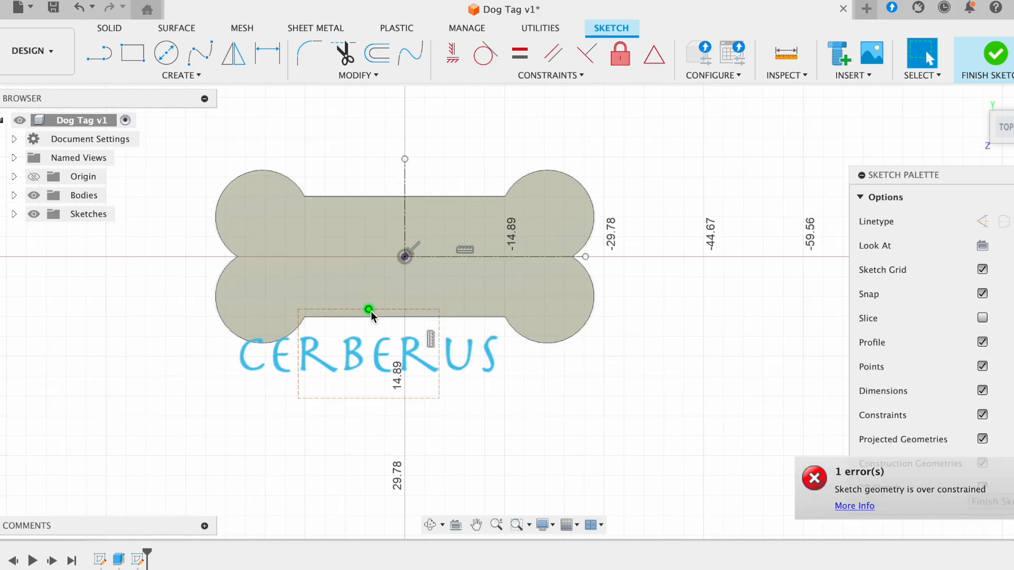
Centre the text frame on the bone by snapping its top midpoint to the vertical axis and a side midpoint to the horizontal axis, and finish the sketch.
drag(369, 310, 404, 216)
click(475, 321)
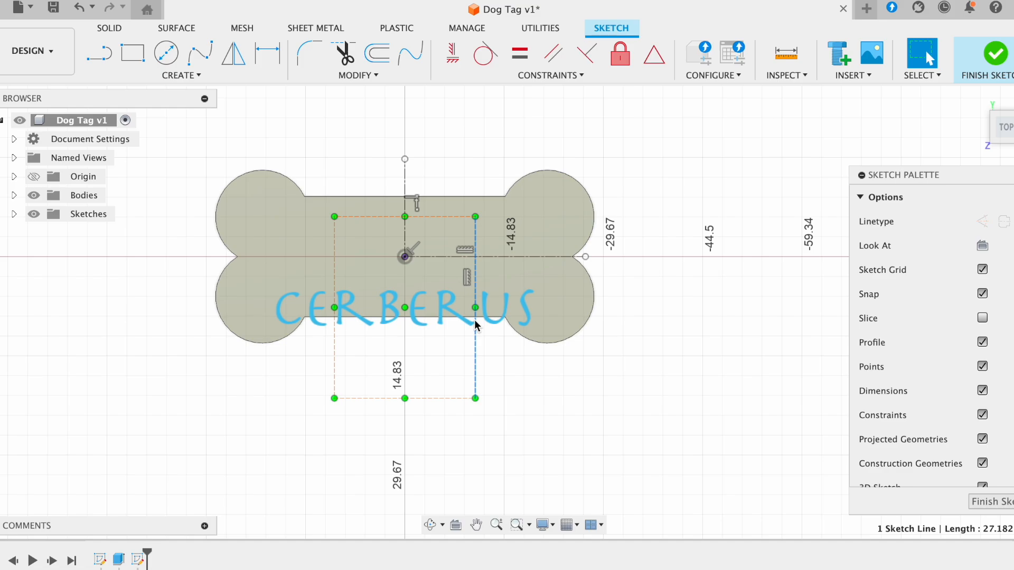
drag(475, 309, 478, 257)
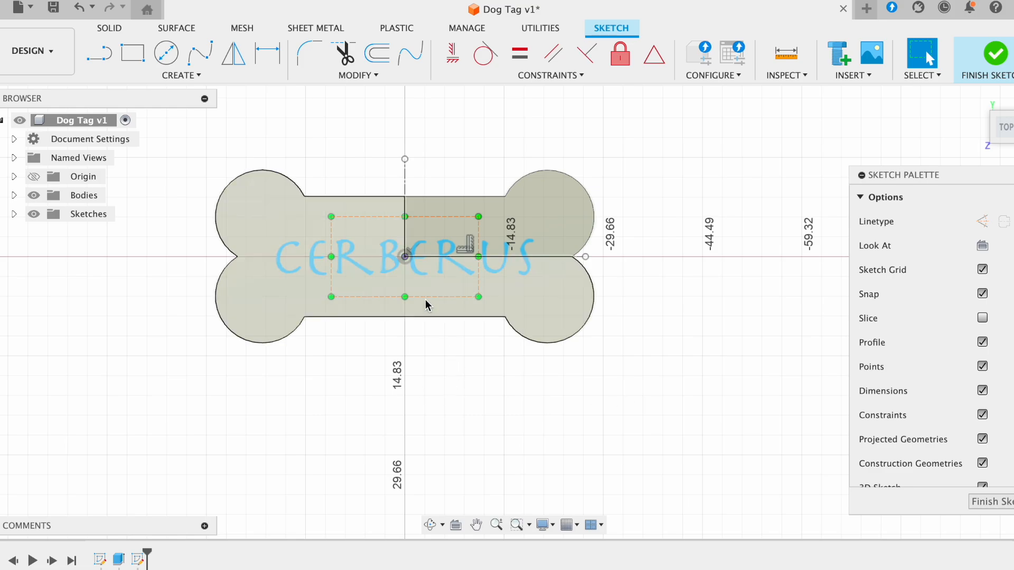
scroll(514, 312, up, 2)
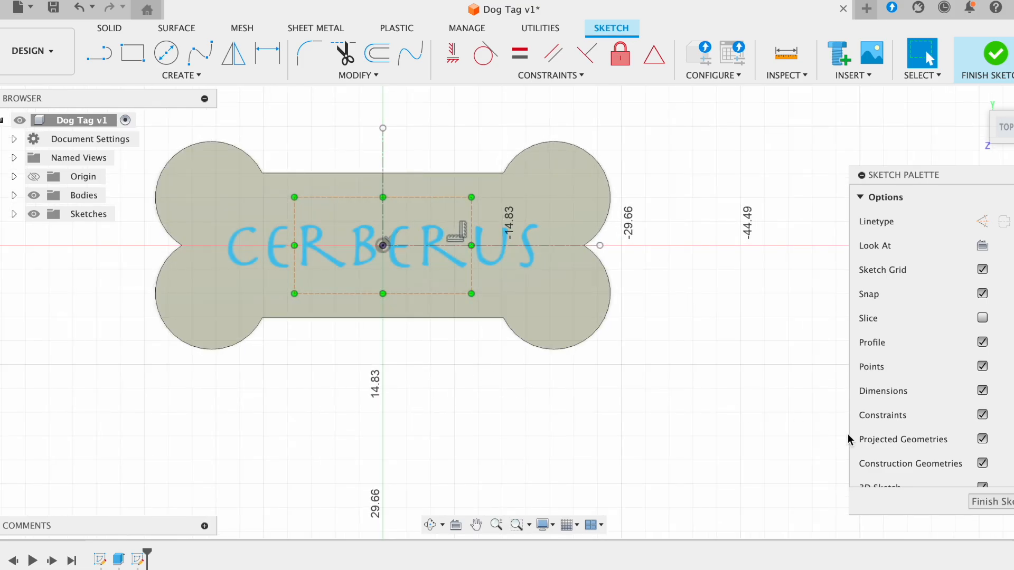
click(1002, 504)
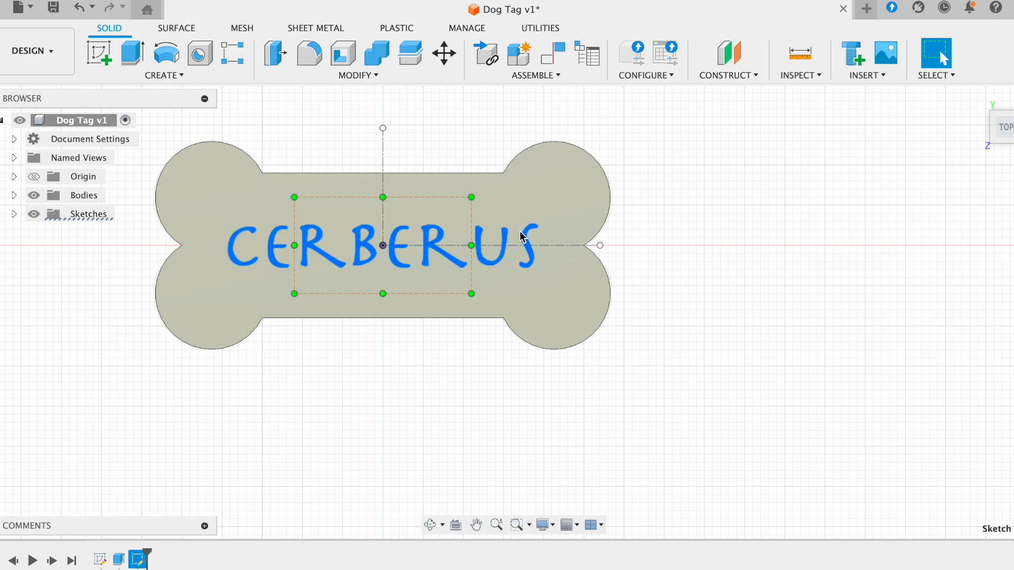
Extrude the Cerberus text 2 mm up from the tag's top face, joined to the body.
click(133, 53)
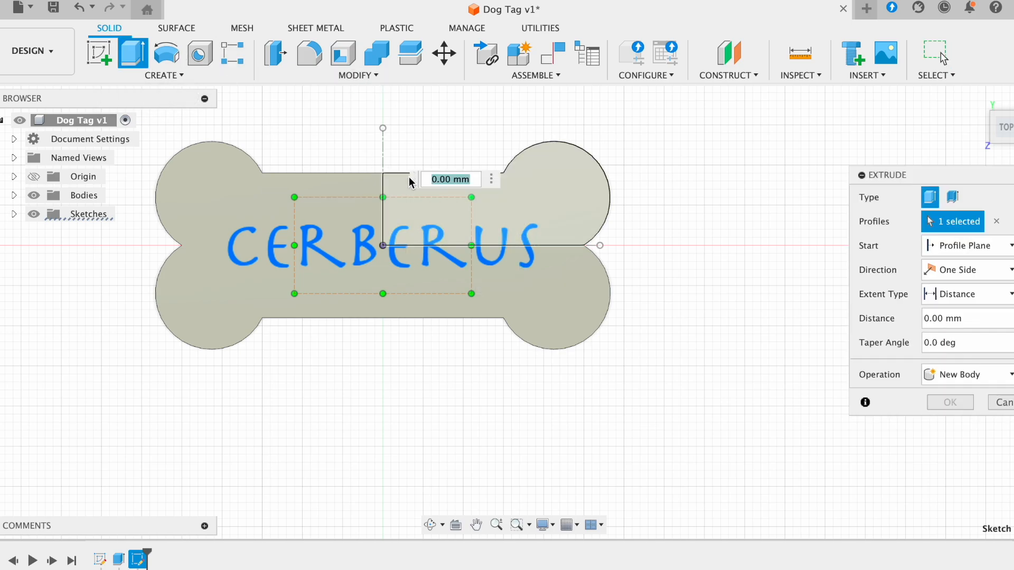
text(2)
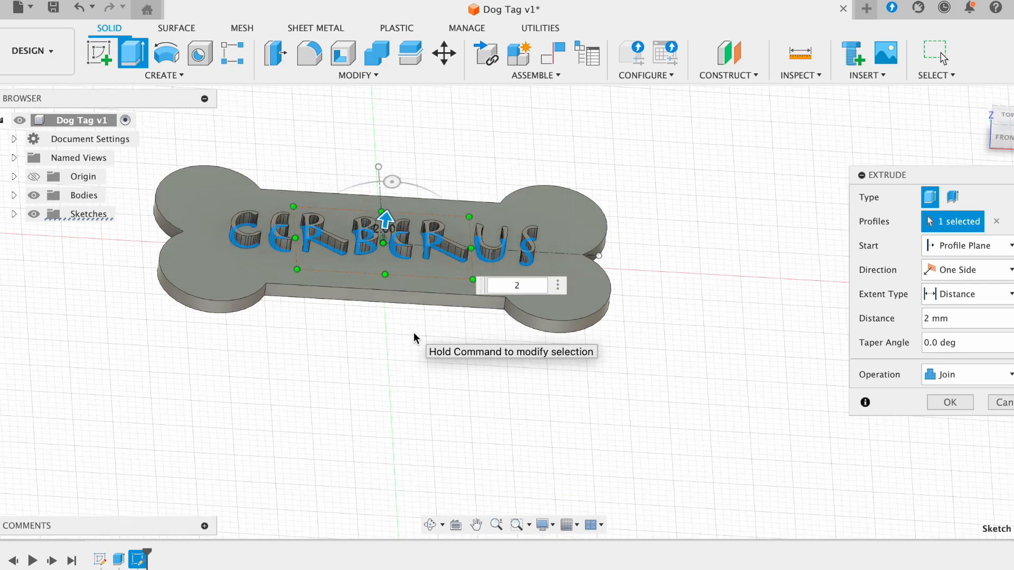
key(Return)
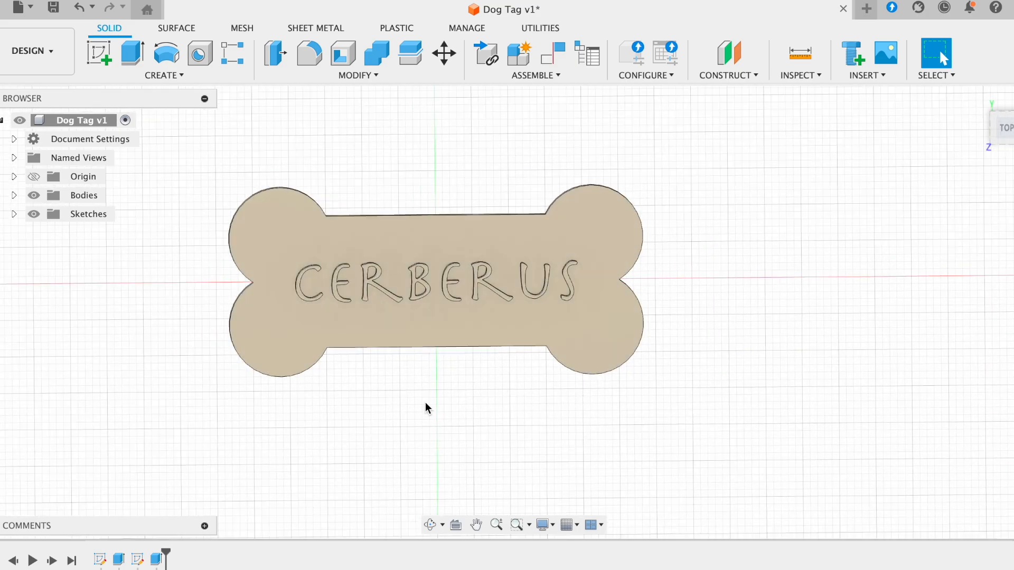
scroll(436, 246, up, 2)
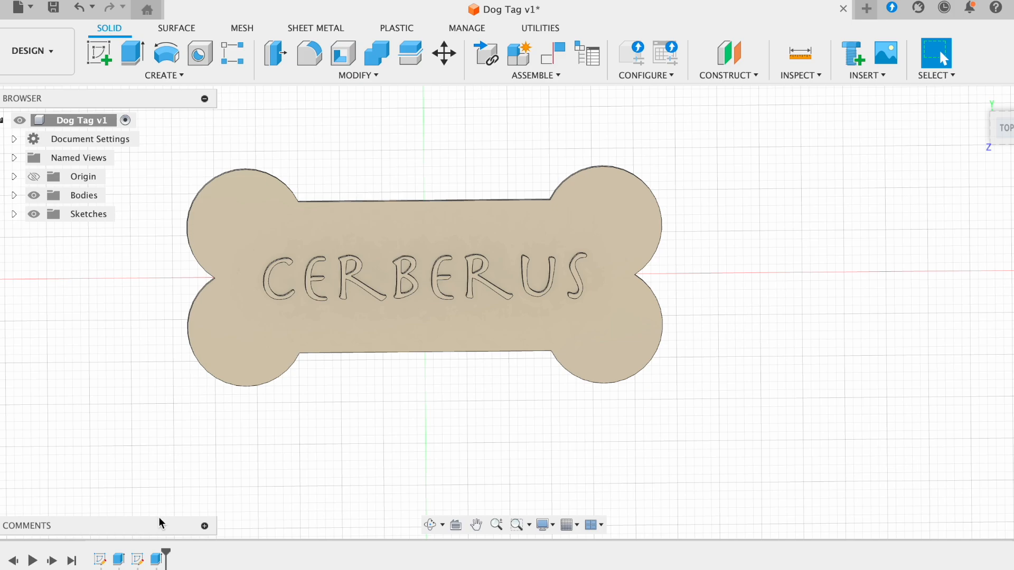
Open the original bone outline sketch for editing.
click(98, 560)
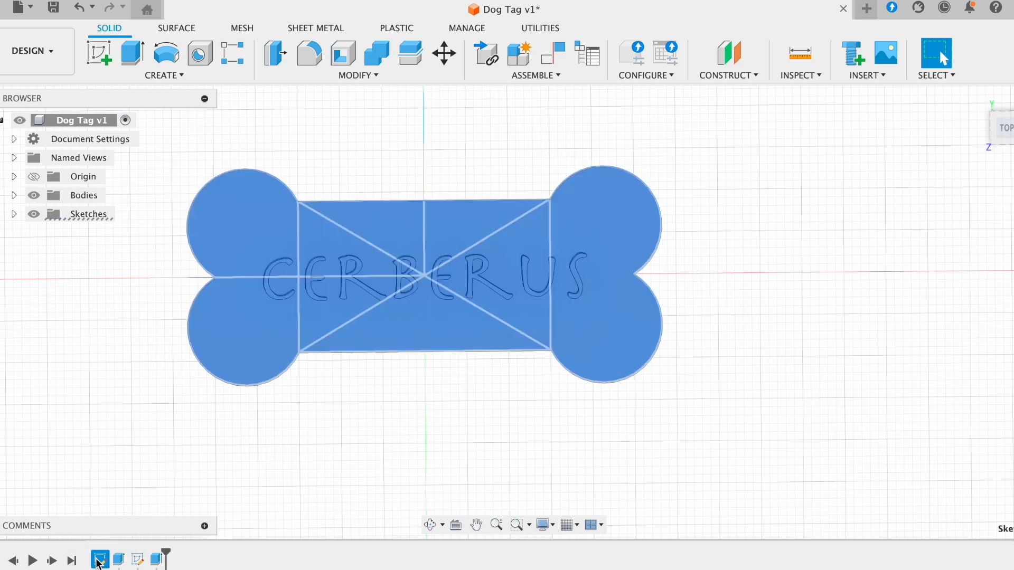
click(351, 461)
click(249, 229)
click(348, 131)
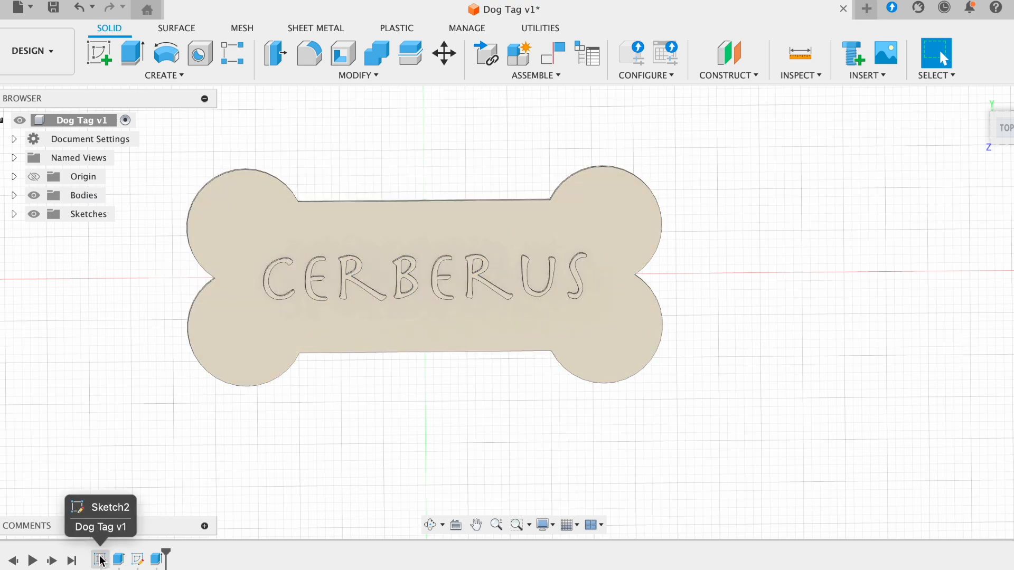
right_click(102, 561)
click(151, 381)
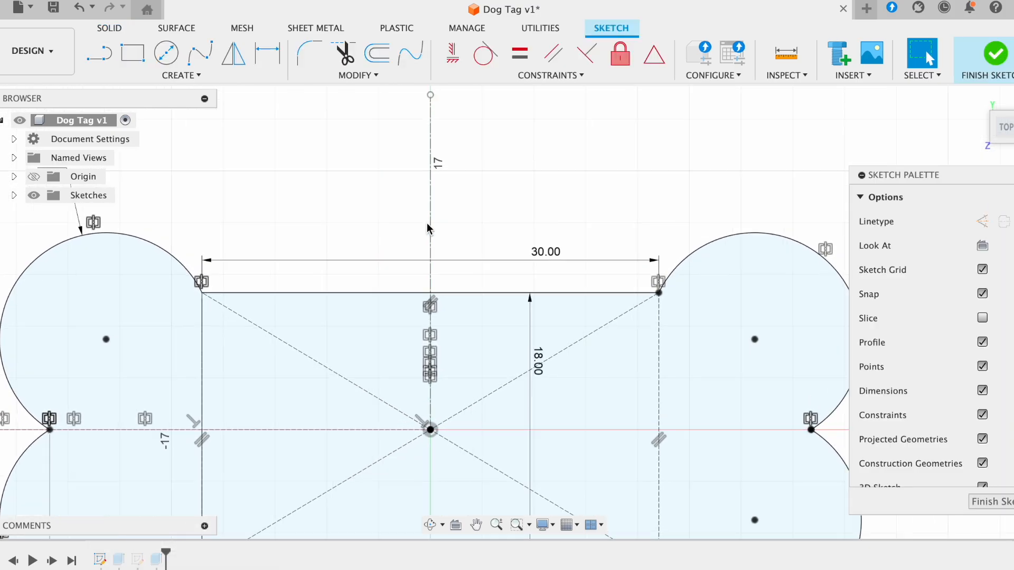
click(166, 52)
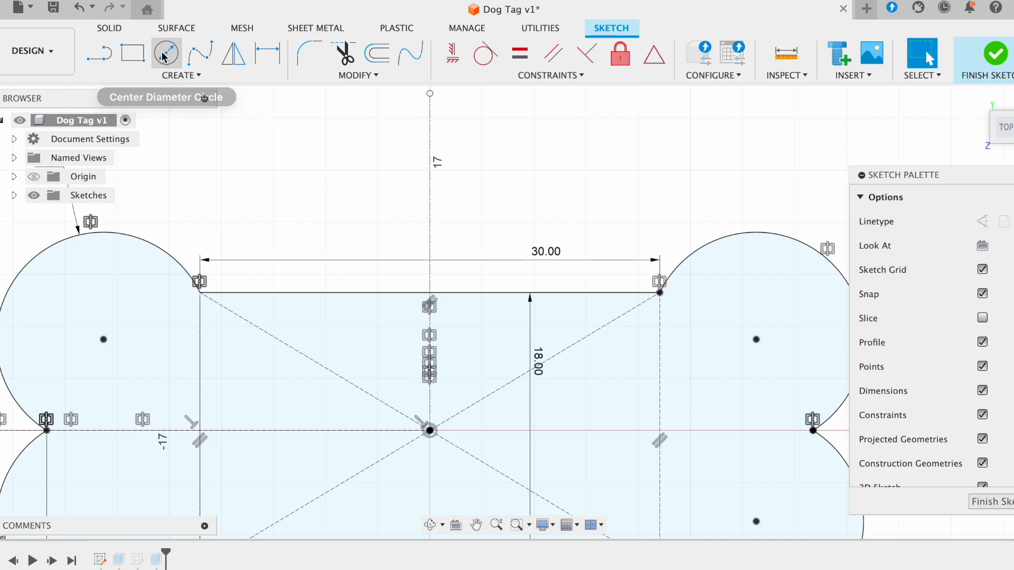
click(430, 246)
key(Escape)
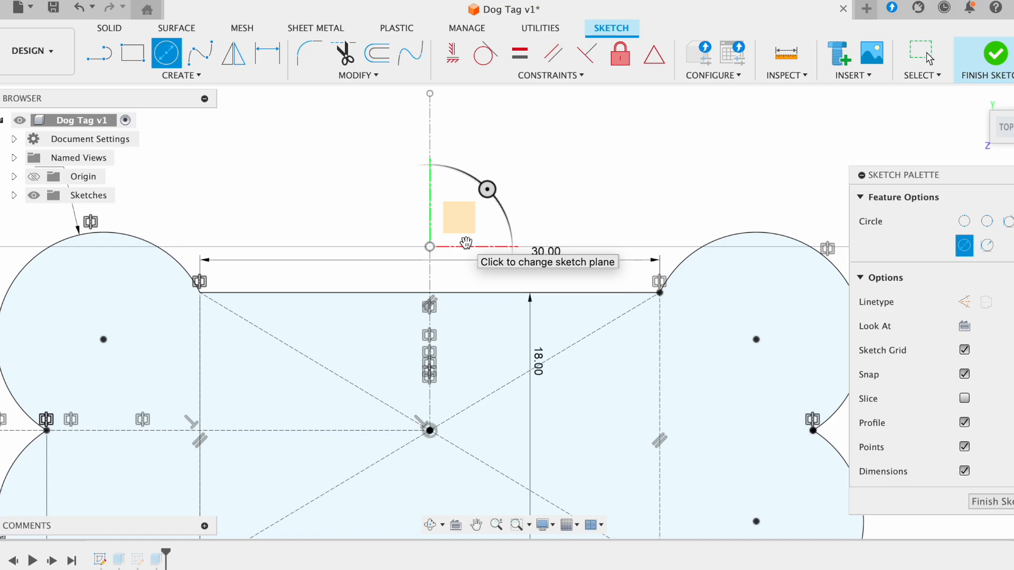
key(Escape)
Draw a circle about 5.2 mm in diameter, centred on the vertical construction line just above the bone's top edge.
scroll(438, 264, up, 3)
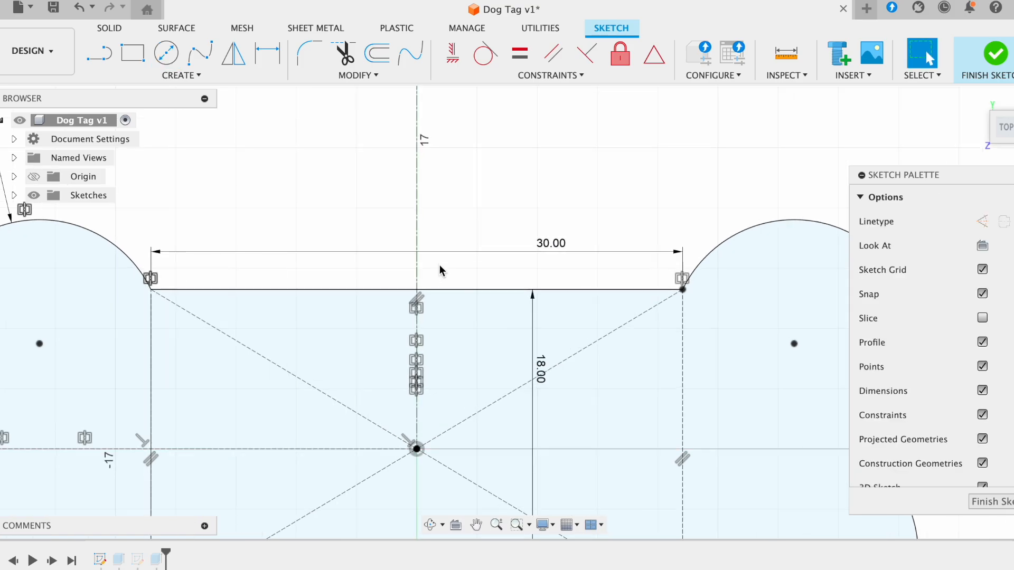
click(167, 54)
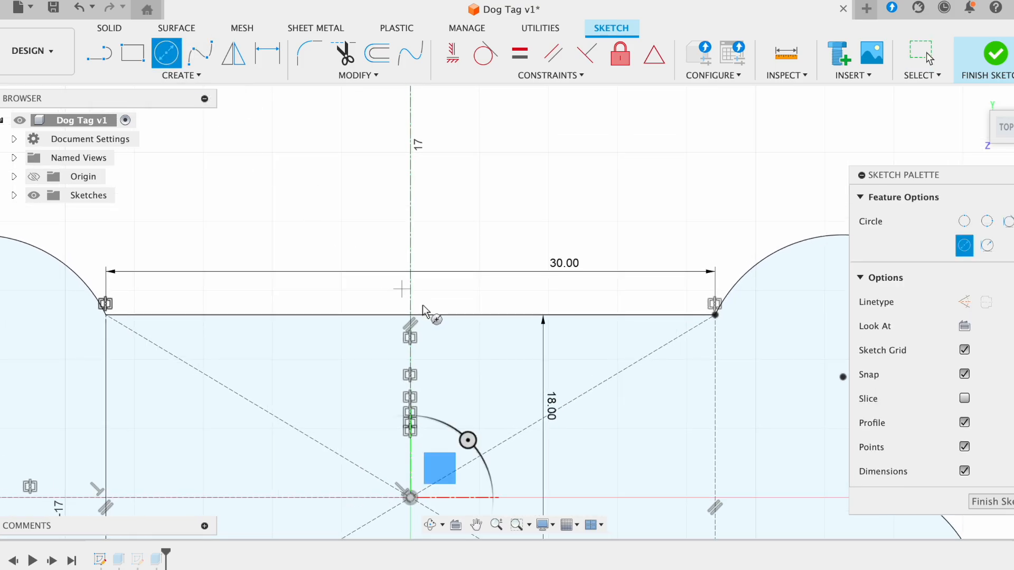
click(411, 261)
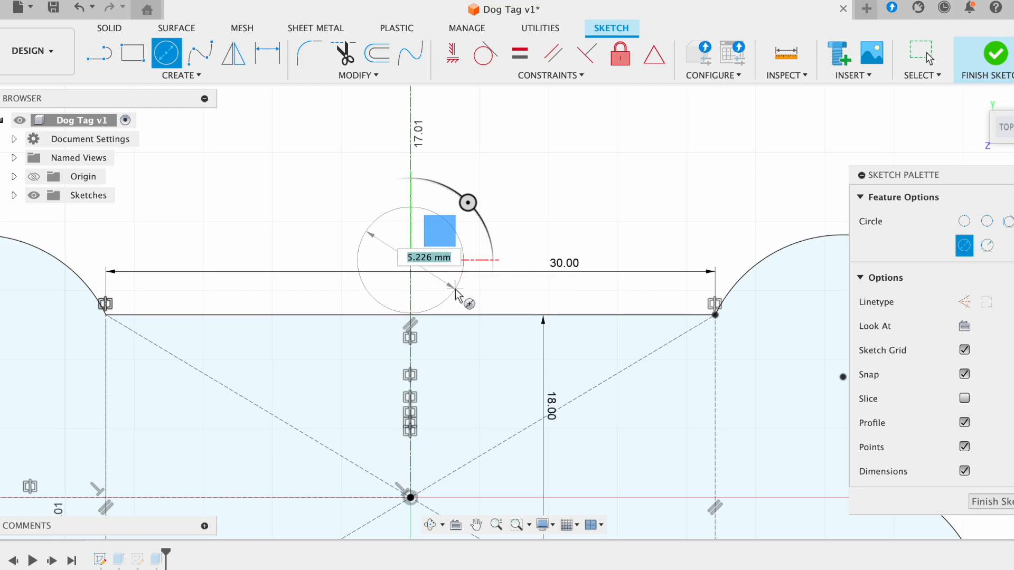
click(461, 272)
key(Escape)
Dimension the new circle's diameter to 7 mm.
key(d)
click(448, 227)
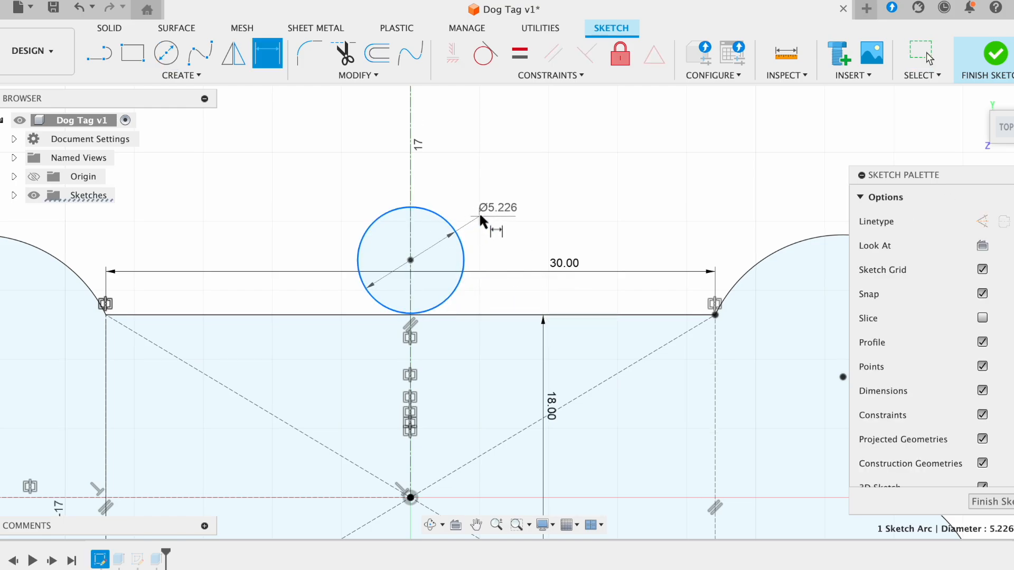
click(481, 214)
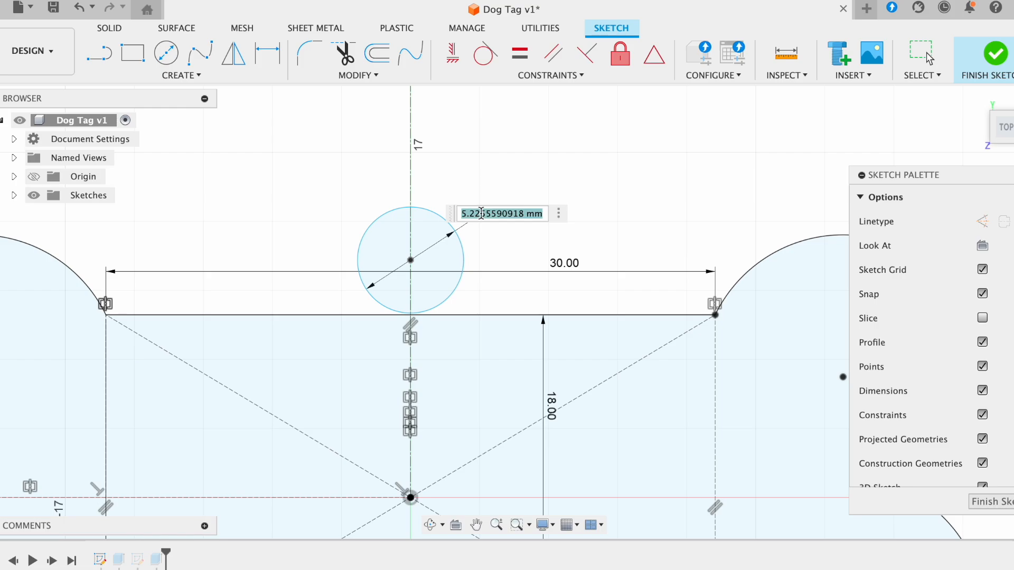
text(7)
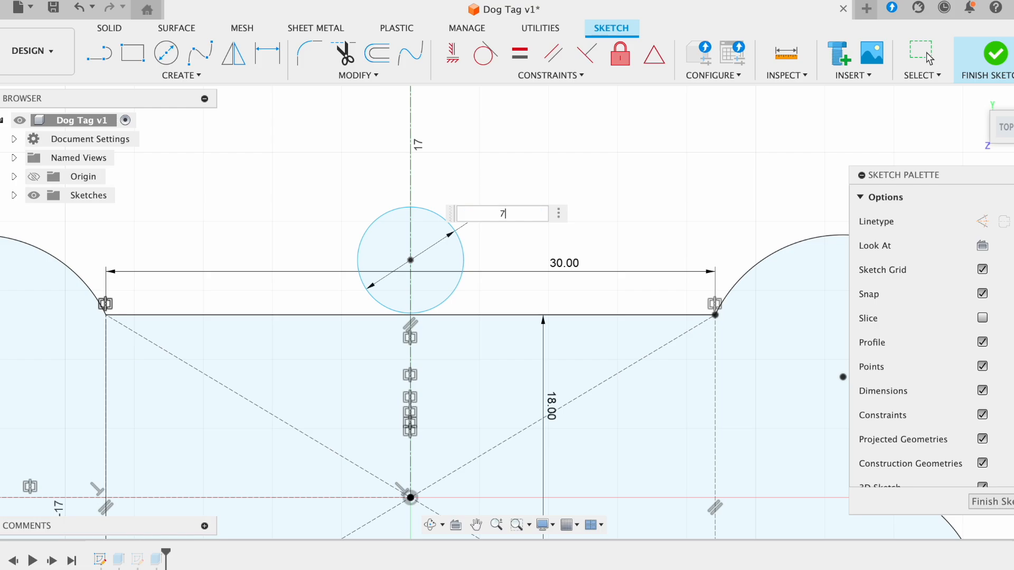
key(Return)
key(Escape)
Move the 7 mm circle up along the vertical construction line until it sits clear of the bone's top edge.
scroll(525, 268, down, 3)
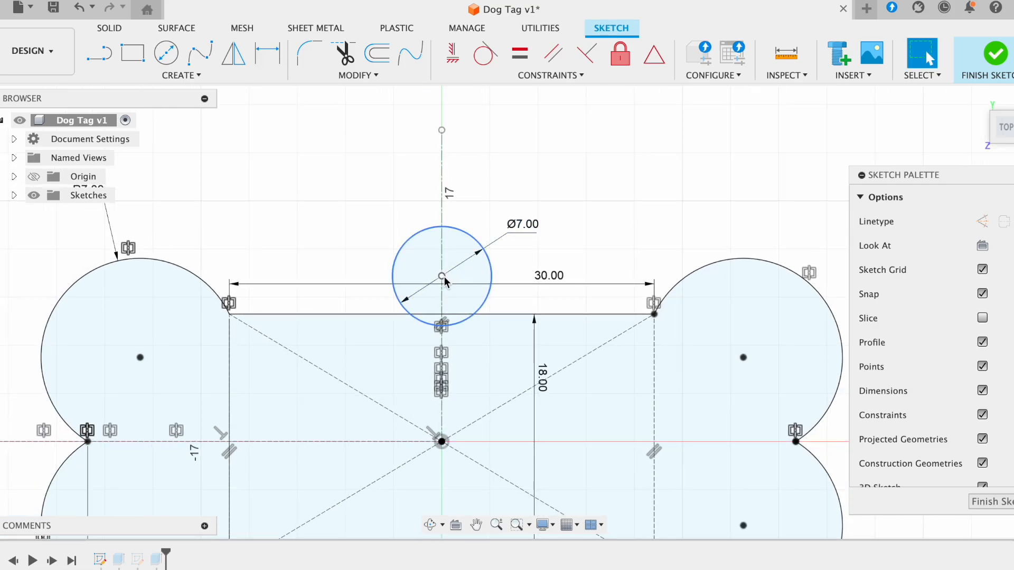
drag(441, 276, 442, 245)
scroll(443, 244, down, 1)
scroll(445, 252, down, 2)
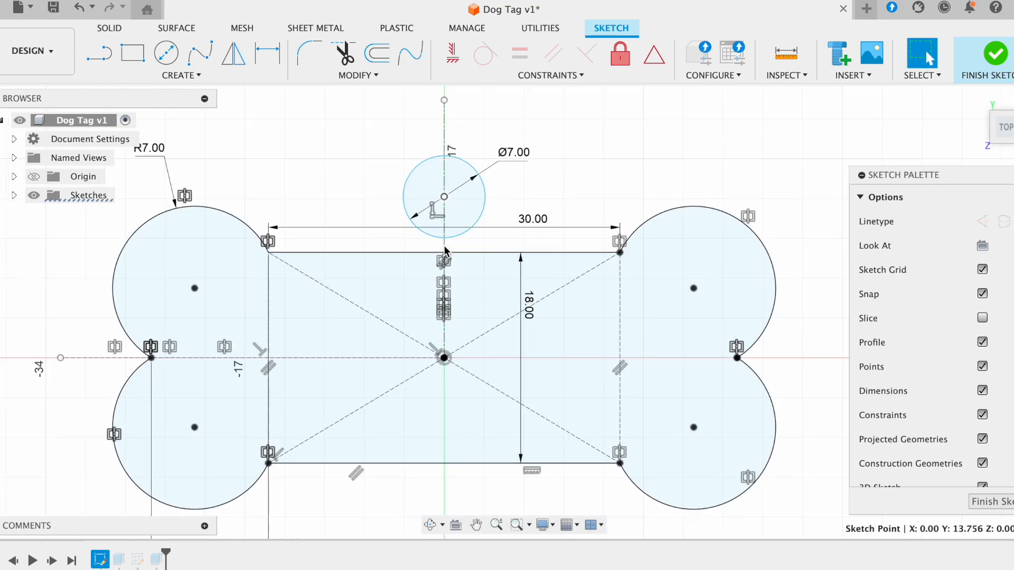
drag(453, 213, 456, 199)
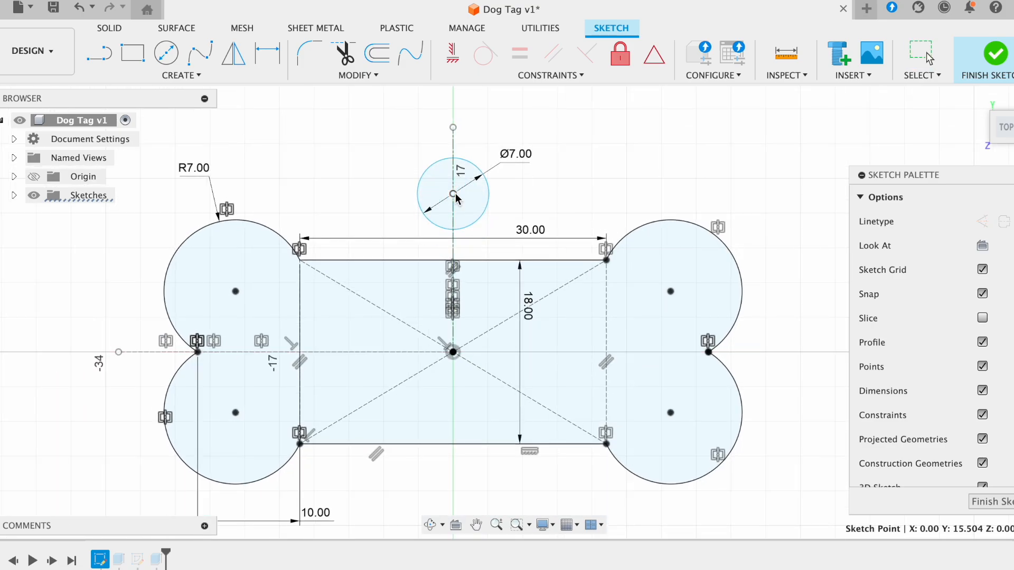
Dimension the distance from the circle's centre to the bone's top edge as 7 mm.
shift+click(470, 264)
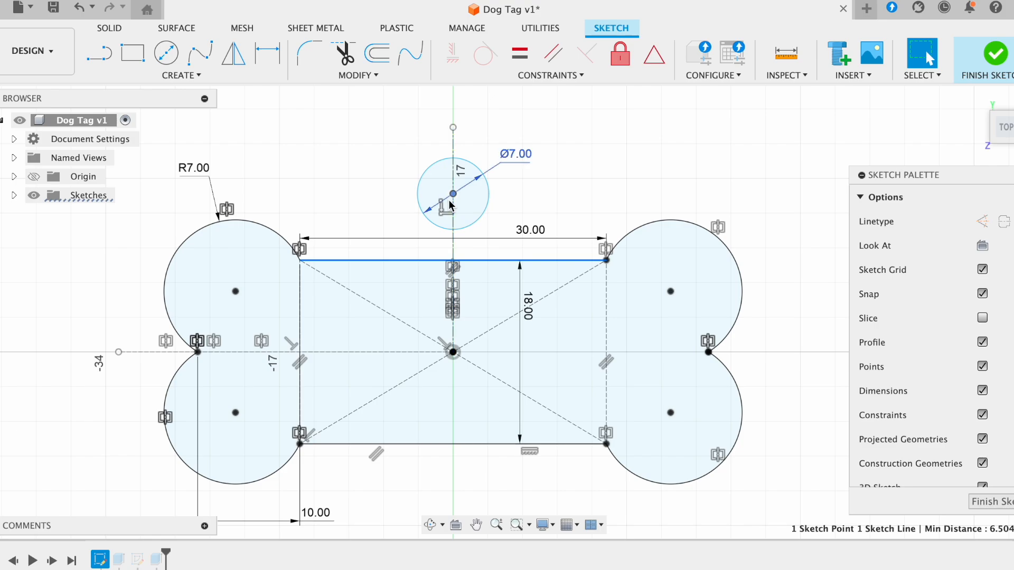
key(d)
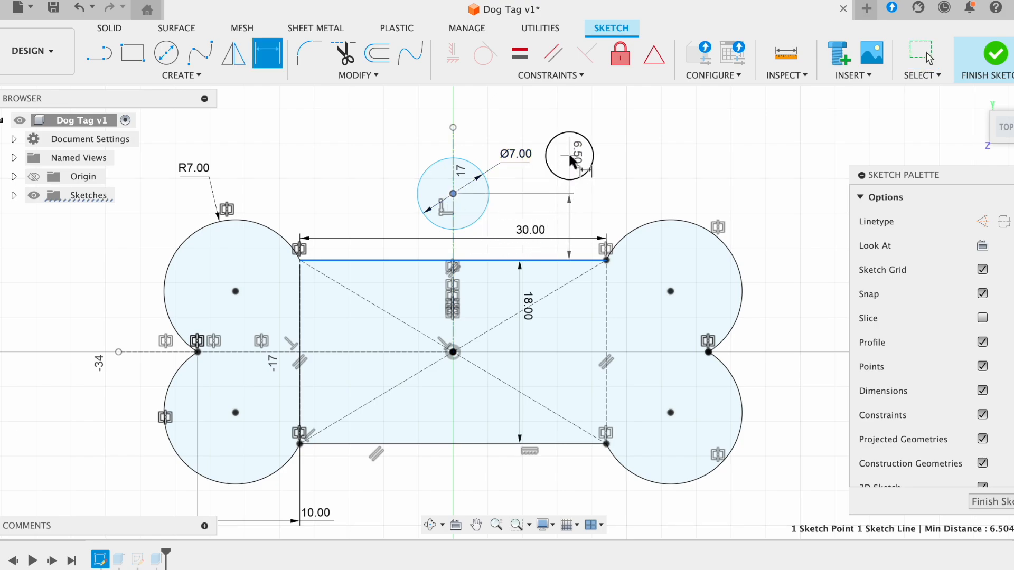
click(574, 158)
text(7)
key(Return)
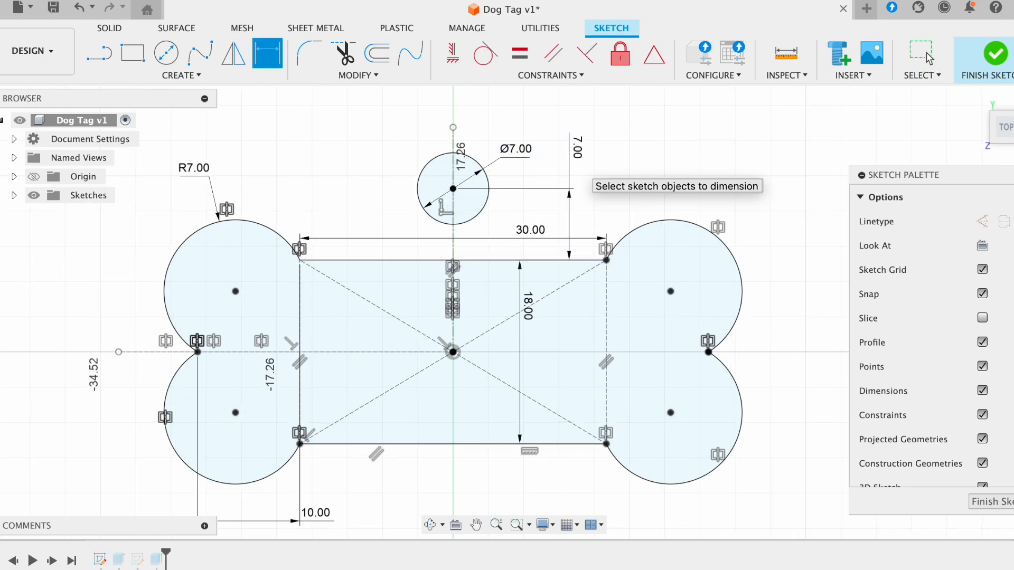
Set the distance between the circle's centre and the bone's top edge to 6 mm.
key(Escape)
double_click(578, 148)
text(6)
key(Return)
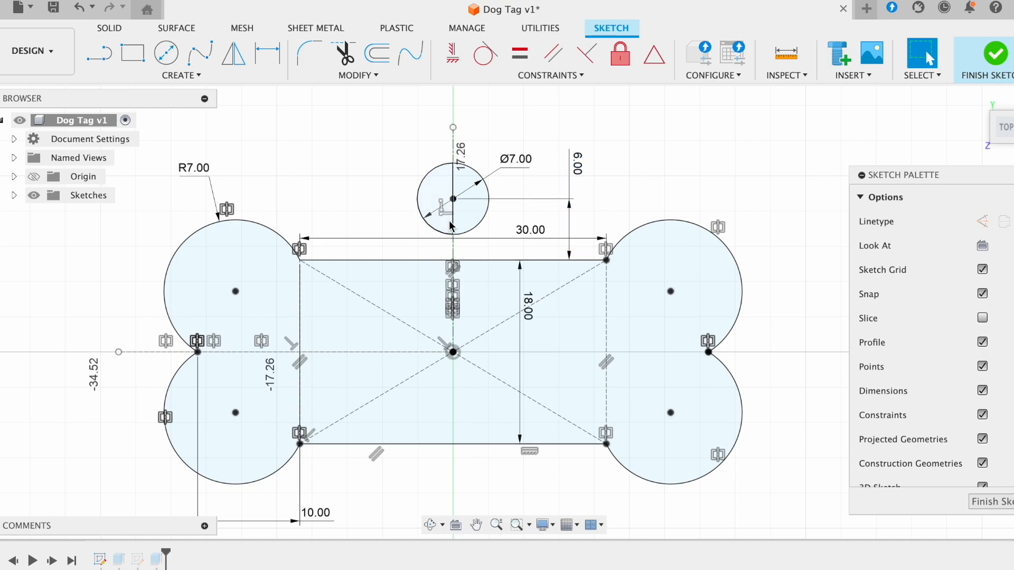
Draw a larger circle concentric with the 7 mm circle, about 2.8 mm outside it.
scroll(439, 171, up, 2)
middle_drag(439, 170, 413, 223)
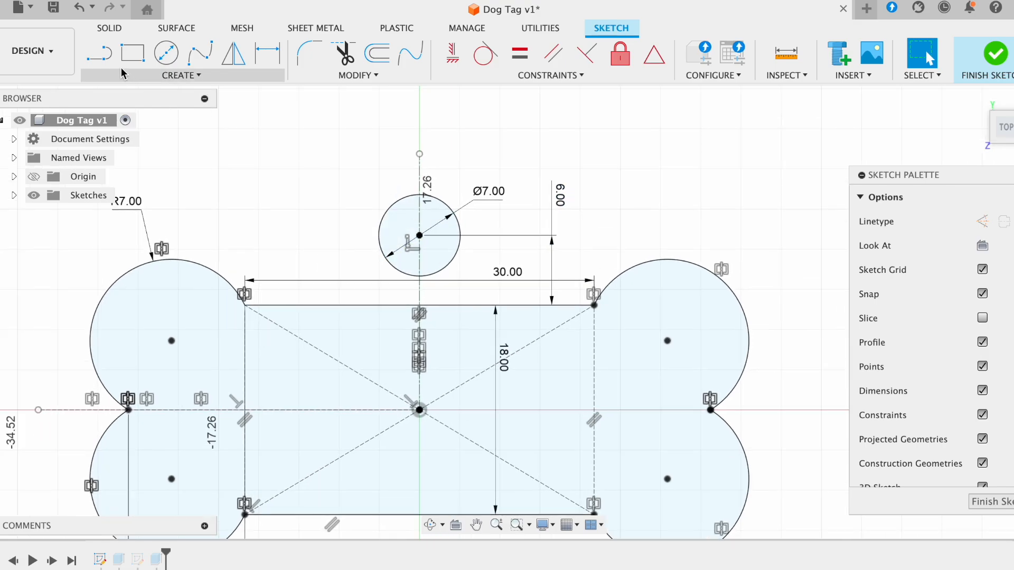
click(168, 58)
click(419, 236)
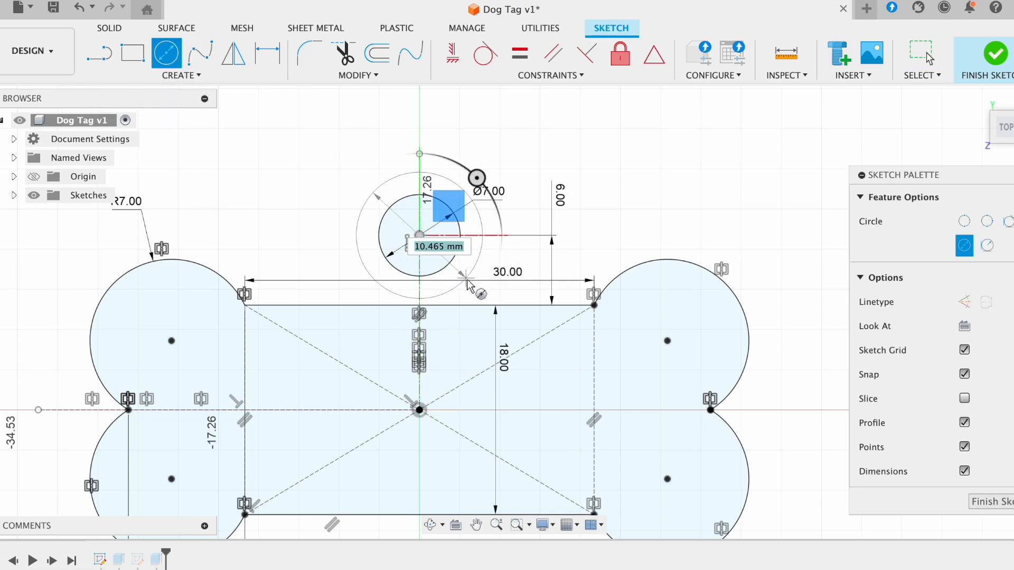
key(Escape)
Dimension the gap between the inner and outer circles as 2 mm.
click(452, 172)
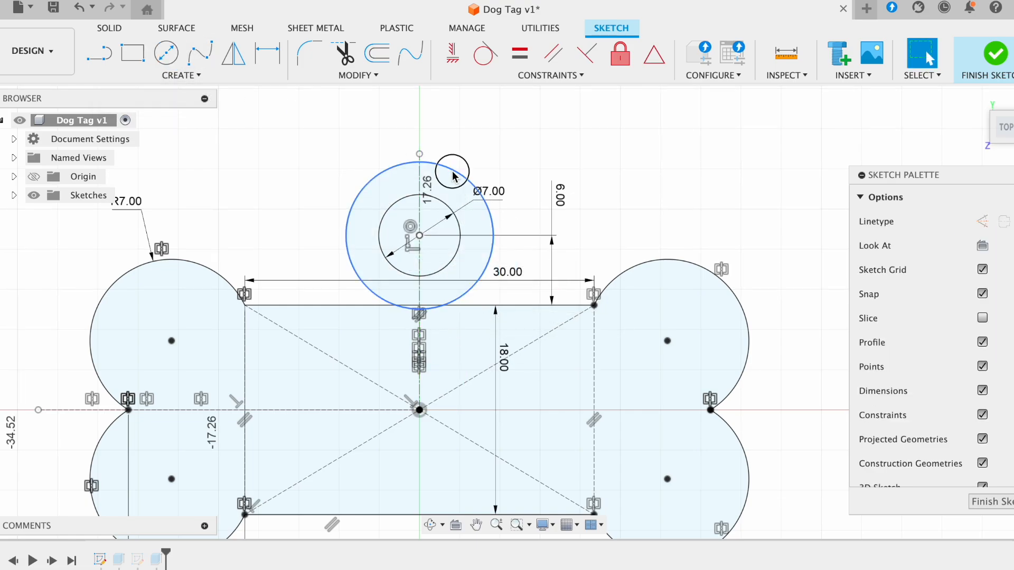
shift+click(447, 206)
key(d)
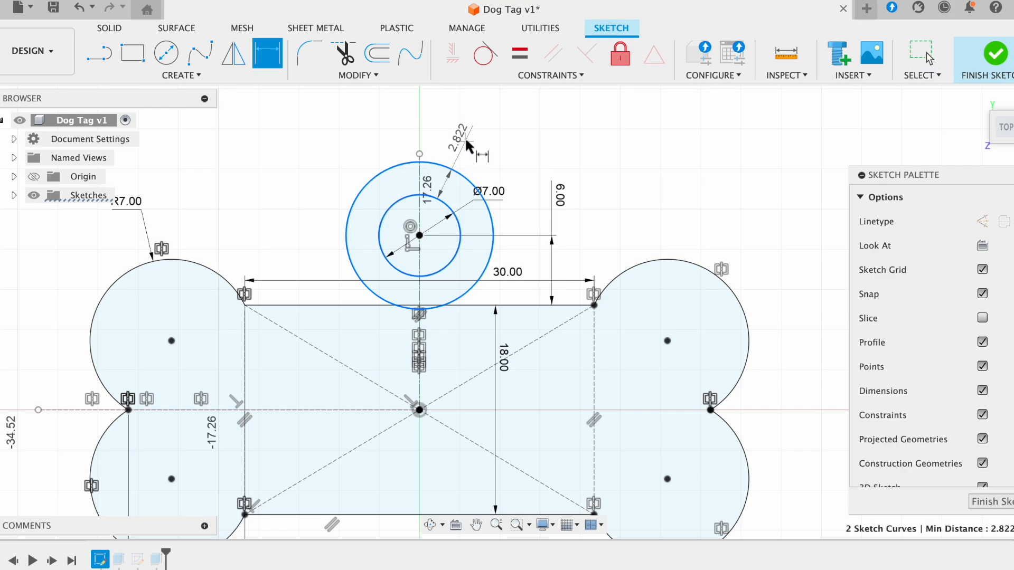
click(475, 121)
text(2)
key(Return)
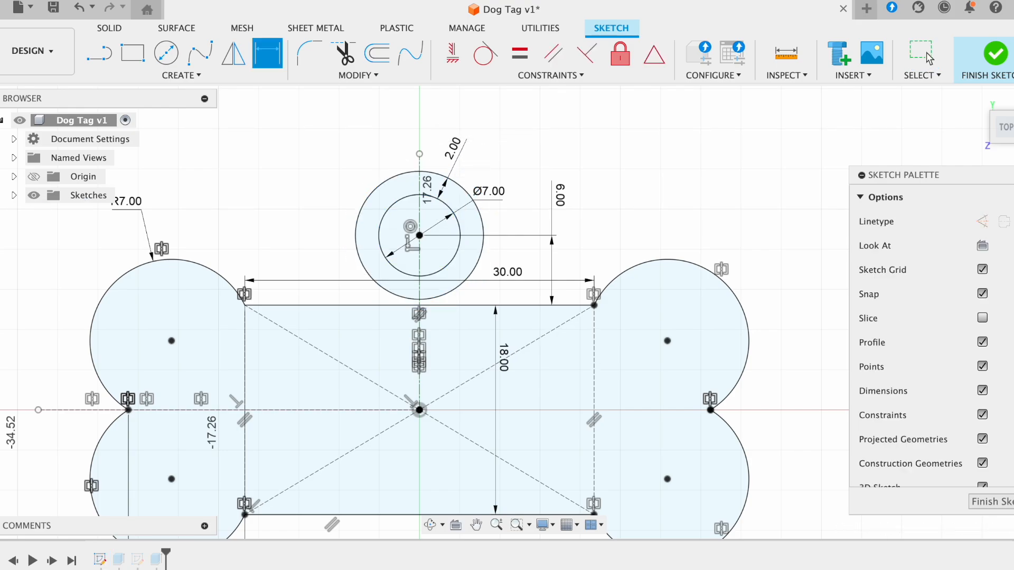
Set the gap between the two concentric circles to 2.5 mm.
double_click(460, 151)
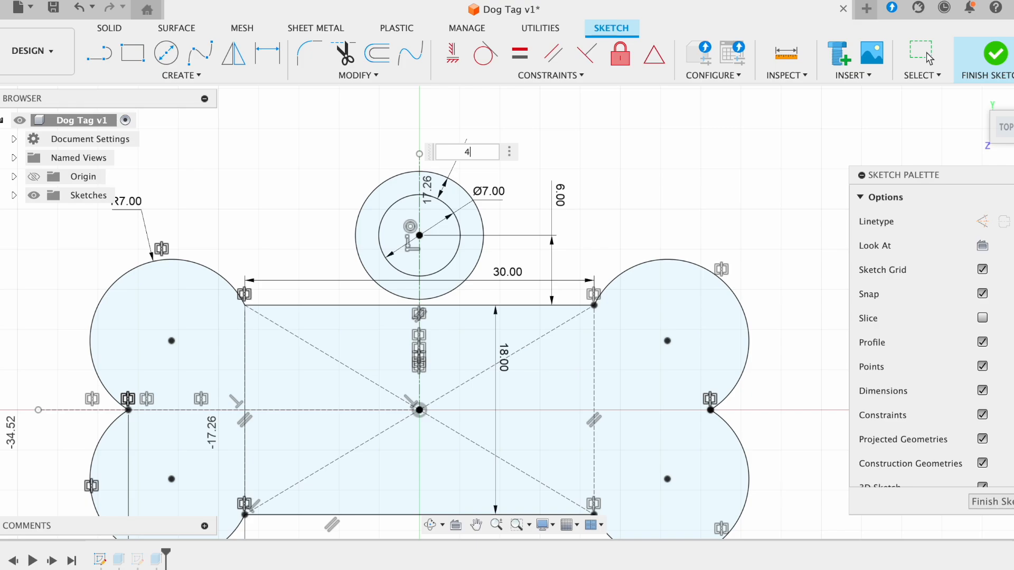
key(BackSpace)
key(Return)
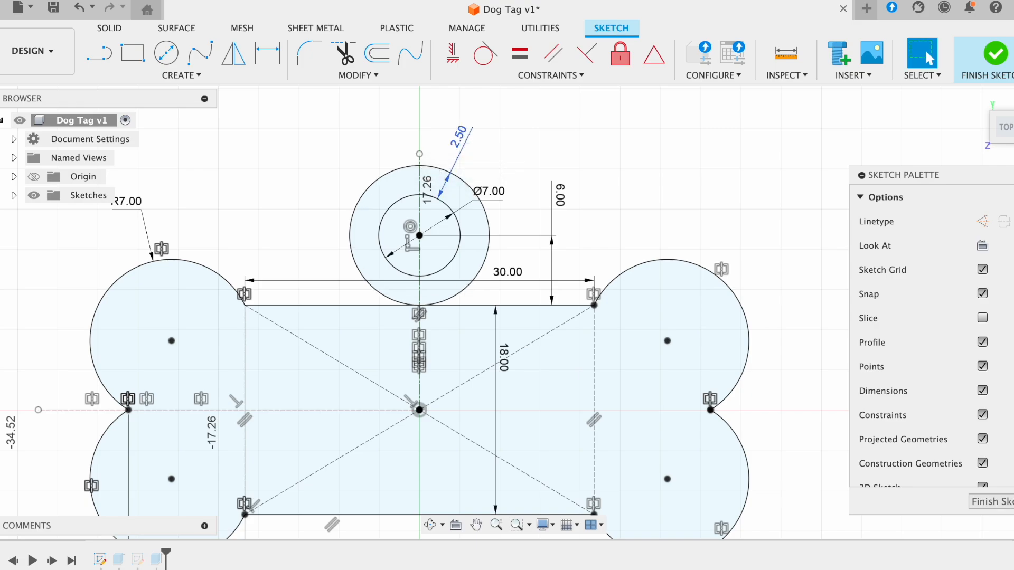
Draw two vertical lines from the left and right sides of the outer circle down to the bone's top edge.
click(98, 50)
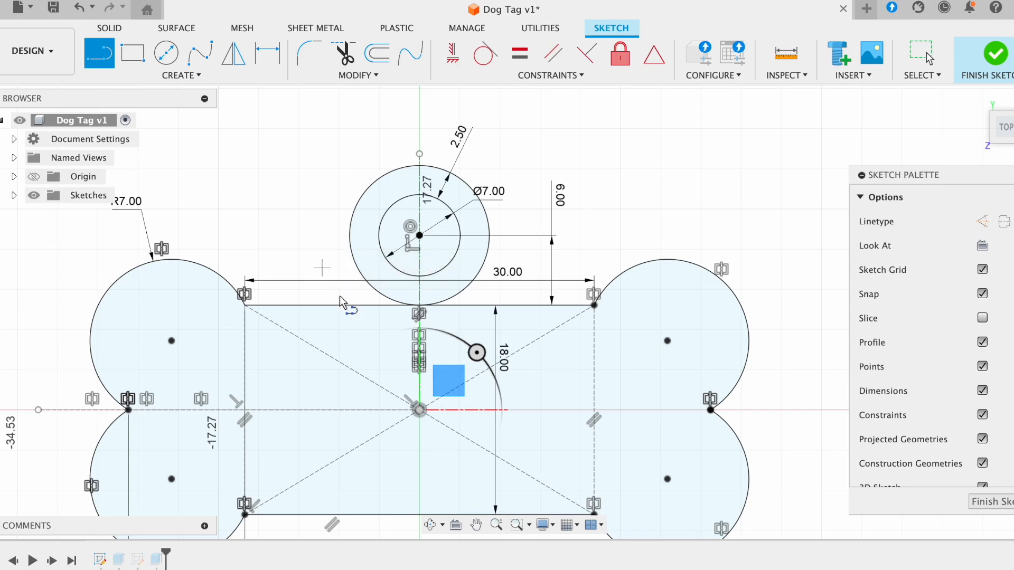
click(349, 243)
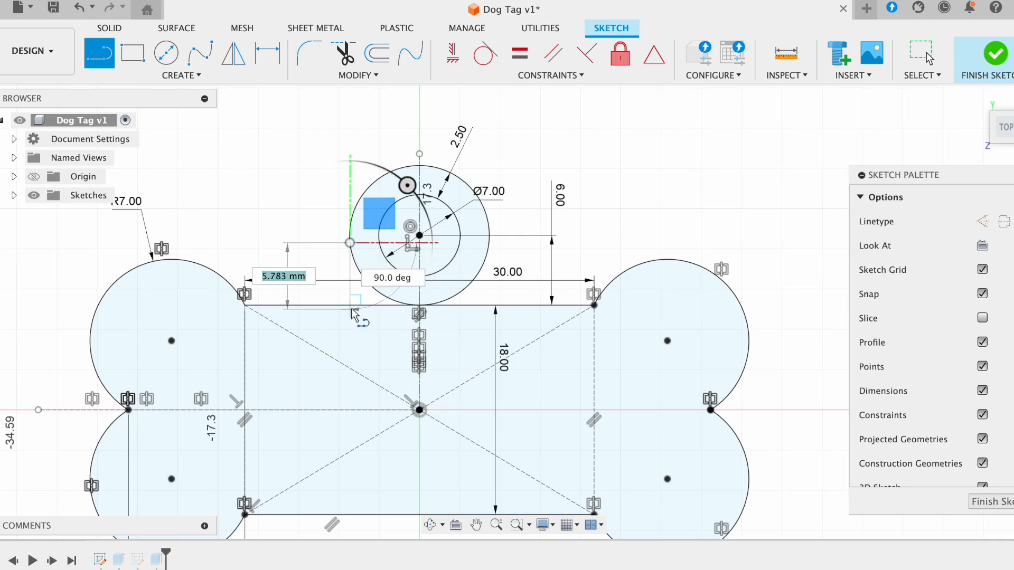
click(352, 308)
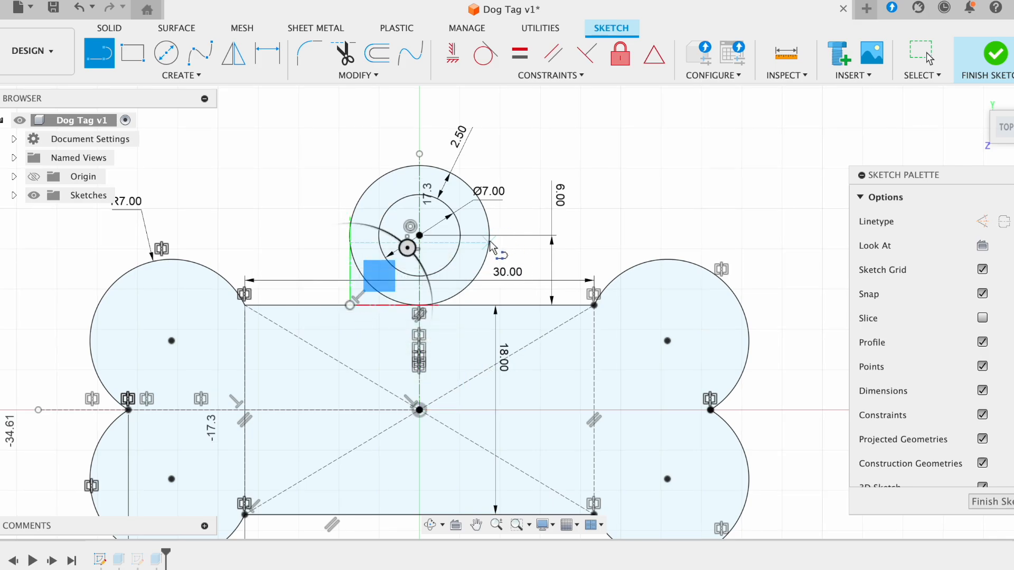
key(Escape)
click(489, 244)
click(487, 305)
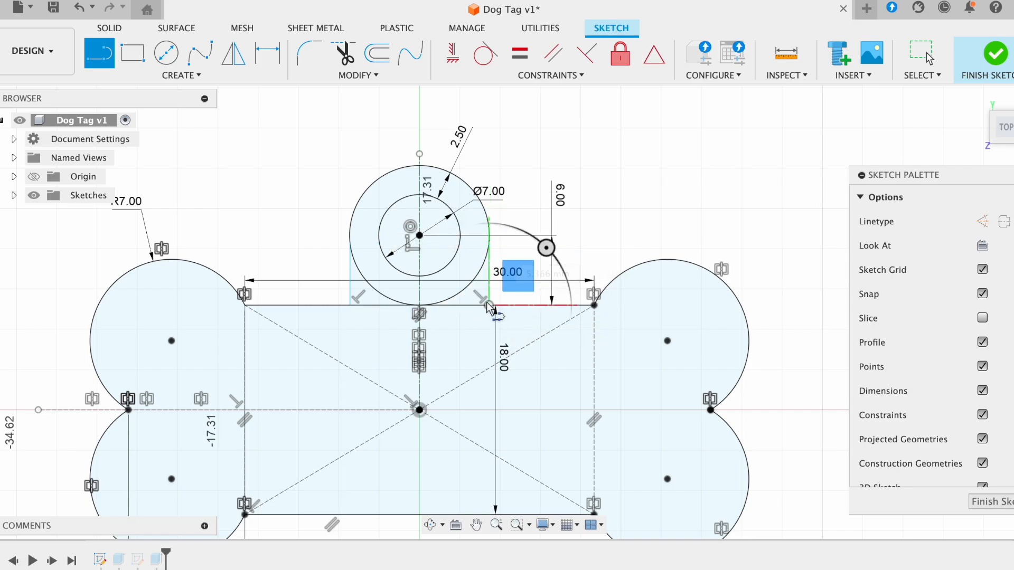
key(Escape)
Slide the left vertical line's upper endpoint slightly up along the outer circle.
scroll(512, 314, up, 1)
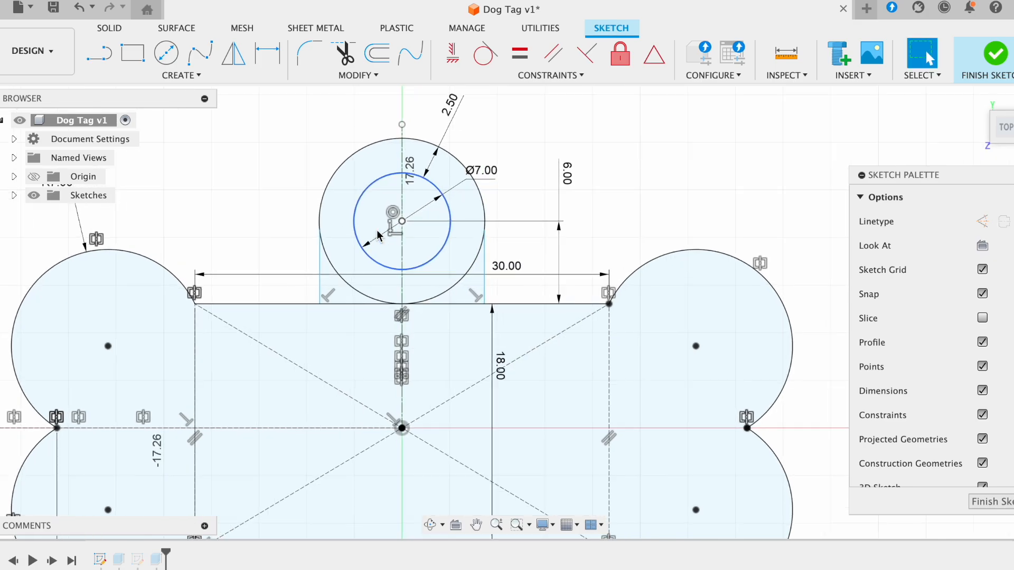
click(320, 205)
mouse_move(321, 228)
mouse_down()
mouse_move(321, 239)
mouse_move(319, 185)
mouse_move(314, 235)
mouse_move(308, 215)
mouse_move(273, 199)
mouse_up()
click(298, 182)
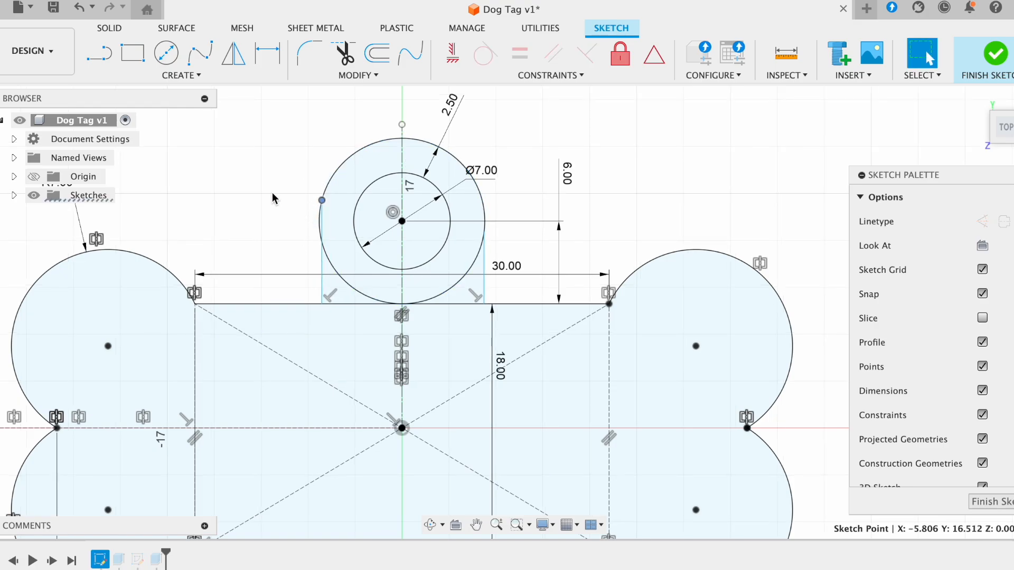
click(273, 198)
Constrain both vertical lines tangent to the outer circle.
click(483, 54)
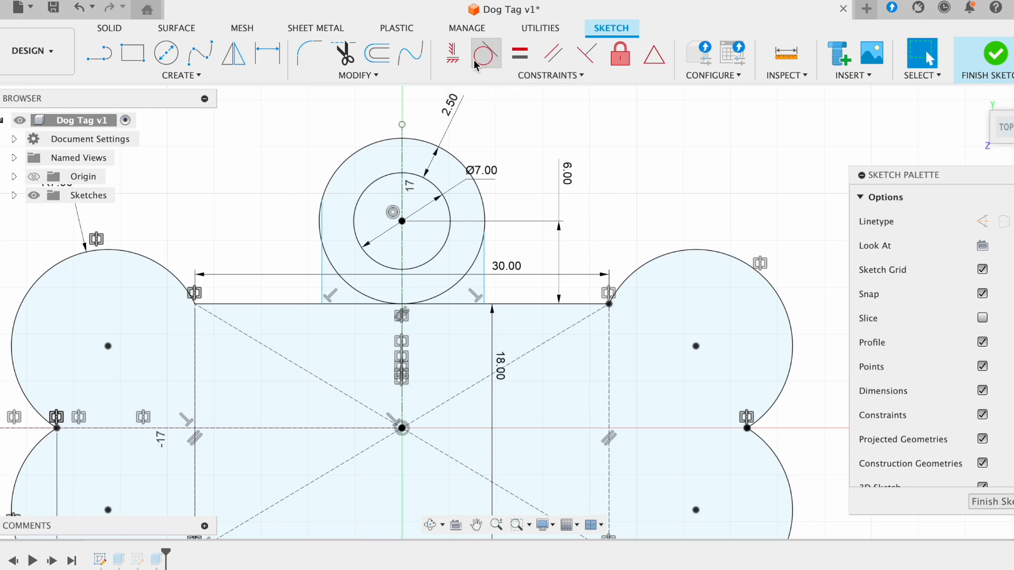
click(323, 269)
click(333, 180)
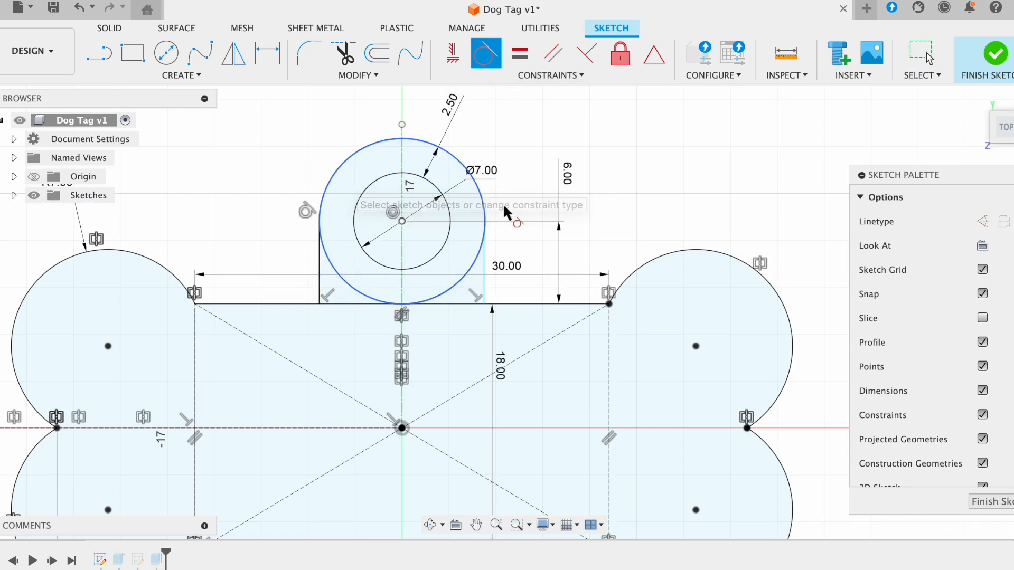
click(485, 262)
click(482, 205)
key(Escape)
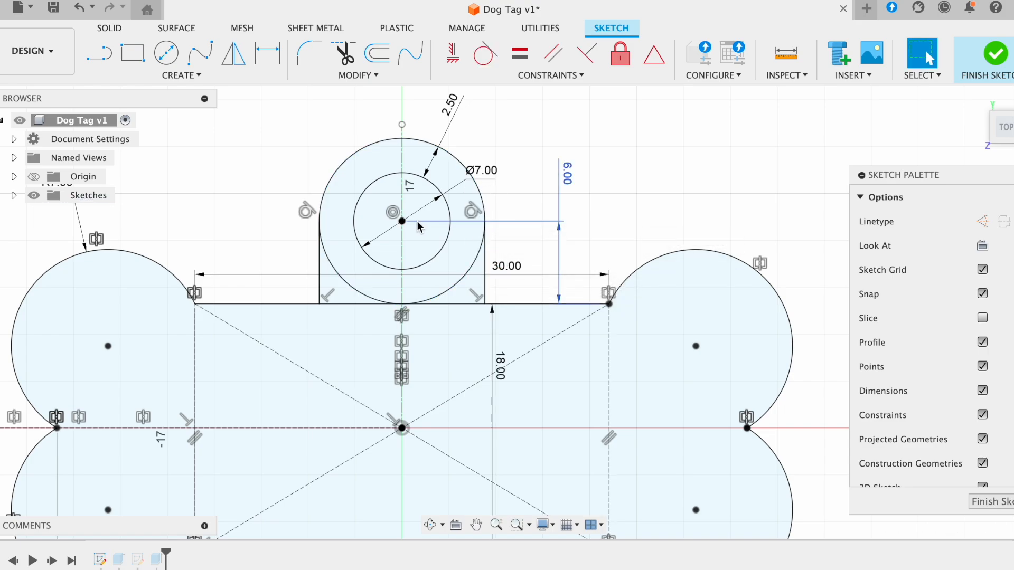
click(319, 222)
shift+click(485, 222)
click(306, 258)
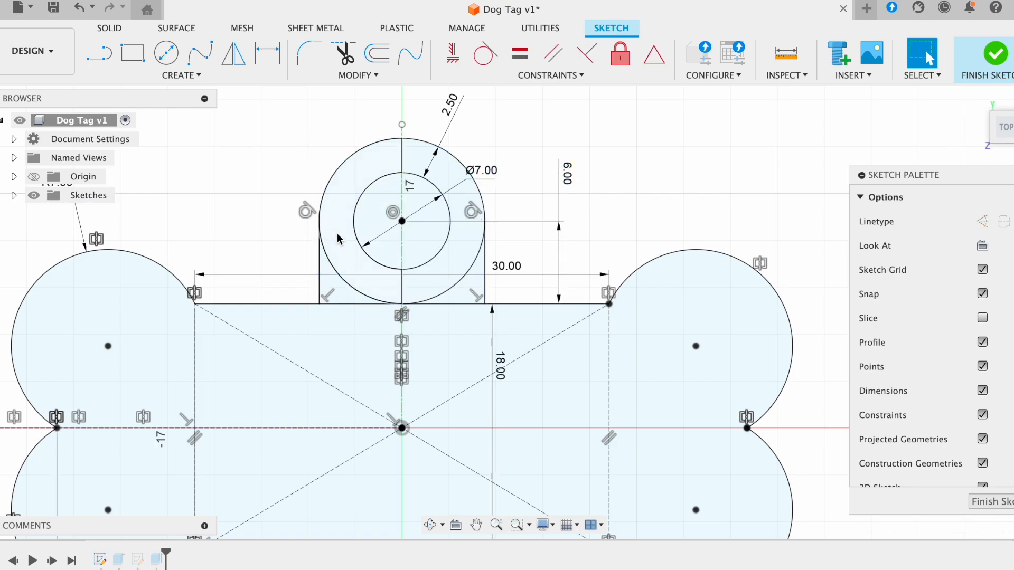
scroll(557, 269, down, 3)
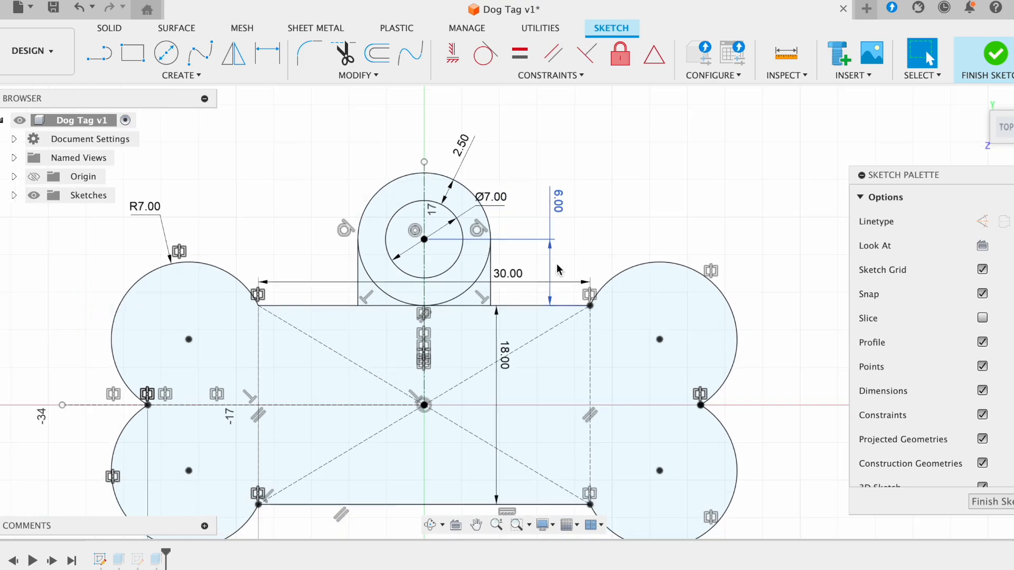
scroll(558, 269, down, 2)
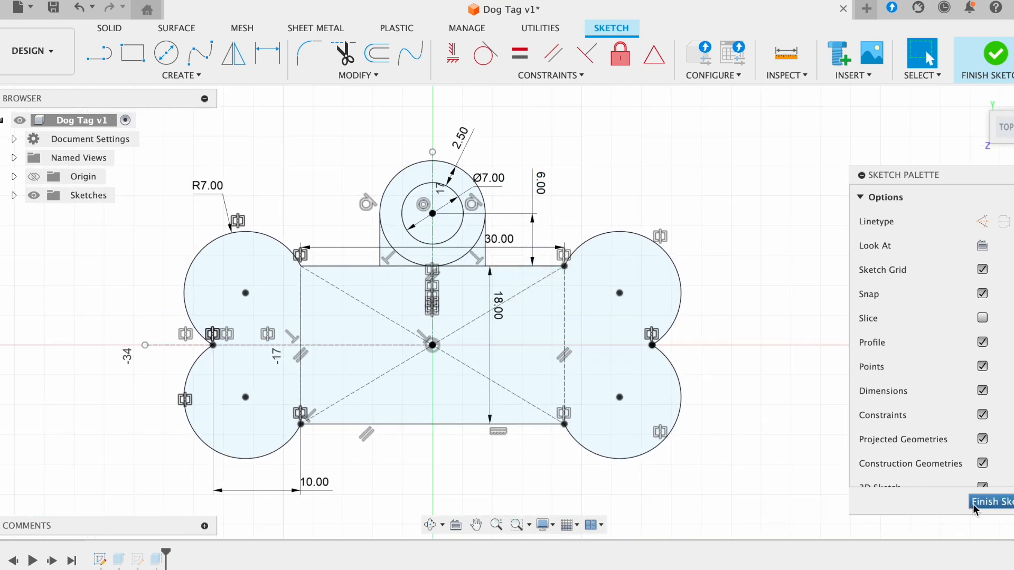
Trim away the lower half of the outer circle between the two vertical lines to form a rounded tab.
scroll(515, 308, up, 3)
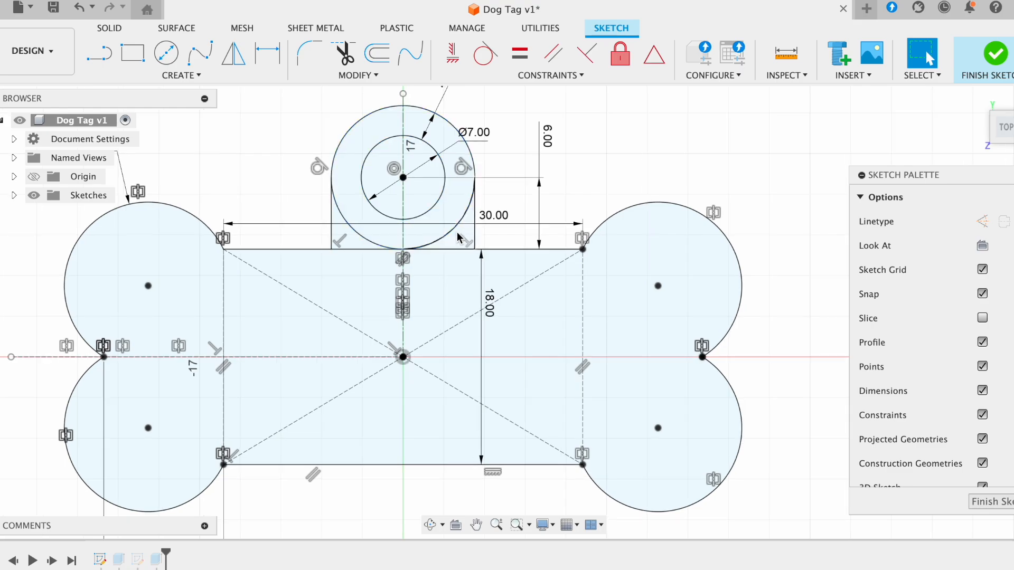
scroll(452, 237, up, 2)
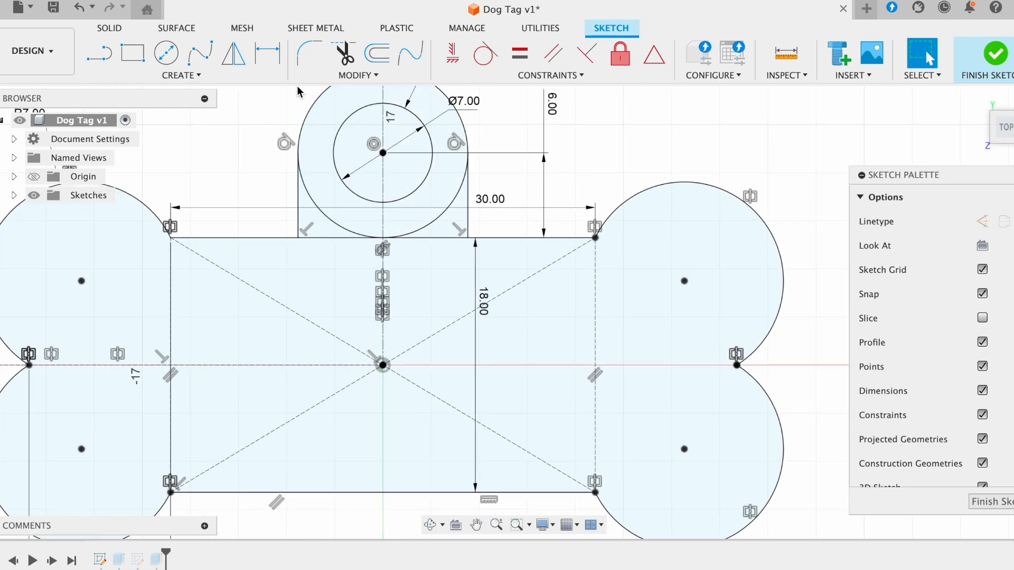
click(344, 53)
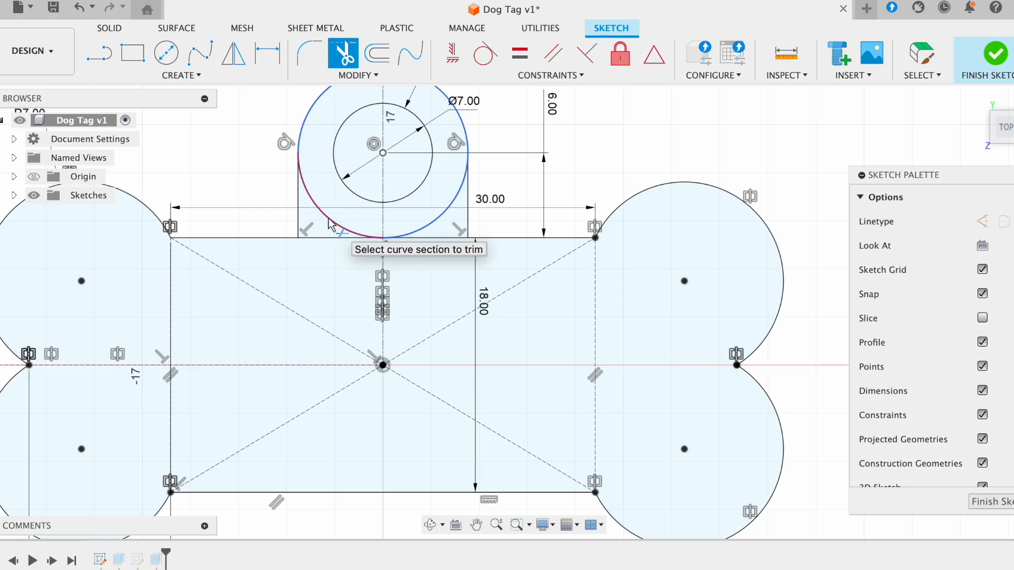
click(330, 224)
click(434, 225)
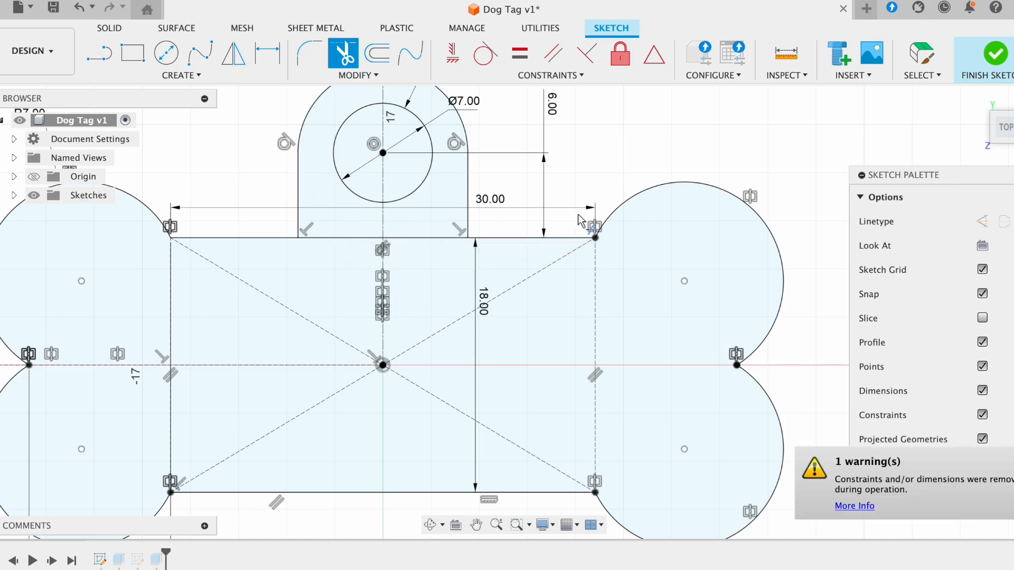
scroll(580, 221, down, 3)
key(Escape)
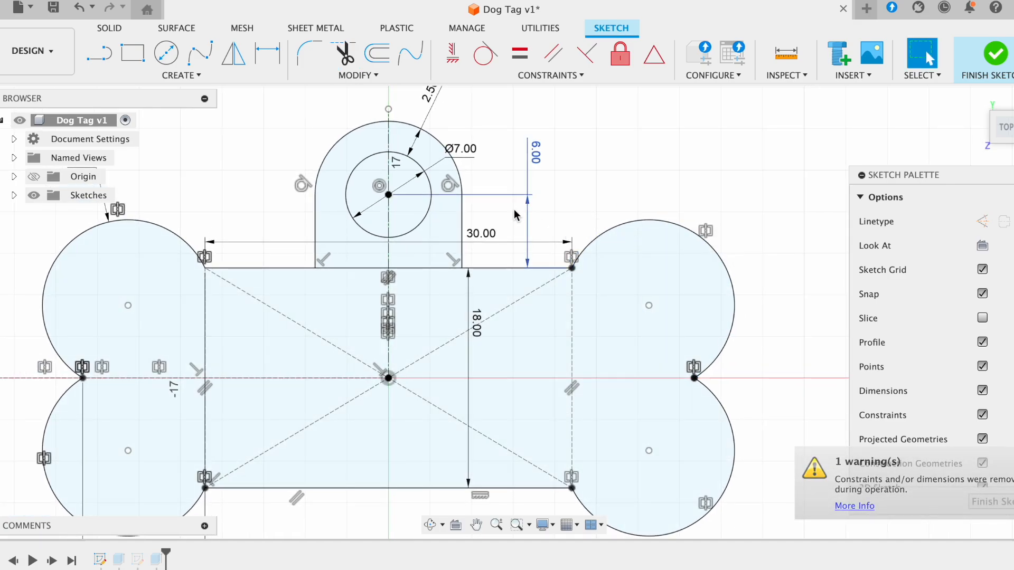
Finish editing the bone outline sketch with the new tab and hole.
scroll(438, 136, up, 2)
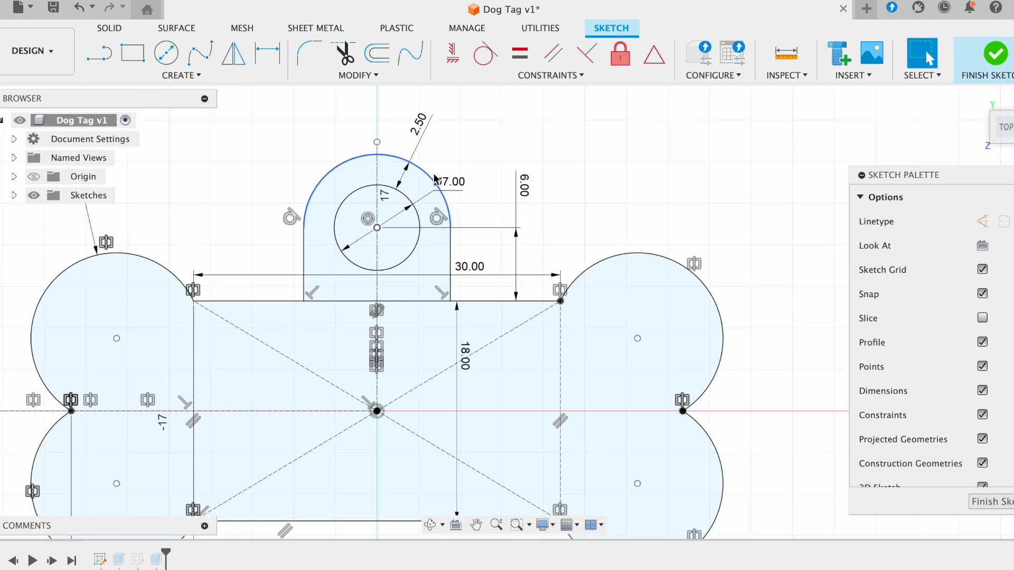
click(436, 180)
click(573, 140)
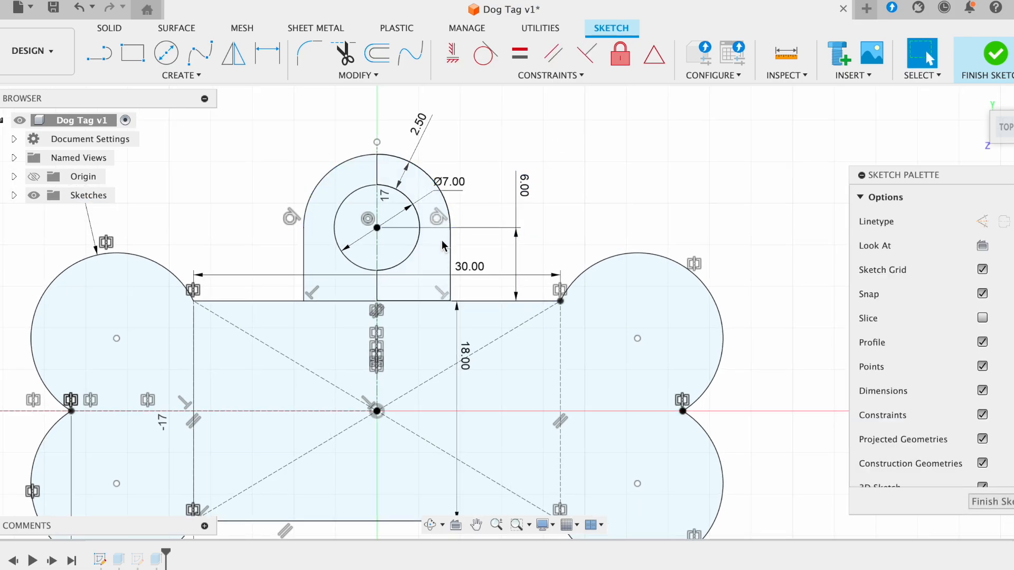
scroll(536, 237, down, 3)
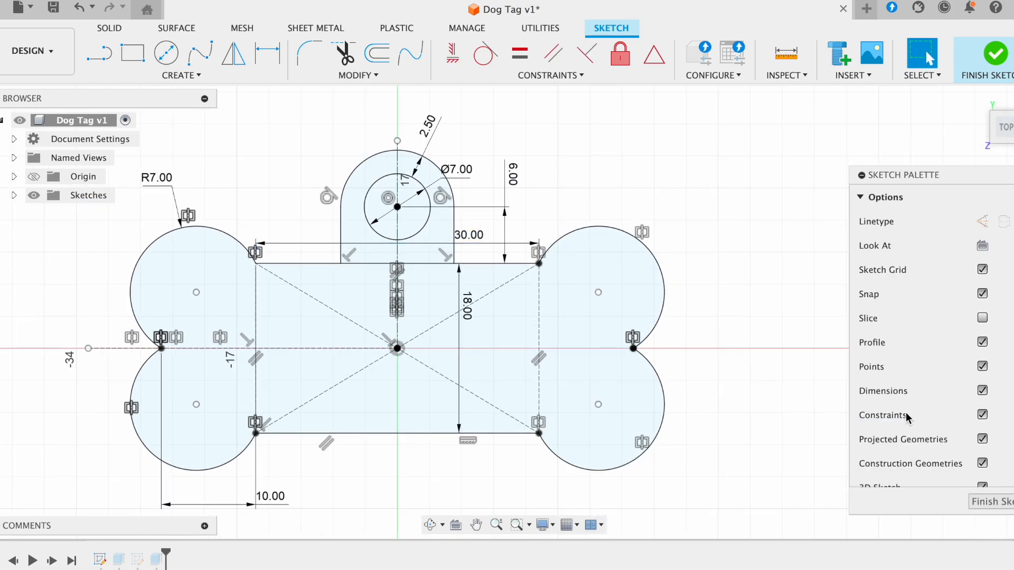
click(987, 503)
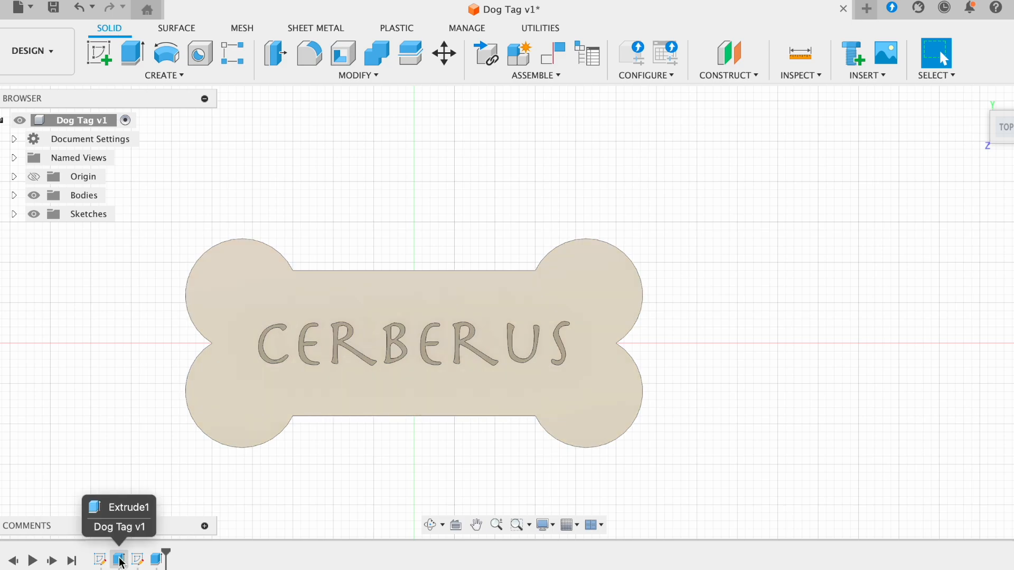
Edit the bone's 2 mm extrusion to include both halves of the rounded tab, leaving the circular hole out.
right_click(119, 561)
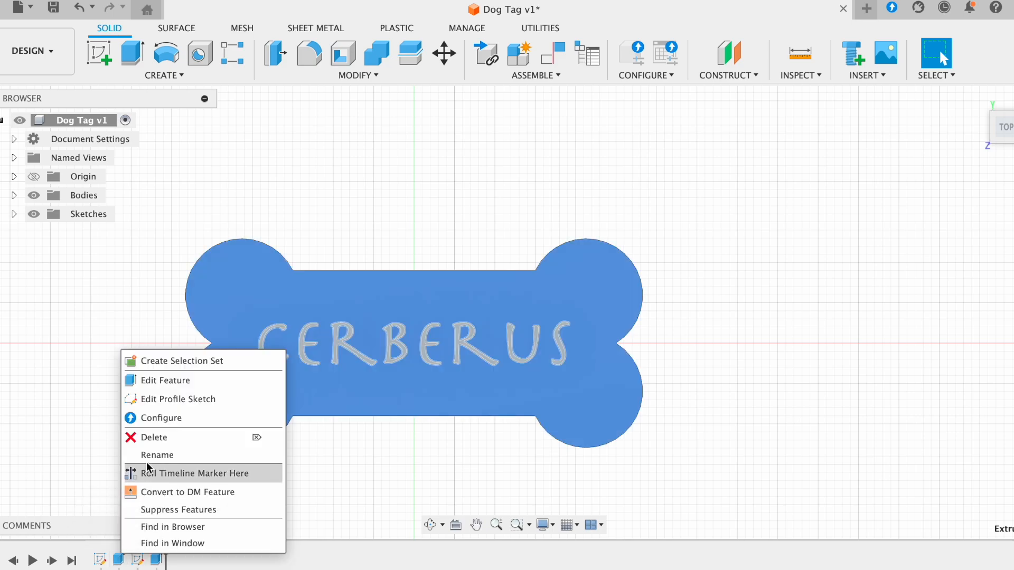
click(156, 385)
click(380, 256)
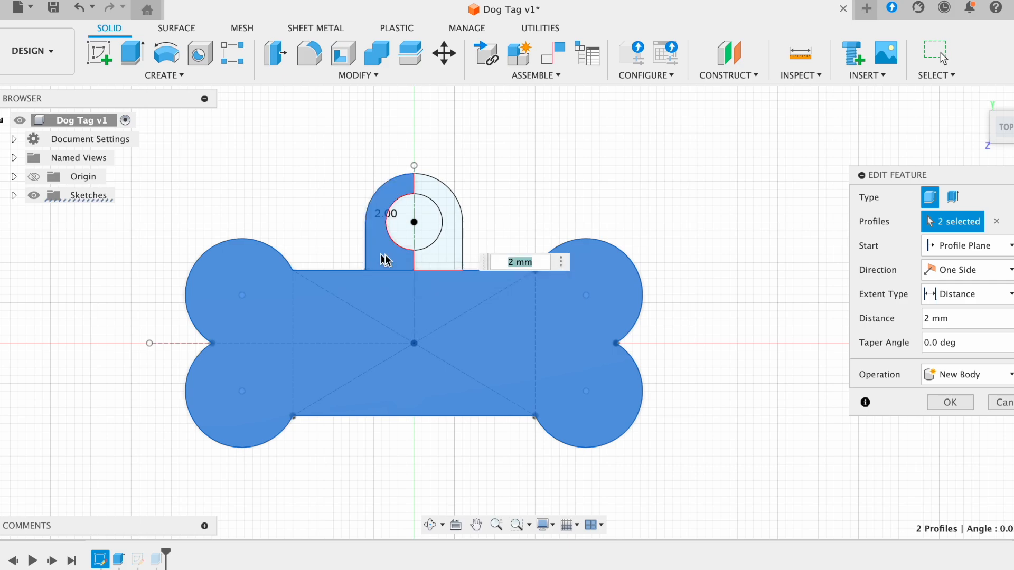
click(434, 261)
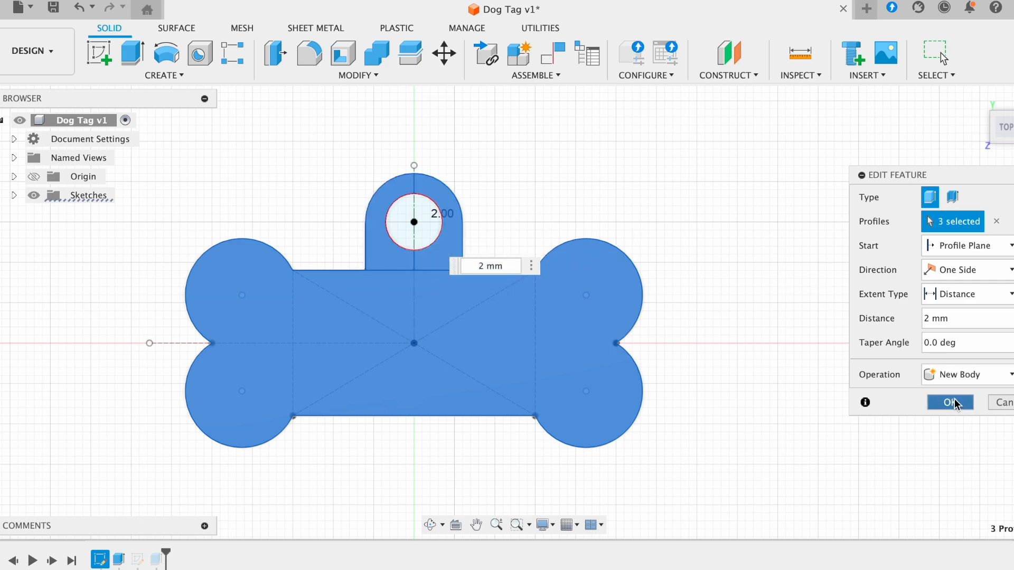
key(Return)
Examine the extruded bone tag with its hanging tab, hole and raised text from several angles and distances.
shift+scroll(775, 374, down, 5)
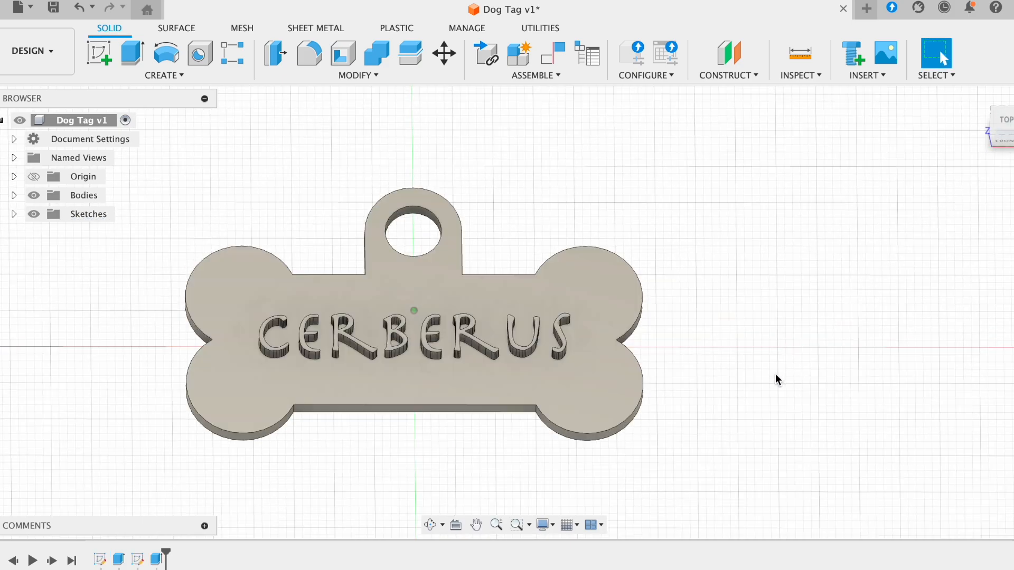
shift+scroll(776, 374, up, 5)
scroll(775, 375, down, 2)
shift+scroll(776, 374, down, 5)
shift+scroll(775, 374, up, 5)
scroll(775, 387, down, 1)
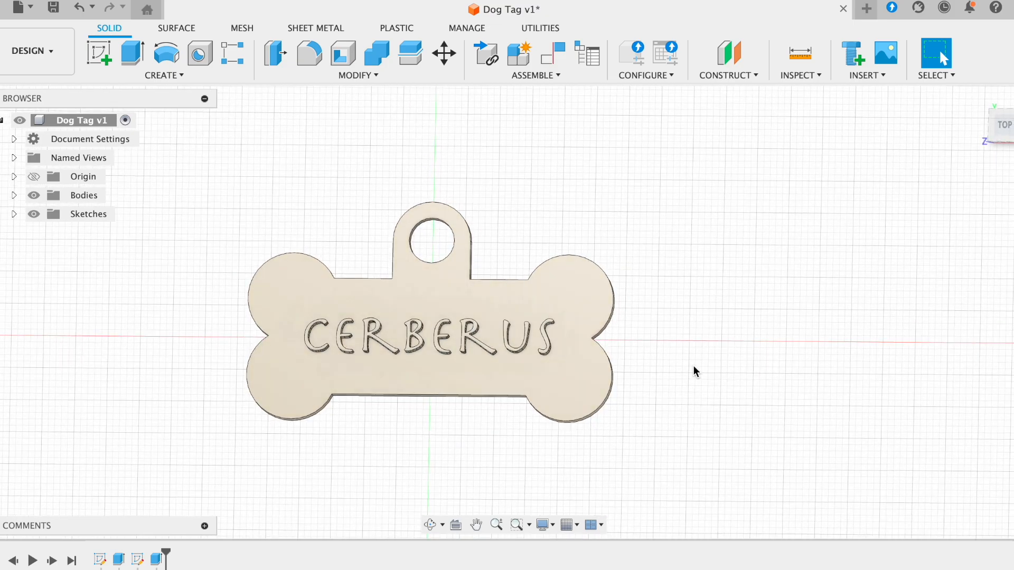
scroll(656, 352, down, 1)
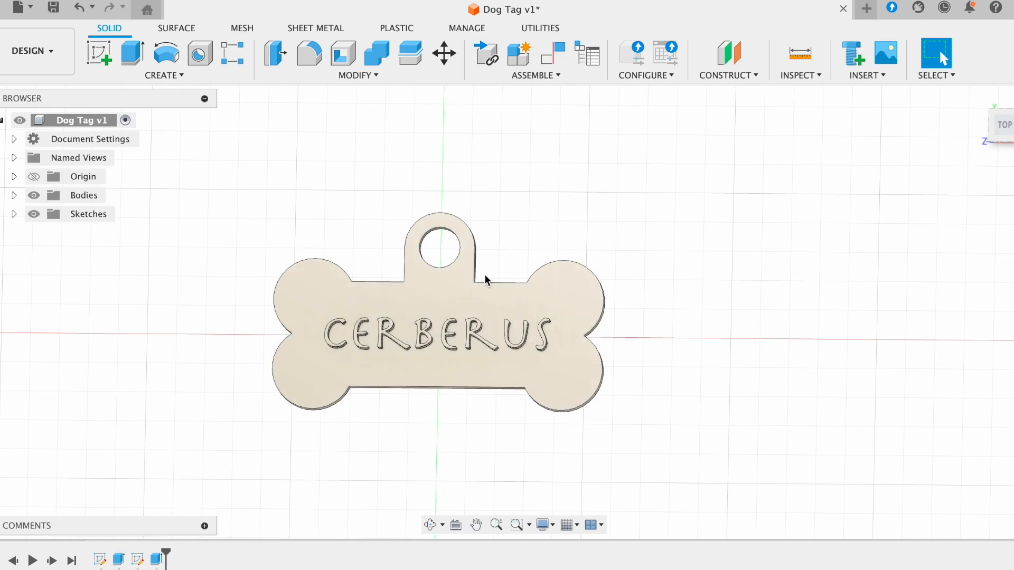
shift+middle_drag(482, 275, 485, 278)
shift+scroll(485, 275, up, 2)
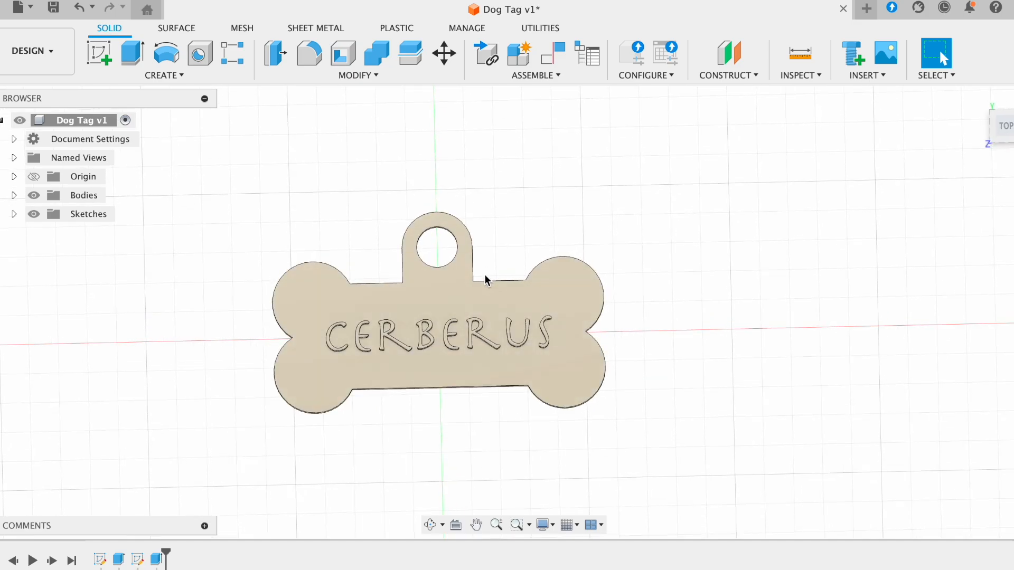
scroll(485, 275, down, 2)
shift+scroll(485, 276, down, 2)
shift+scroll(484, 275, right, 2)
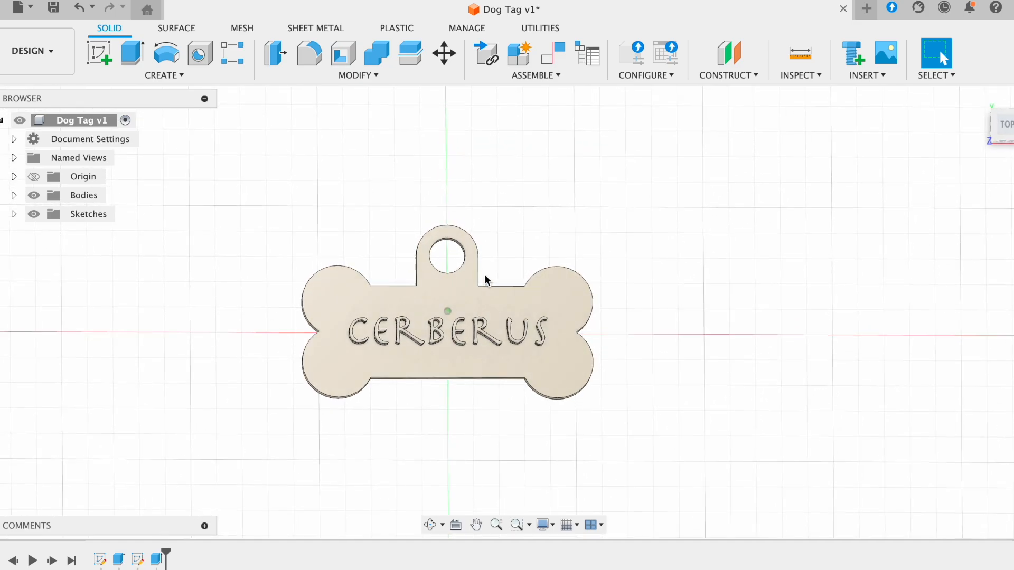
scroll(521, 230, up, 3)
scroll(522, 231, down, 1)
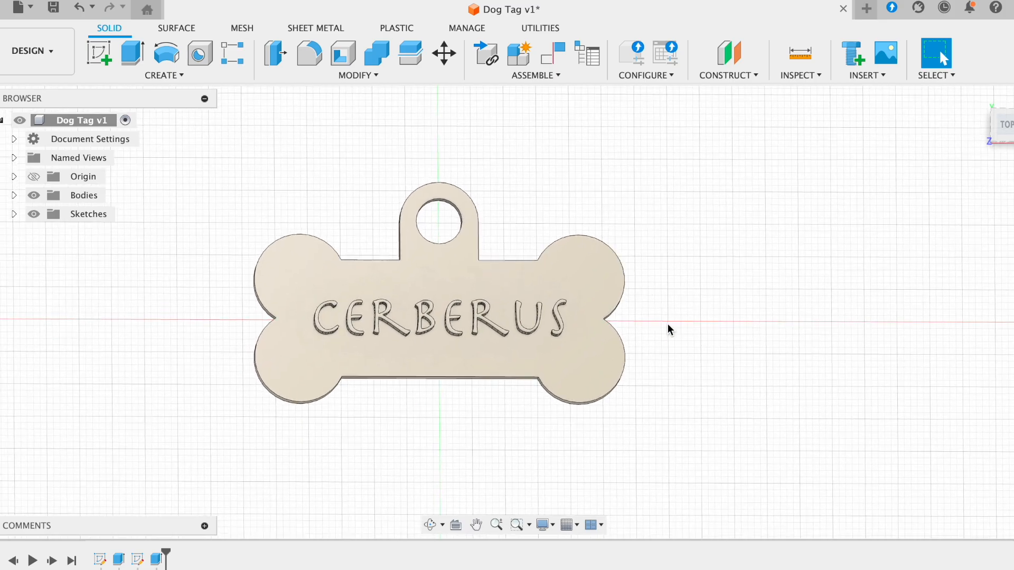
scroll(667, 324, up, 2)
scroll(667, 316, up, 1)
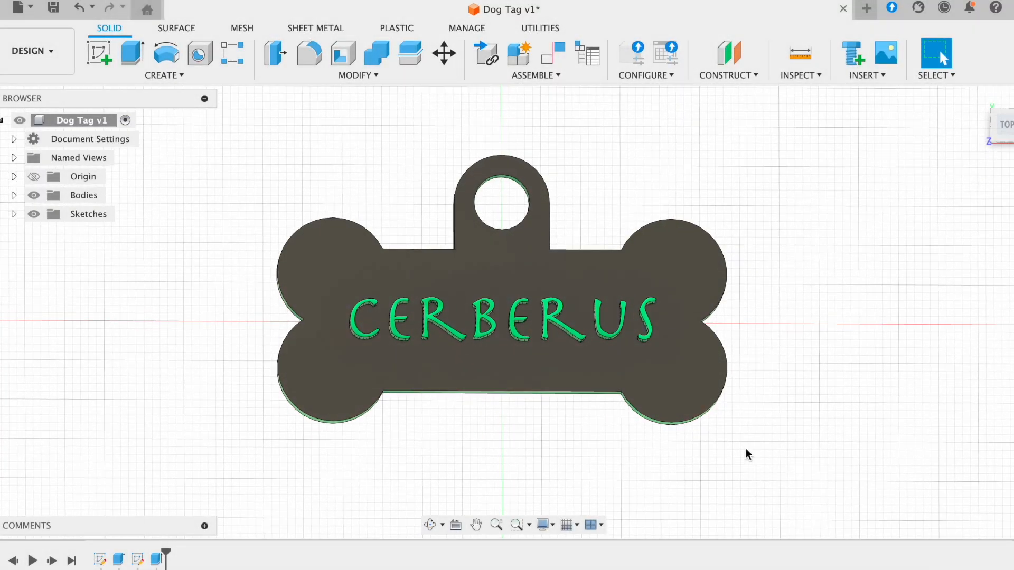
Open the appearance settings for the bone's top face, then close them.
right_click(698, 373)
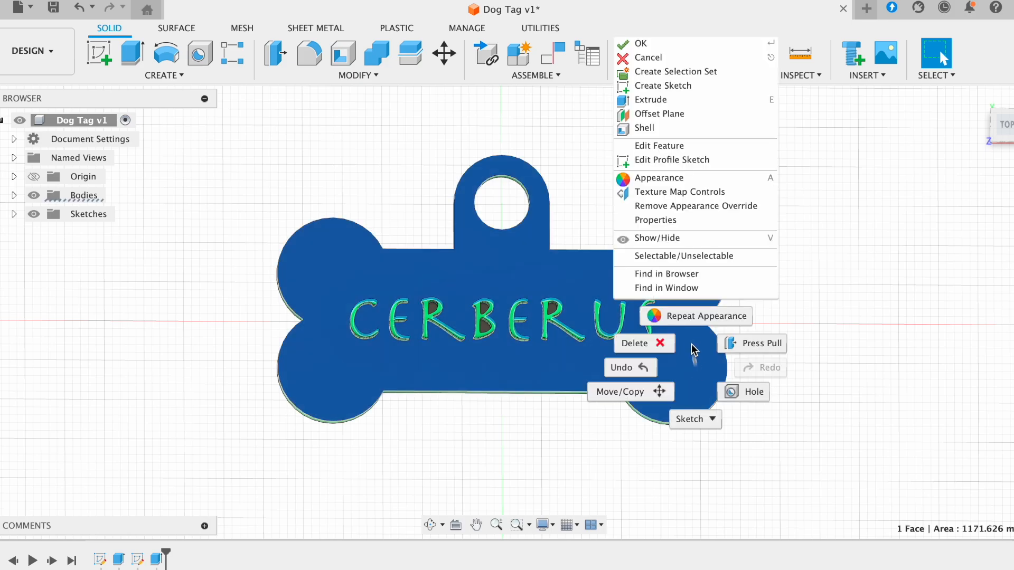
click(663, 180)
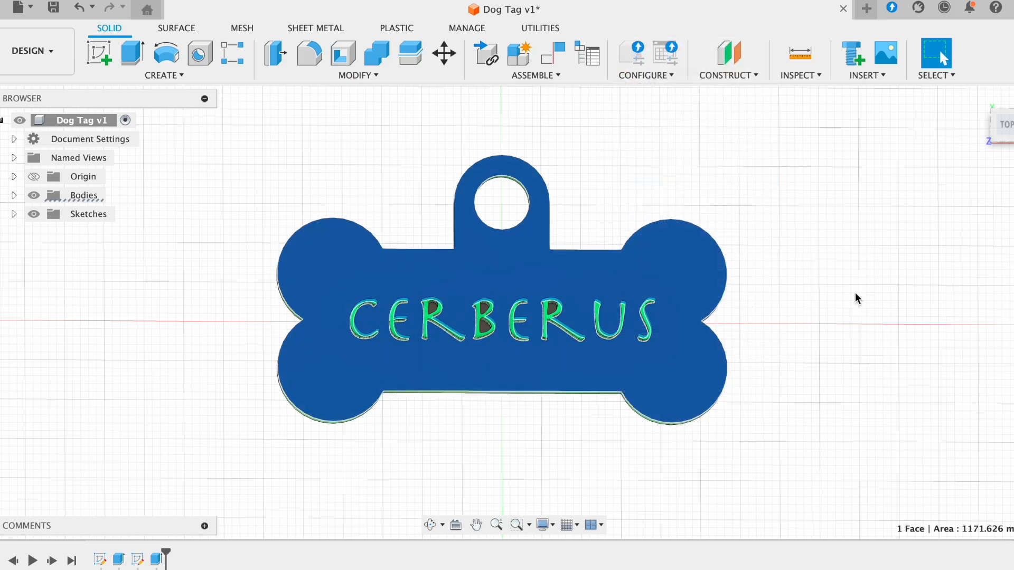
click(999, 501)
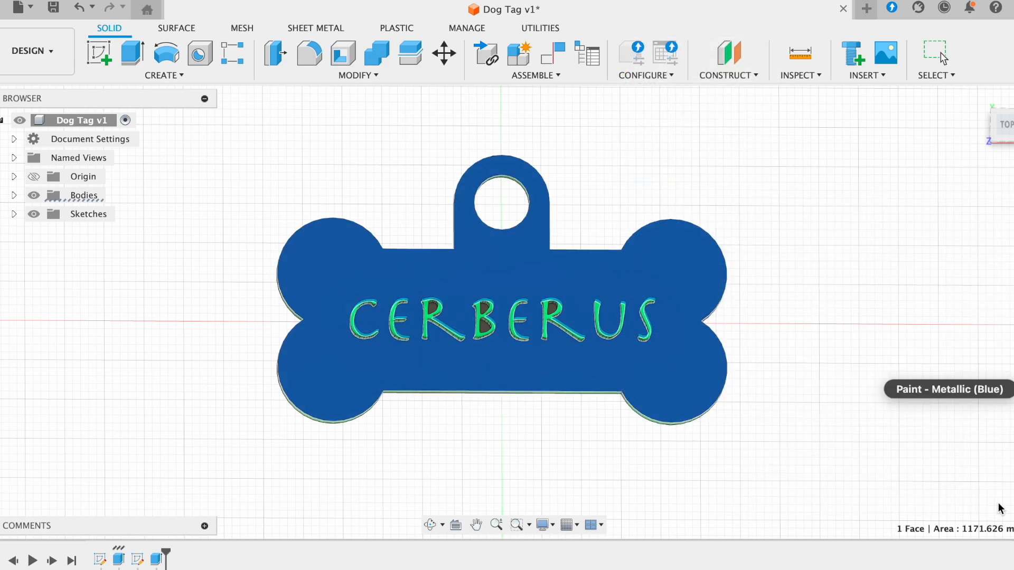
Inspect the coloured faces, side edges and raised lettering of the dog tag from several angles.
shift+middle_drag(683, 306, 629, 185)
scroll(627, 187, up, 4)
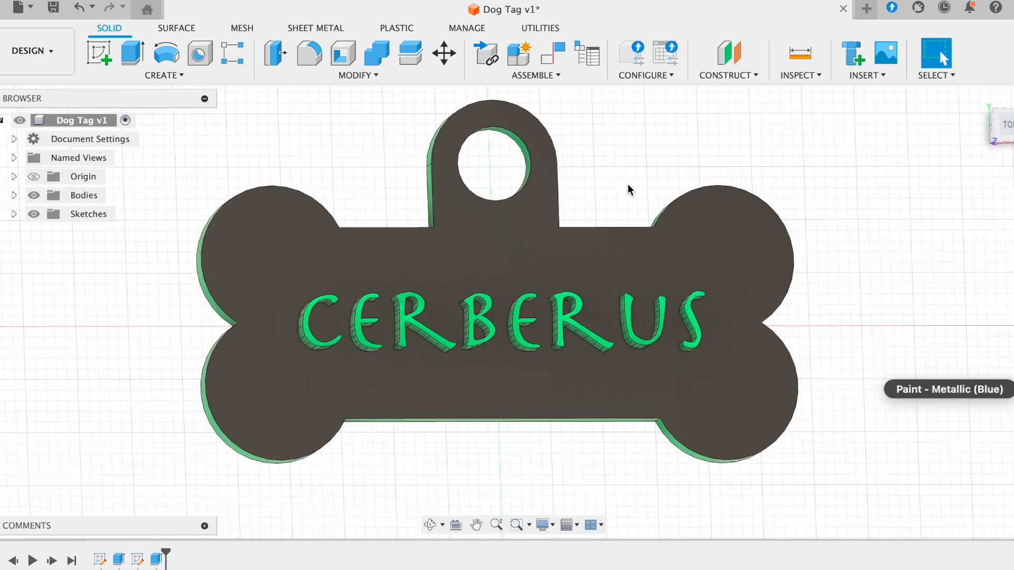
shift+scroll(628, 185, down, 3)
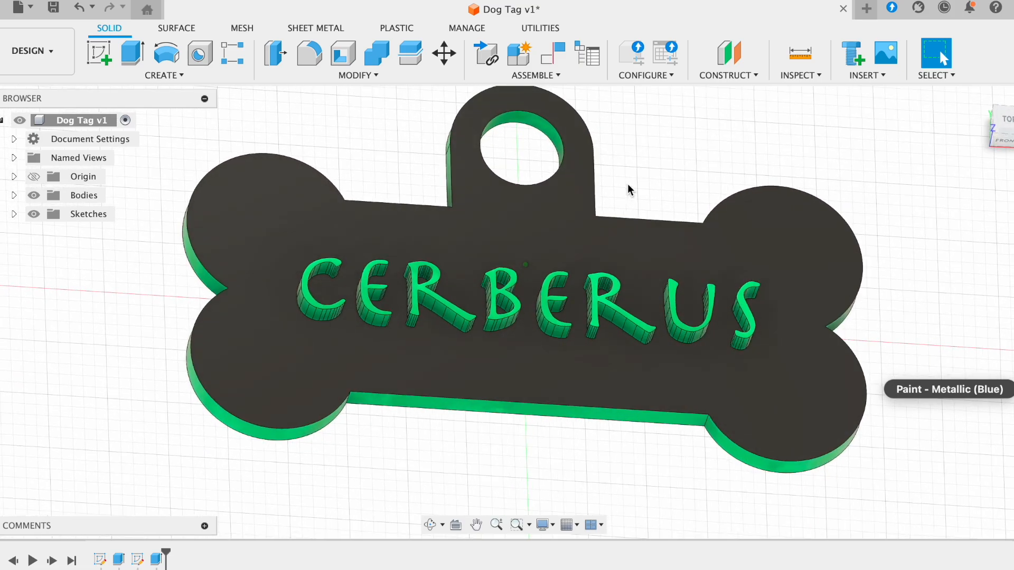
shift+scroll(628, 185, up, 3)
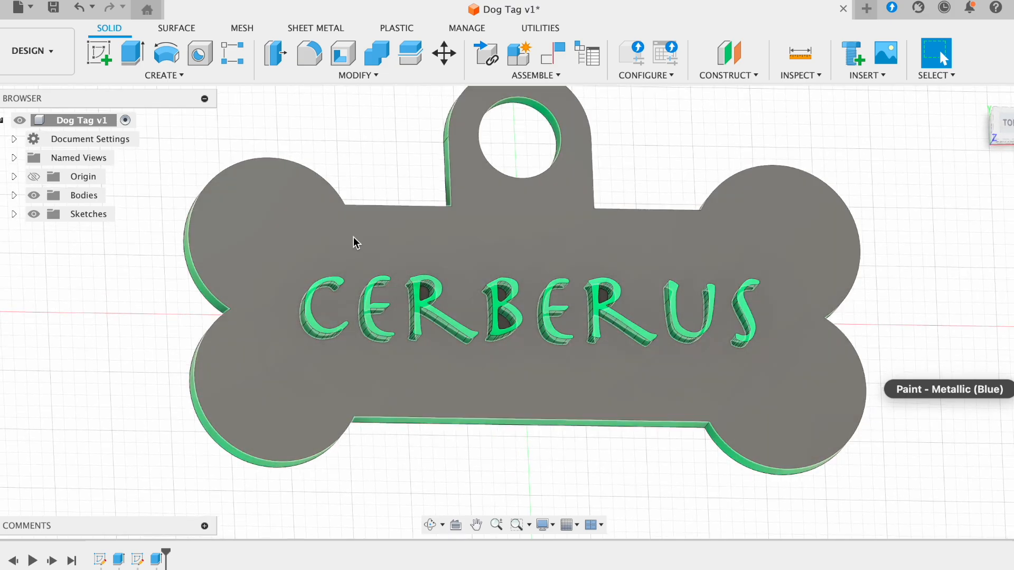
scroll(368, 148, down, 2)
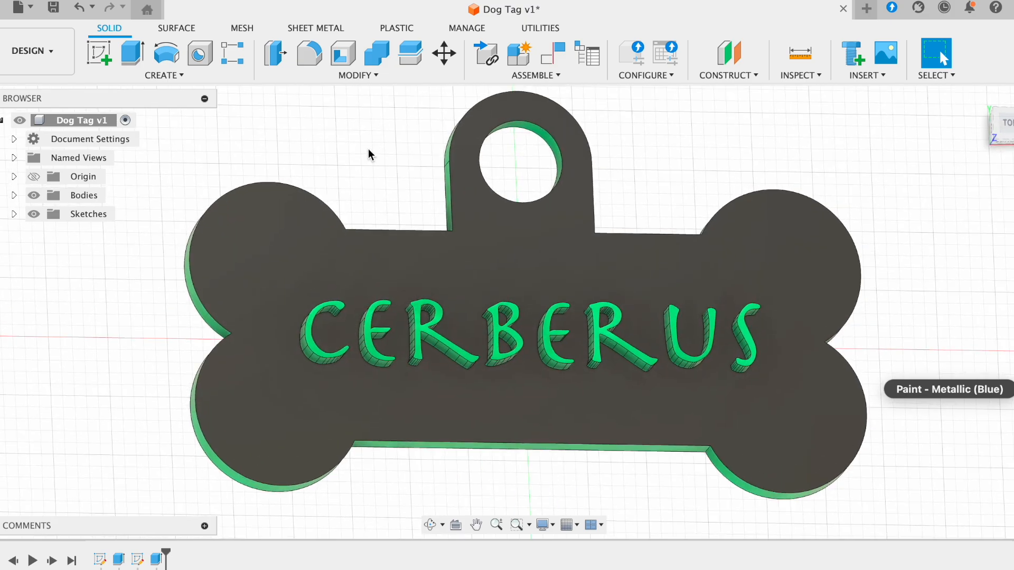
shift+scroll(721, 394, down, 5)
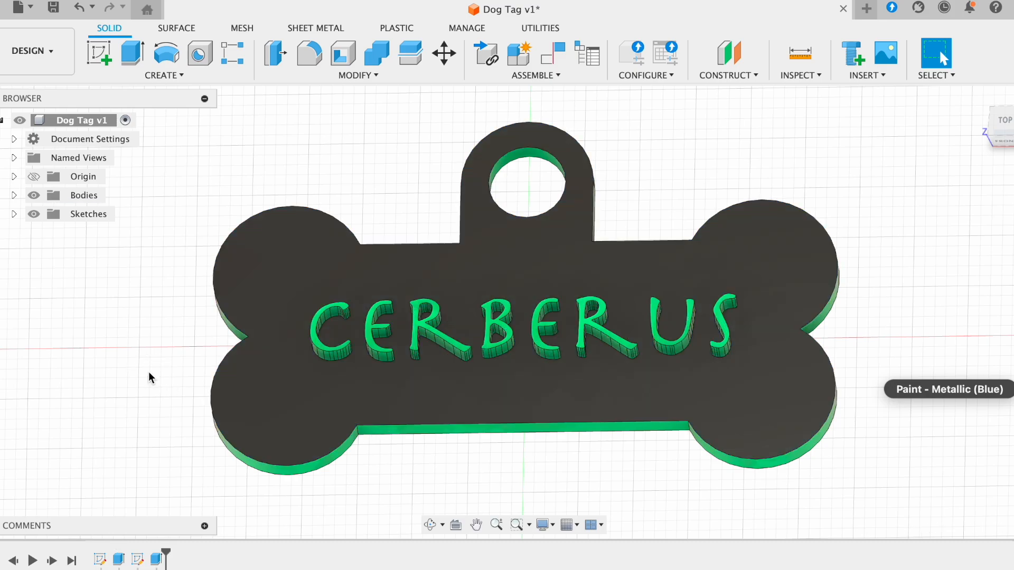
scroll(345, 240, up, 1)
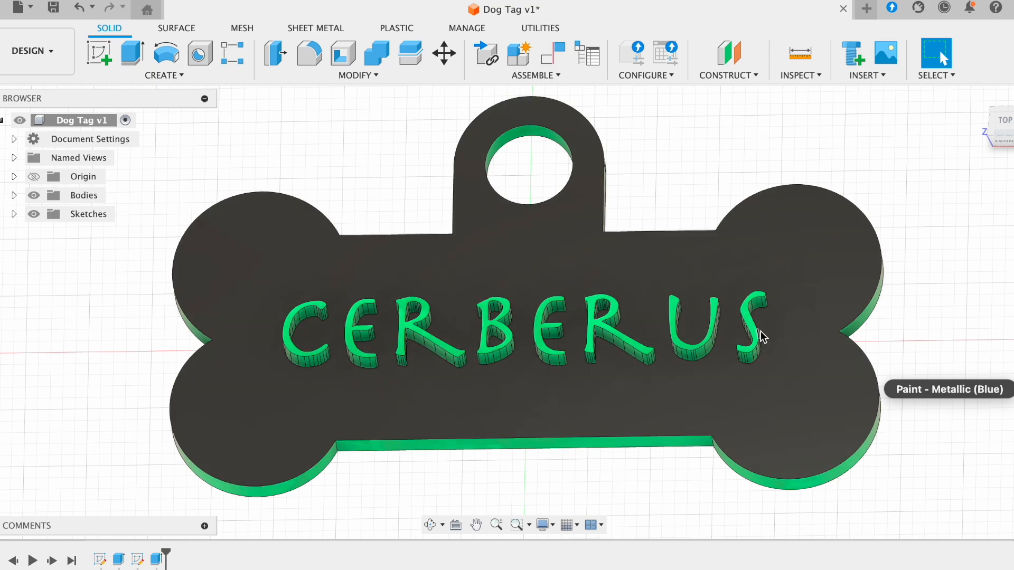
scroll(713, 201, down, 2)
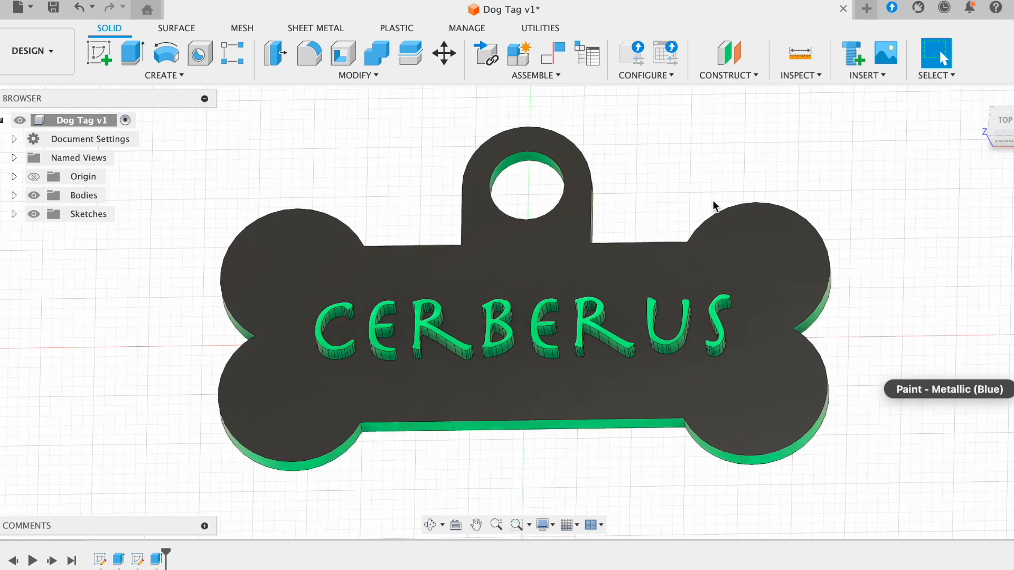
shift+scroll(714, 201, up, 3)
shift+scroll(713, 201, up, 3)
scroll(713, 211, down, 2)
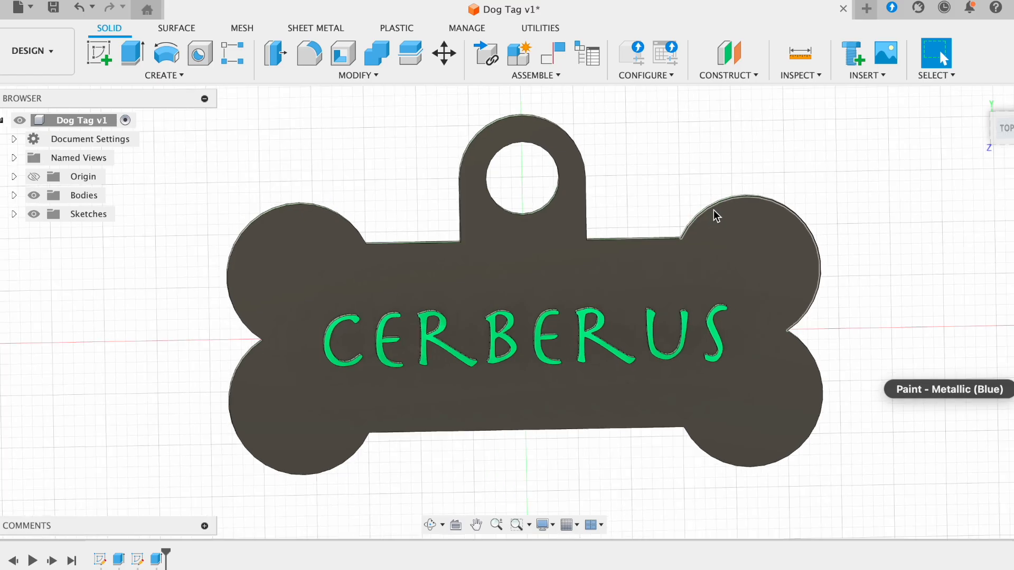